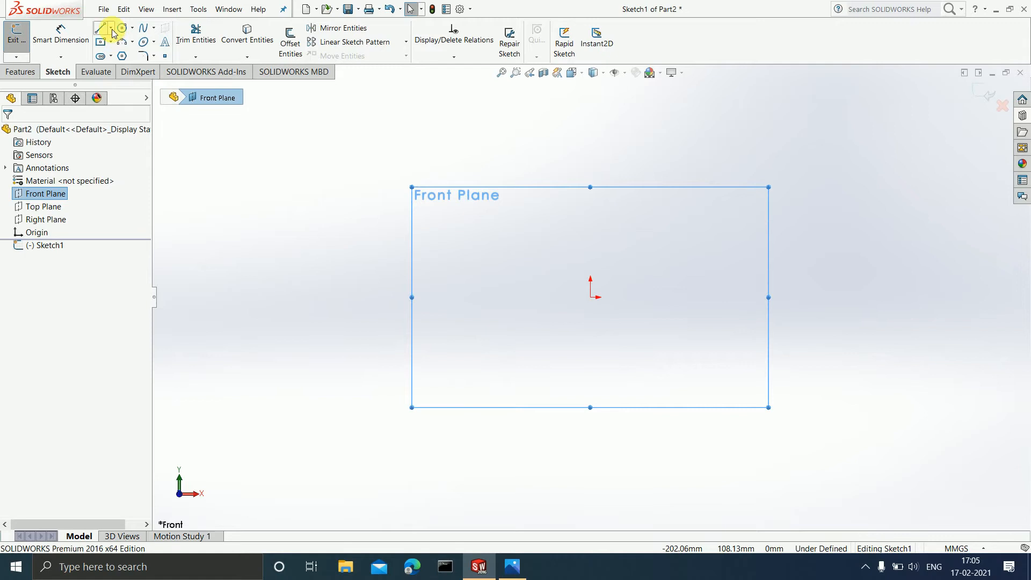
# - Draw a vertical construction line downward from the origin and give it infinite length
pyautogui.click(110, 28)
pyautogui.click(117, 57)
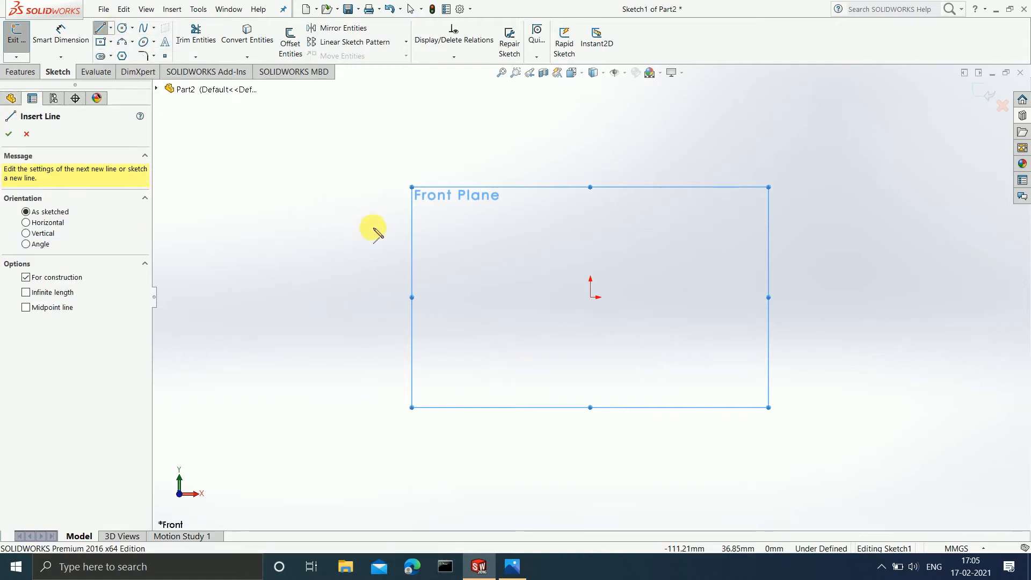
pyautogui.click(590, 298)
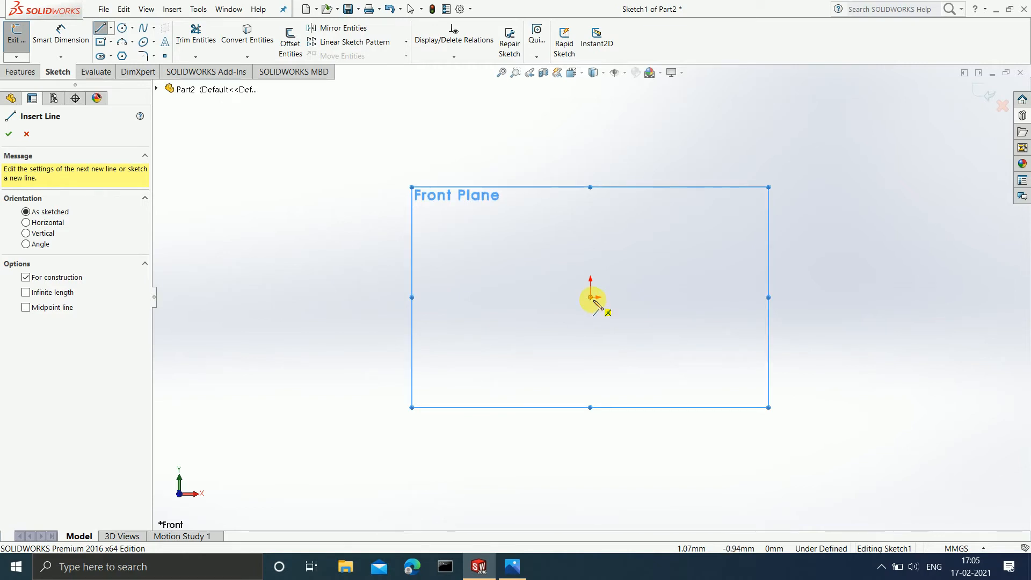
pyautogui.click(591, 297)
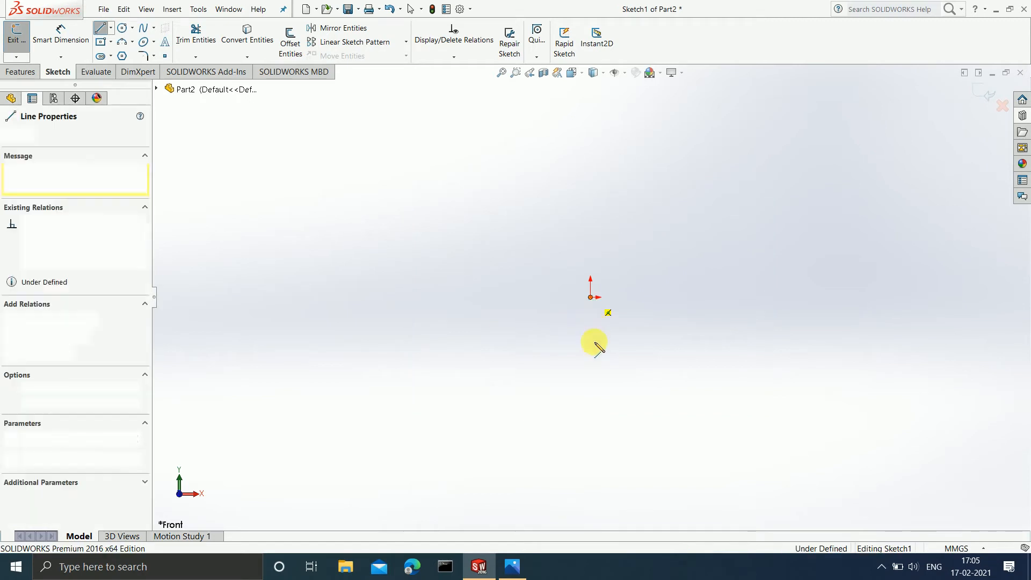
pyautogui.click(591, 382)
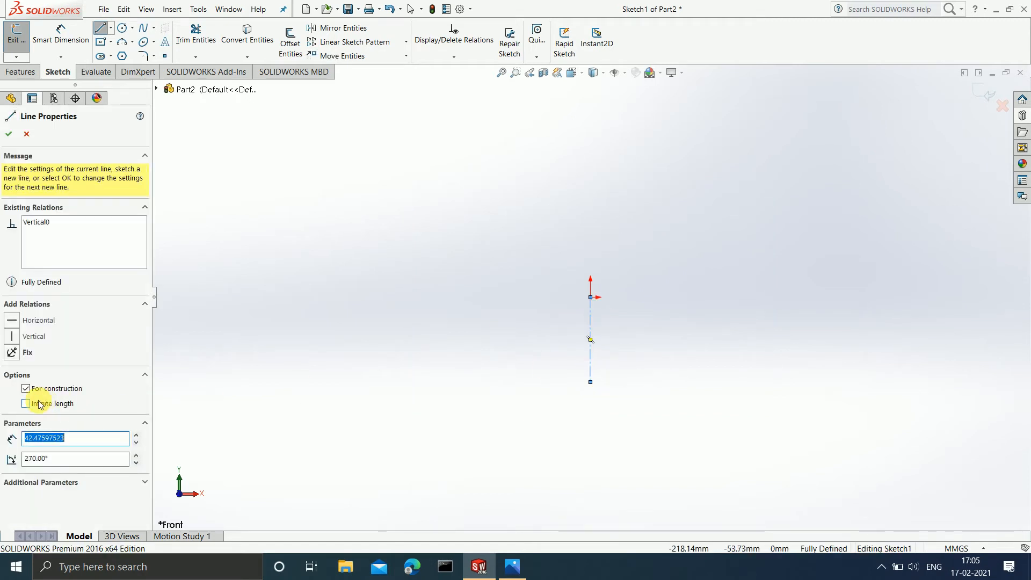
pyautogui.click(38, 404)
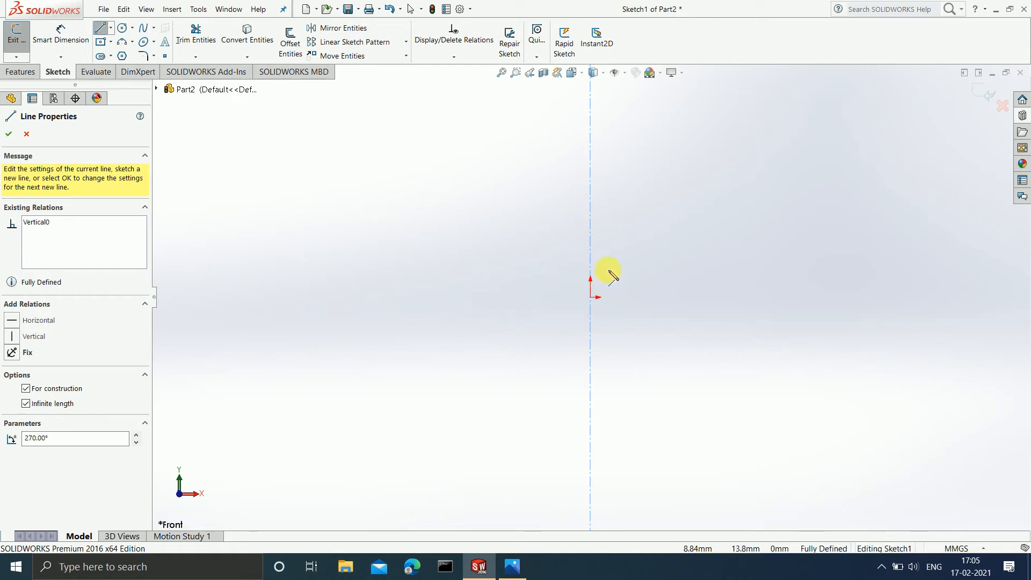
# - Sketch a center rectangle about 23 mm wide and 46 mm high, centered level with the origin about 64 mm to its right
pyautogui.click(101, 42)
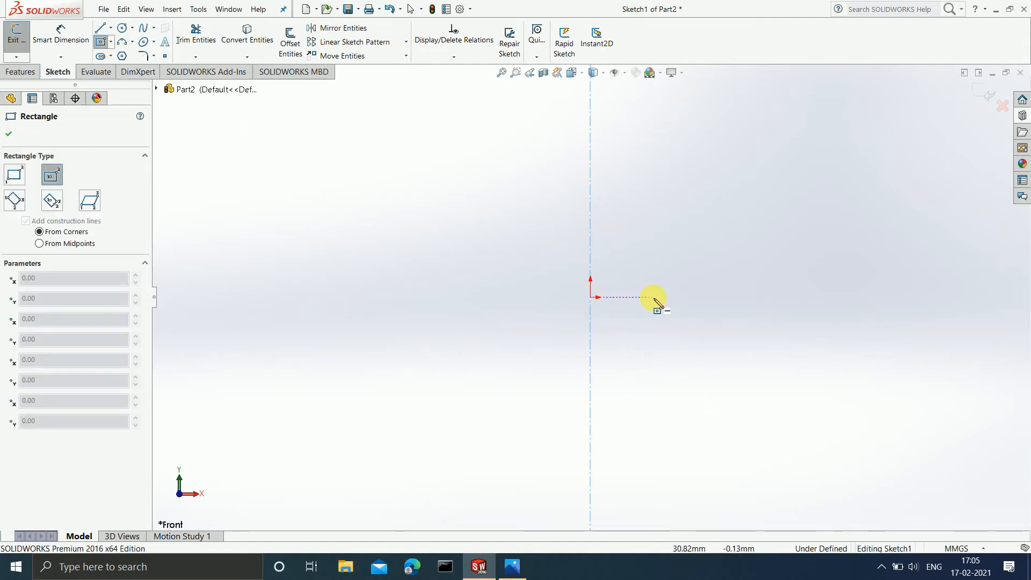
pyautogui.click(723, 297)
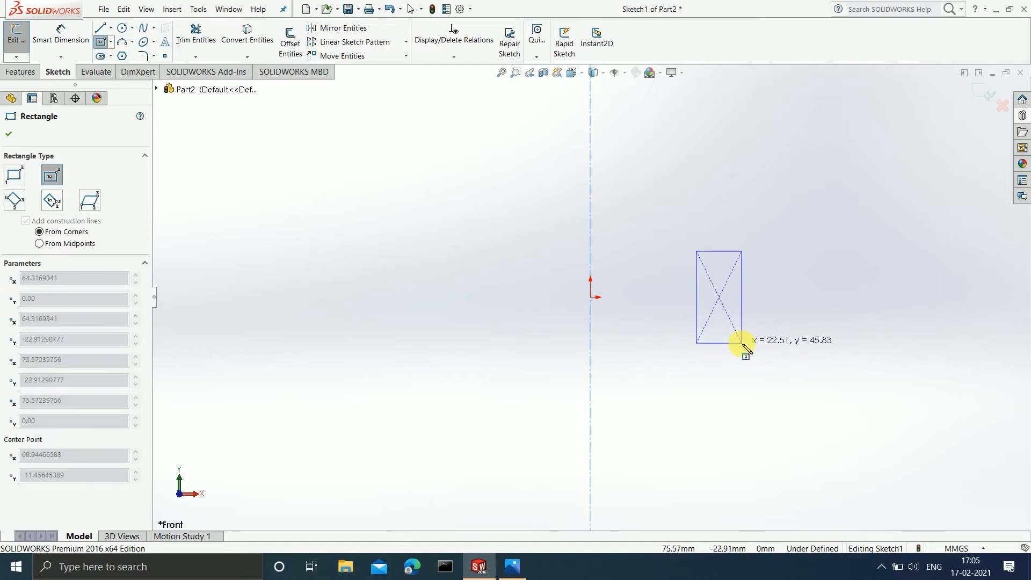
pyautogui.click(743, 343)
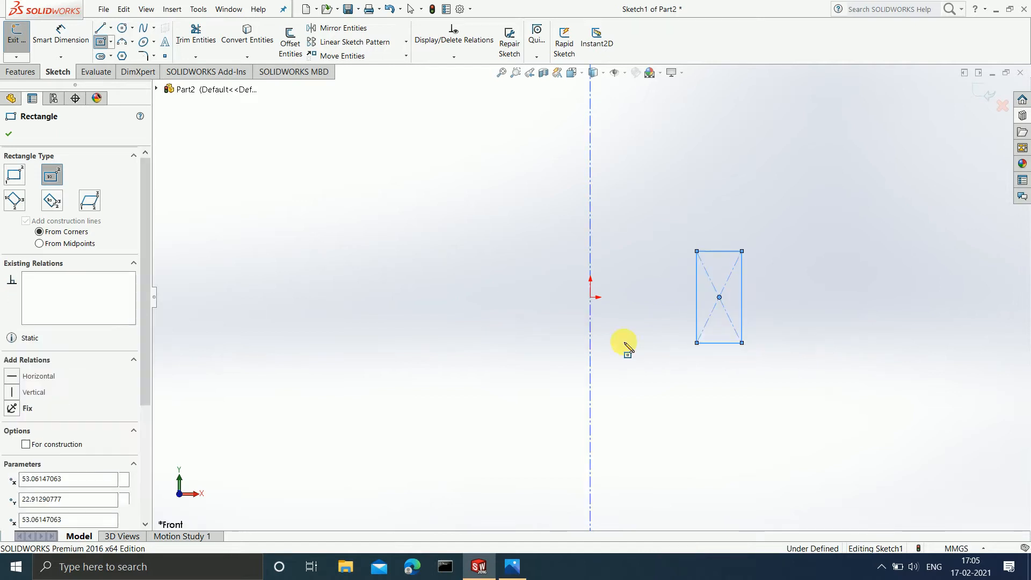
# - Dimension the rectangle 20 mm wide and 30 mm high, and exit the sketch
pyautogui.click(63, 47)
pyautogui.click(720, 250)
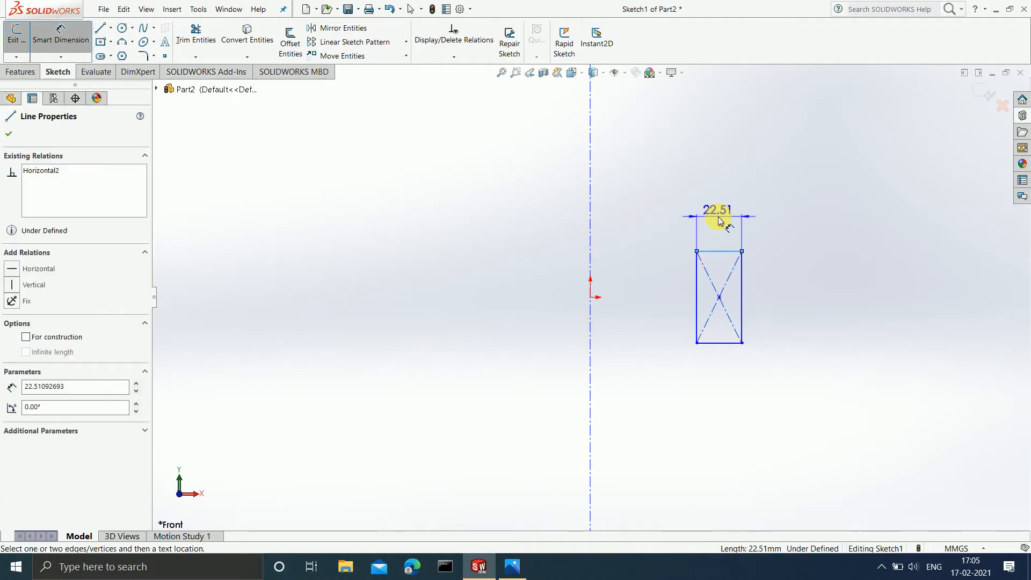
pyautogui.click(719, 219)
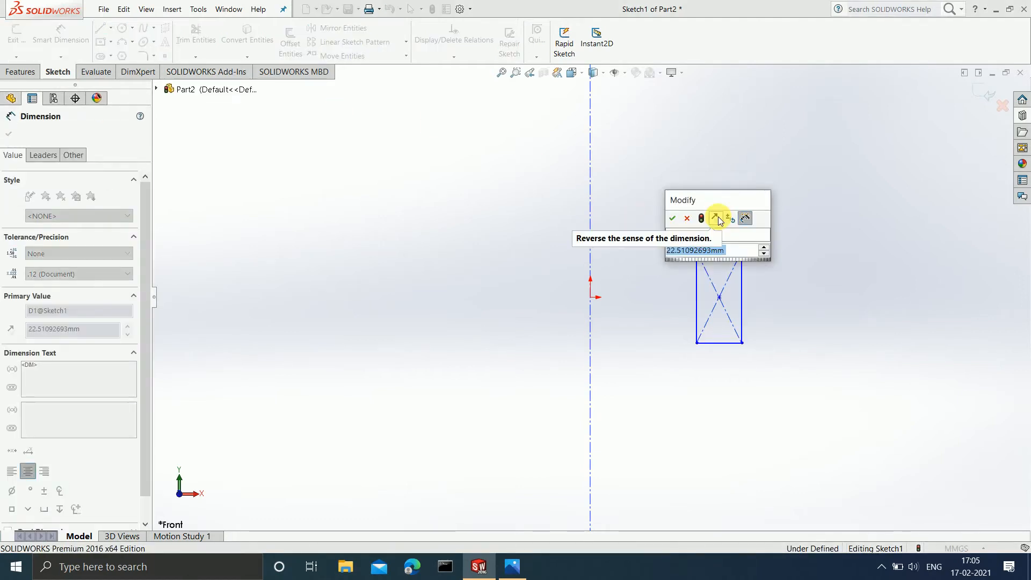
pyautogui.write('20')
pyautogui.press('Return')
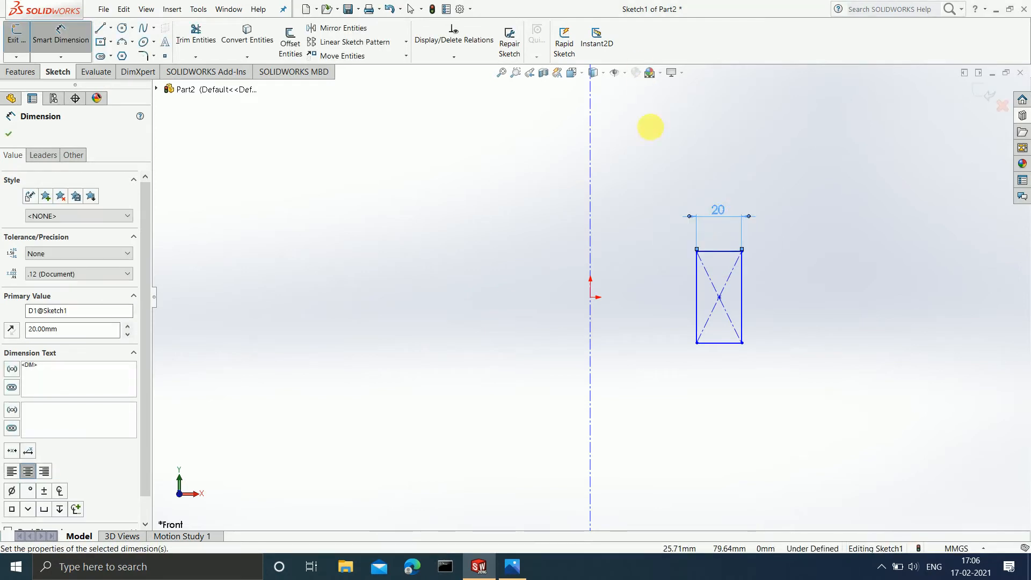
pyautogui.click(697, 292)
pyautogui.click(681, 299)
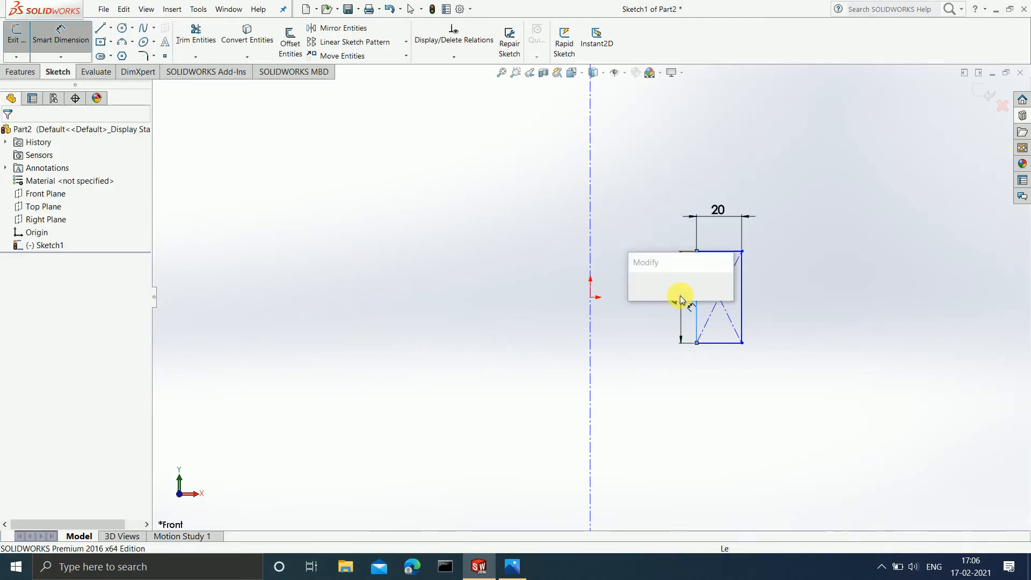
pyautogui.write('40')
pyautogui.press('Return')
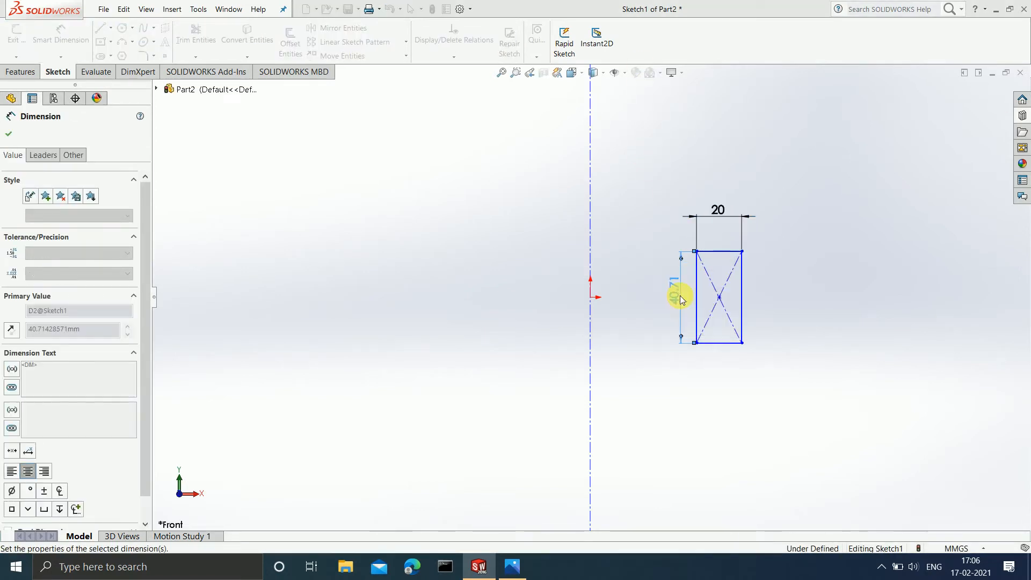
pyautogui.click(976, 97)
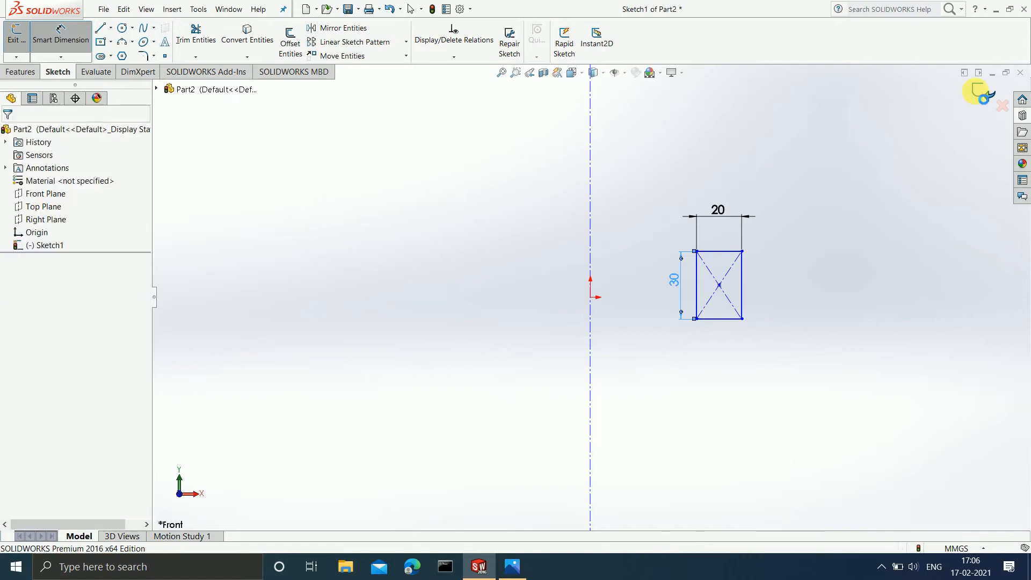
pyautogui.click(850, 164)
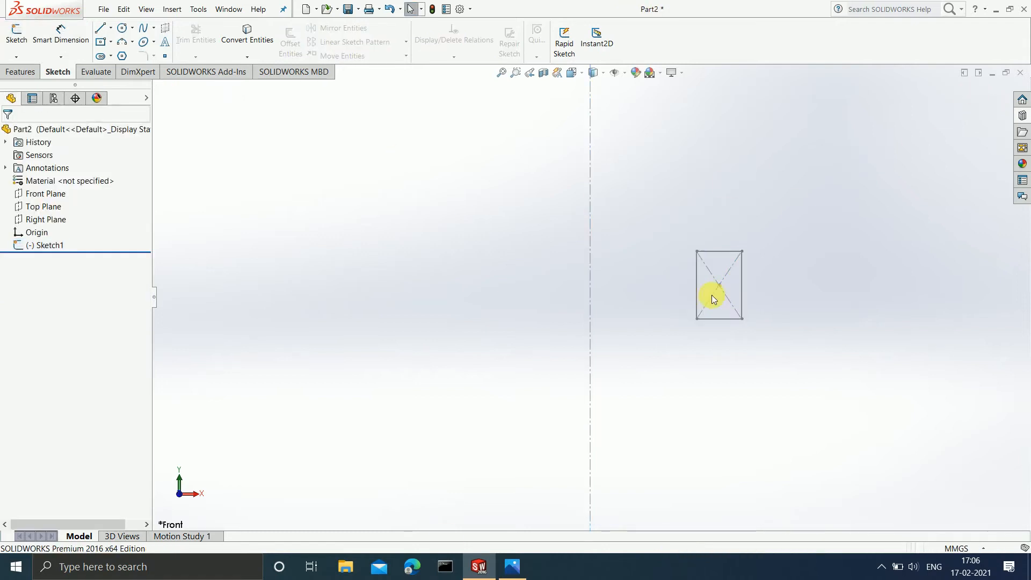
# - Set up a Revolved Boss/Base of the rectangle sketch, using the vertical centerline as the axis of revolution
pyautogui.click(54, 242)
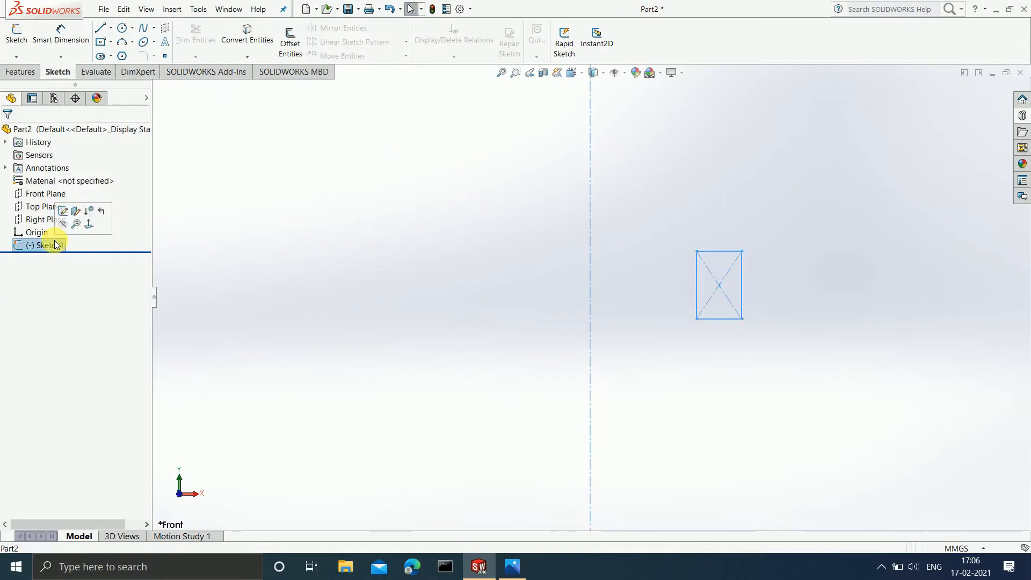
pyautogui.click(20, 71)
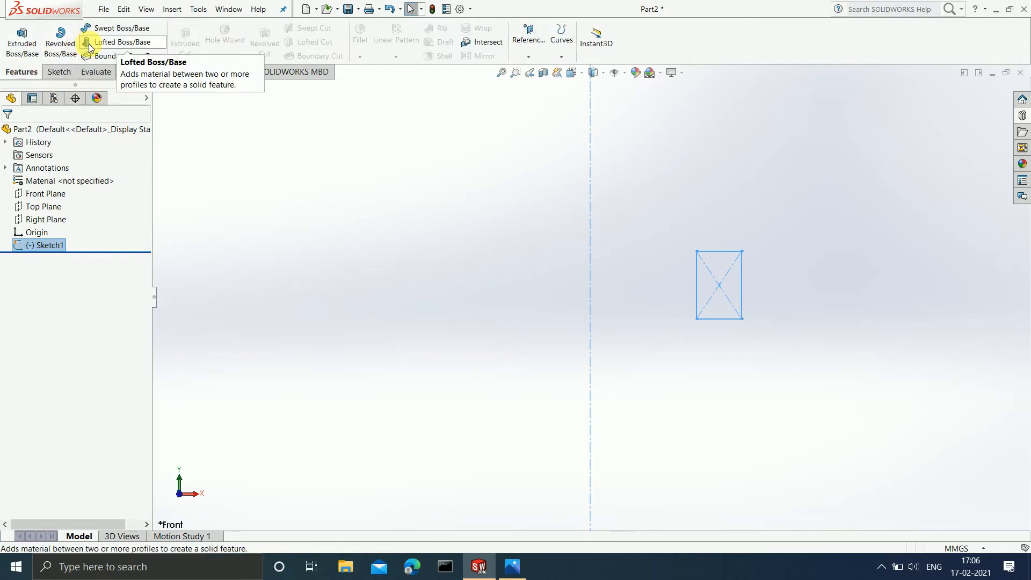
pyautogui.click(61, 45)
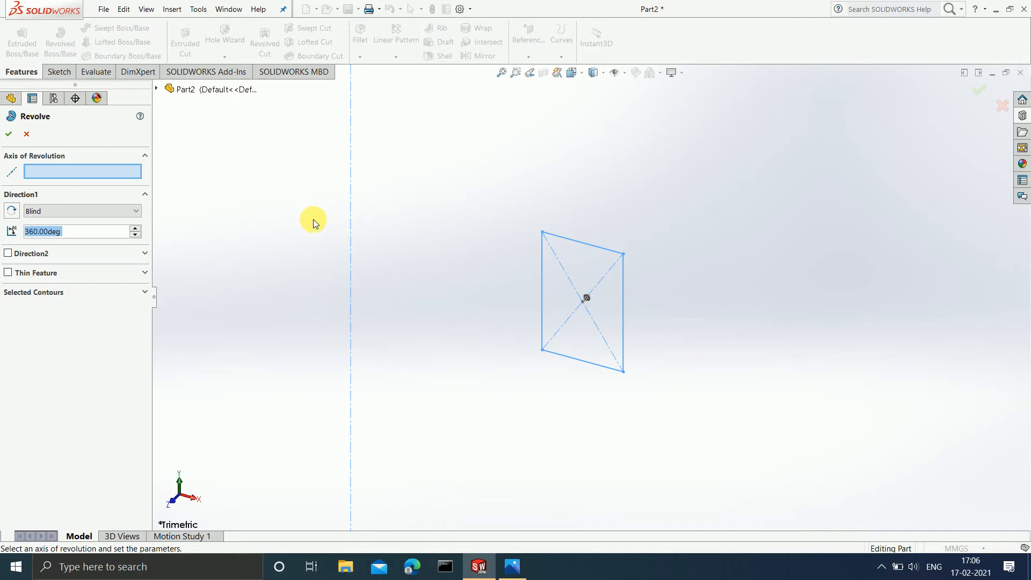
pyautogui.click(351, 192)
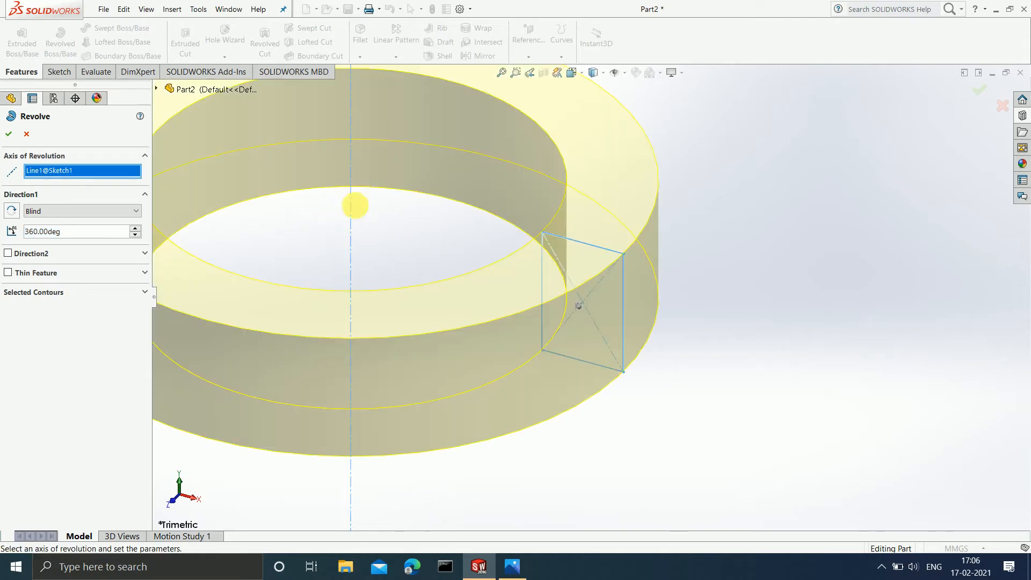
pyautogui.press('f')
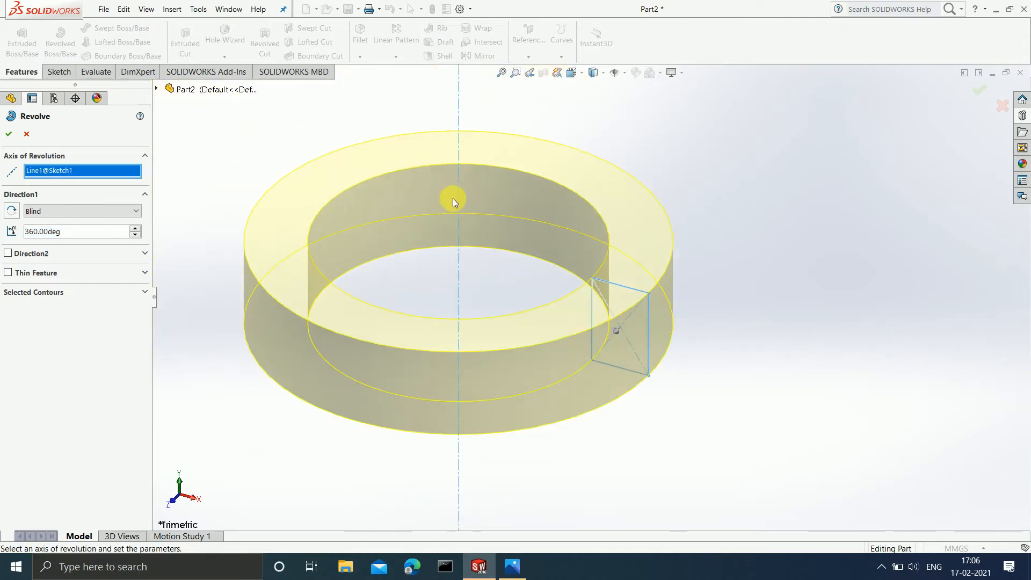
pyautogui.scroll(-2, 429, 215)
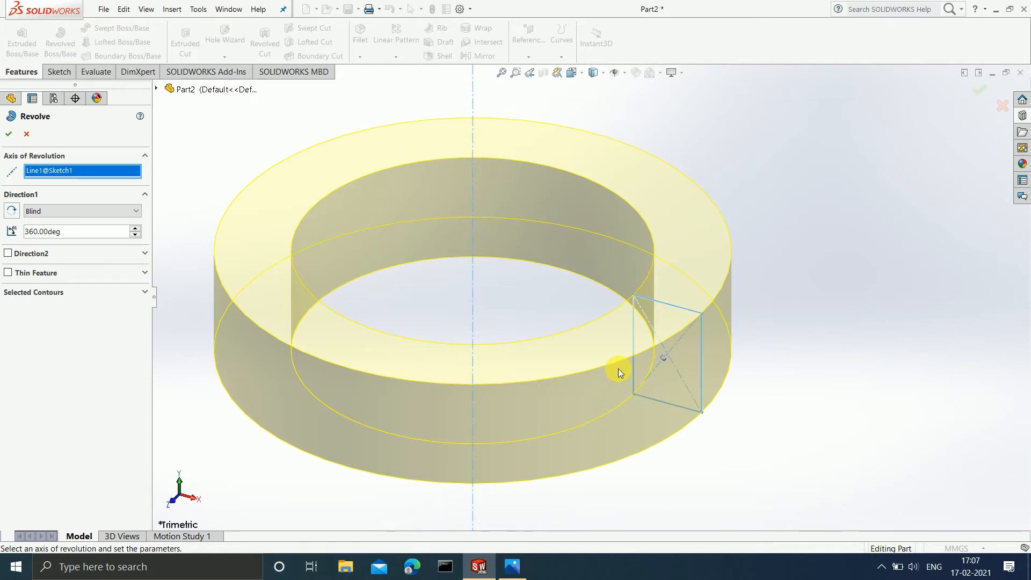
# - Keep the Direction 1 end condition of the revolve as Blind and set its angle to 90 degrees
pyautogui.click(115, 214)
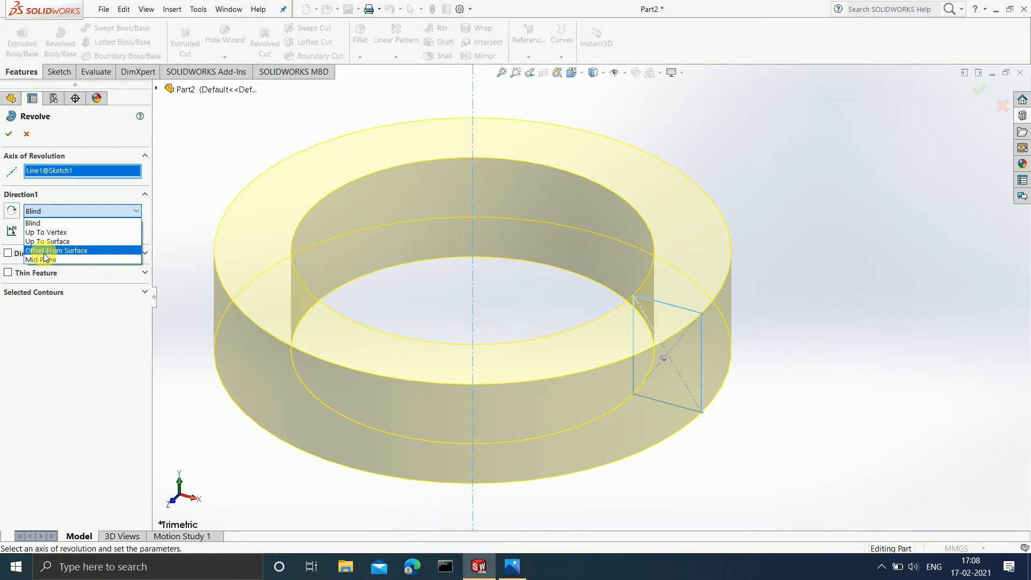
pyautogui.click(99, 227)
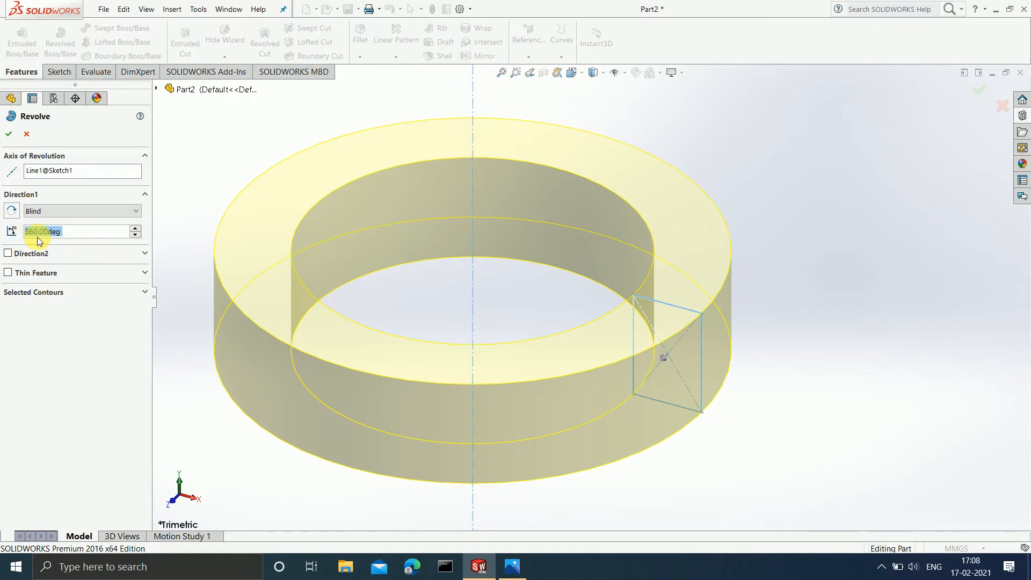
pyautogui.write('90')
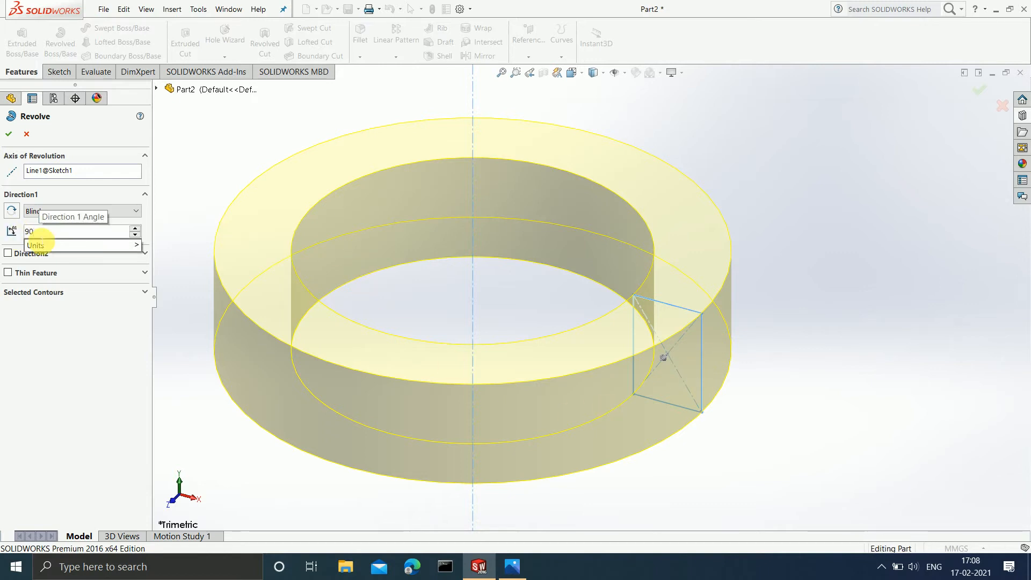
pyautogui.press('Return')
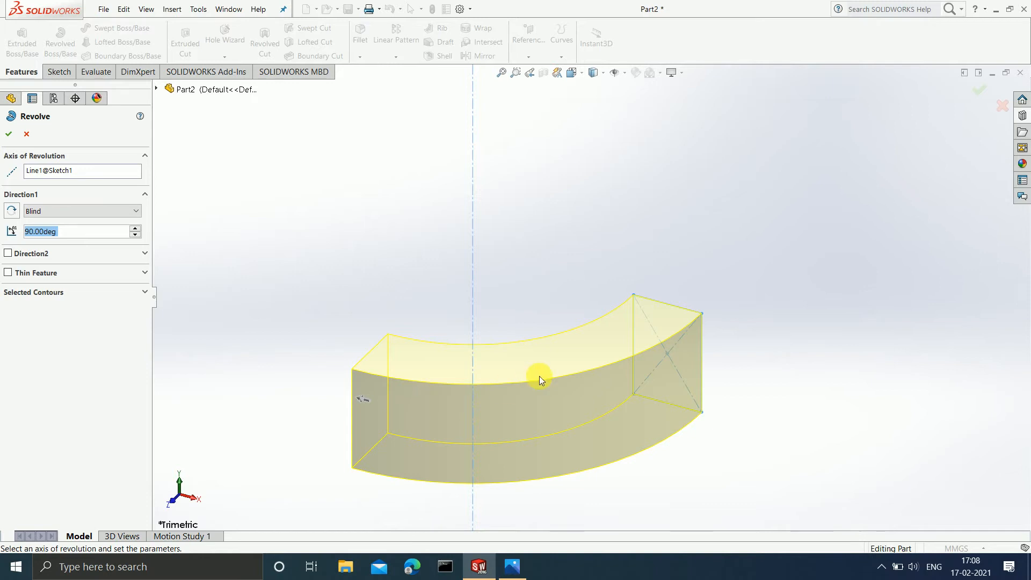
# - Enable Direction 2 for the revolve and set its angle to 180 degrees
pyautogui.click(8, 254)
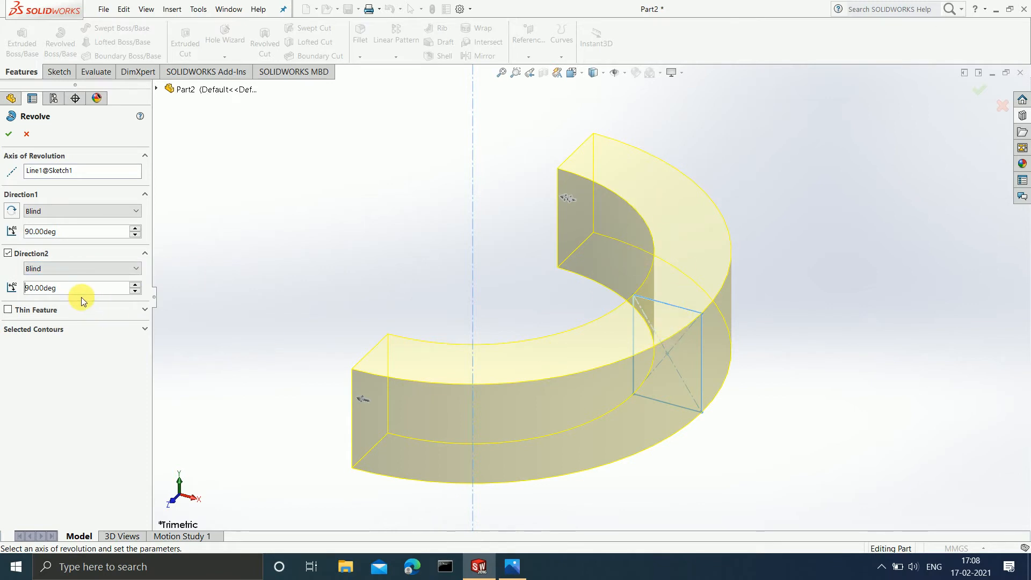
pyautogui.press('End')
pyautogui.hotkey('shift', 'Home')
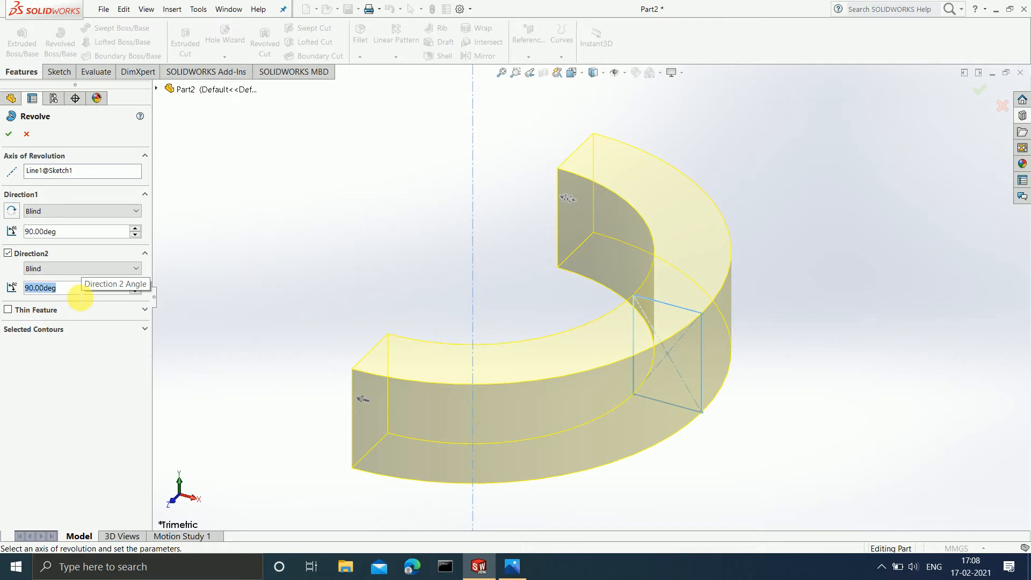
pyautogui.write('180')
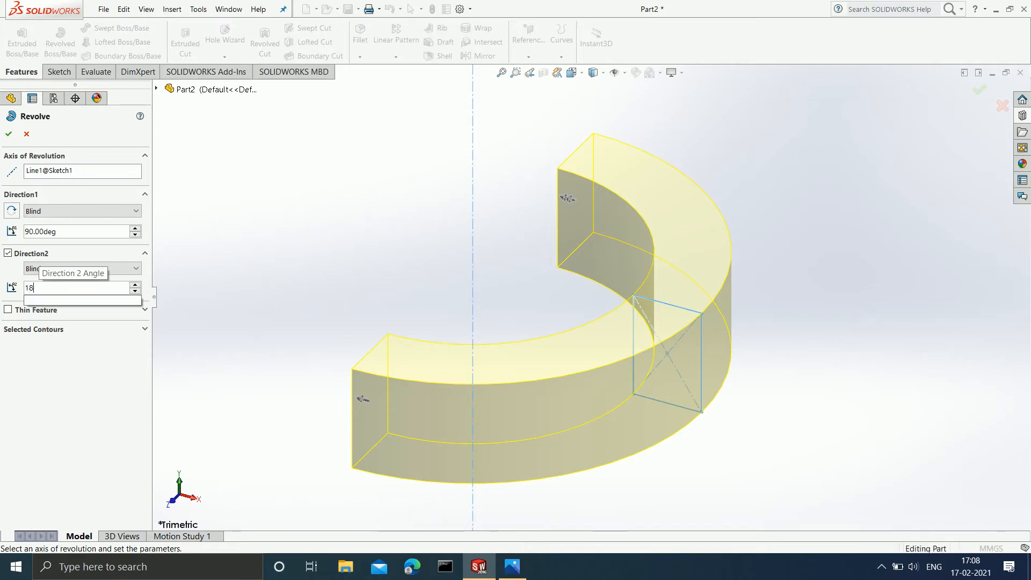
pyautogui.press('Return')
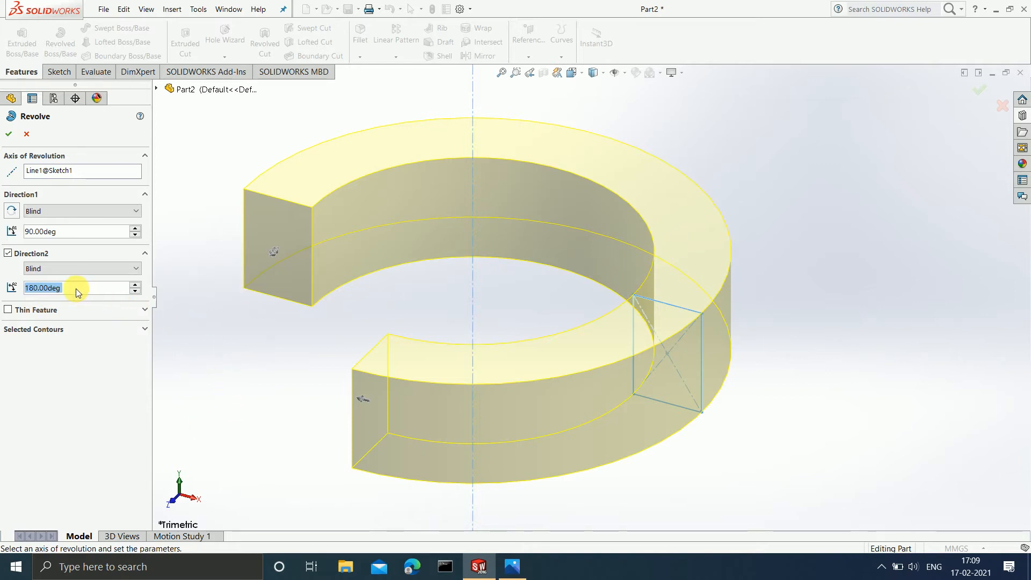
# - Set the Direction 2 angle of the revolve to 270 degrees
pyautogui.write('2')
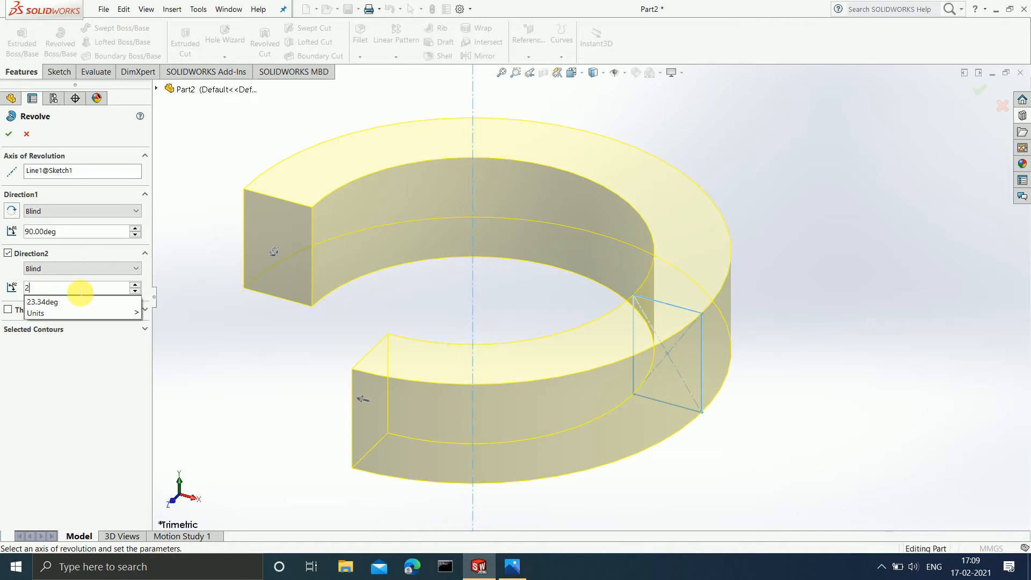
pyautogui.write('40')
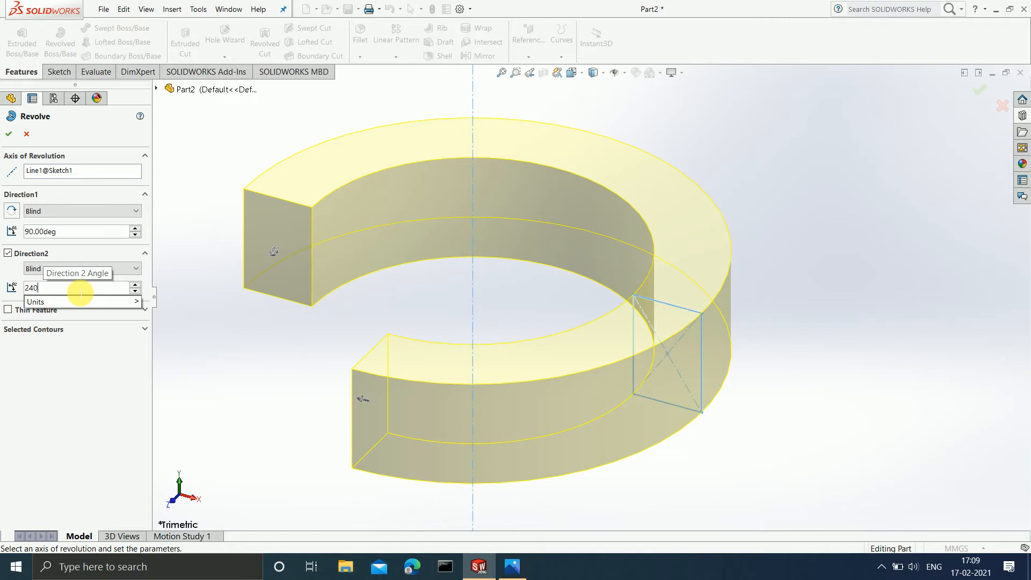
pyautogui.press('BackSpace')
pyautogui.press('BackSpace')
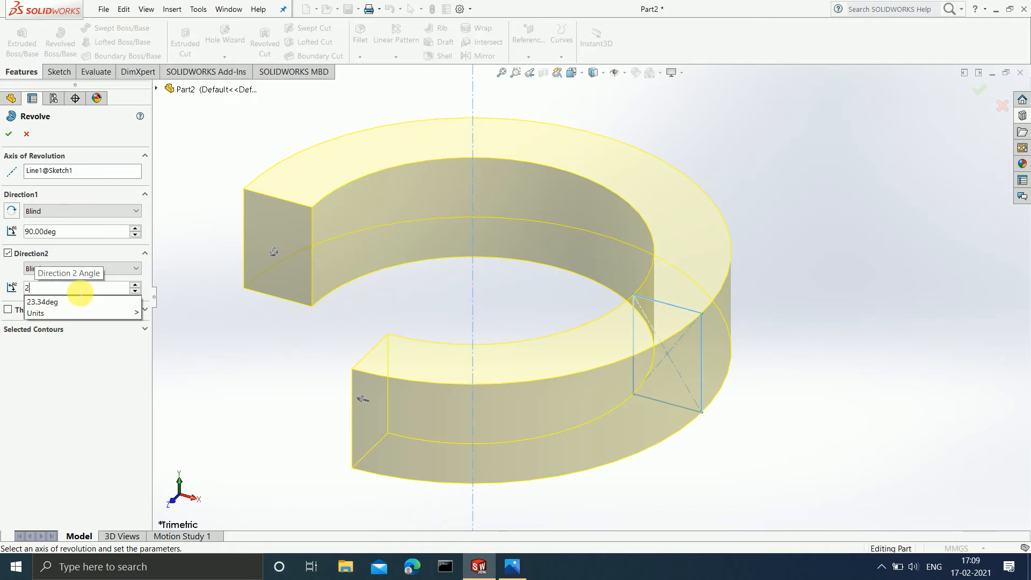
pyautogui.write('70')
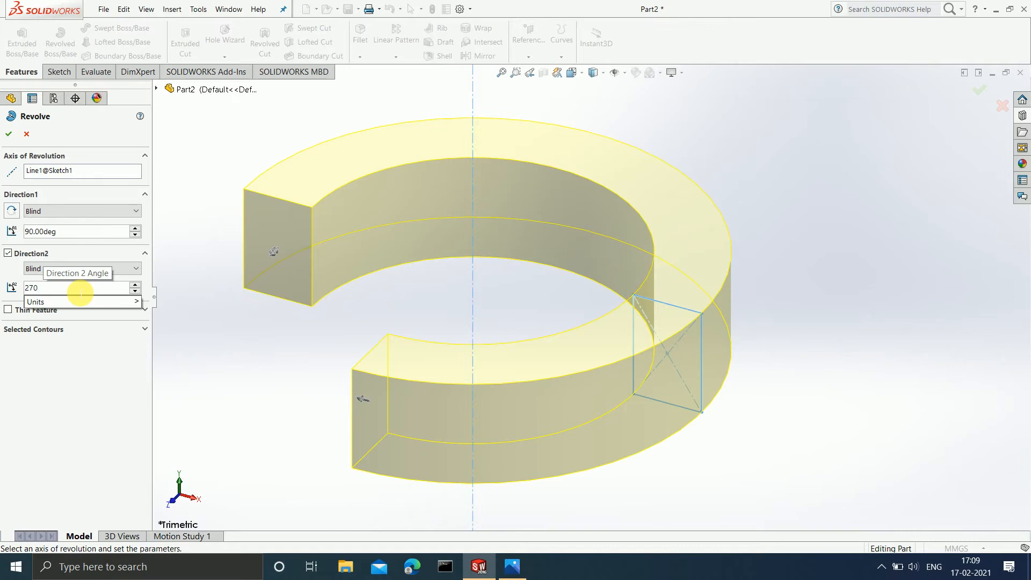
pyautogui.press('Return')
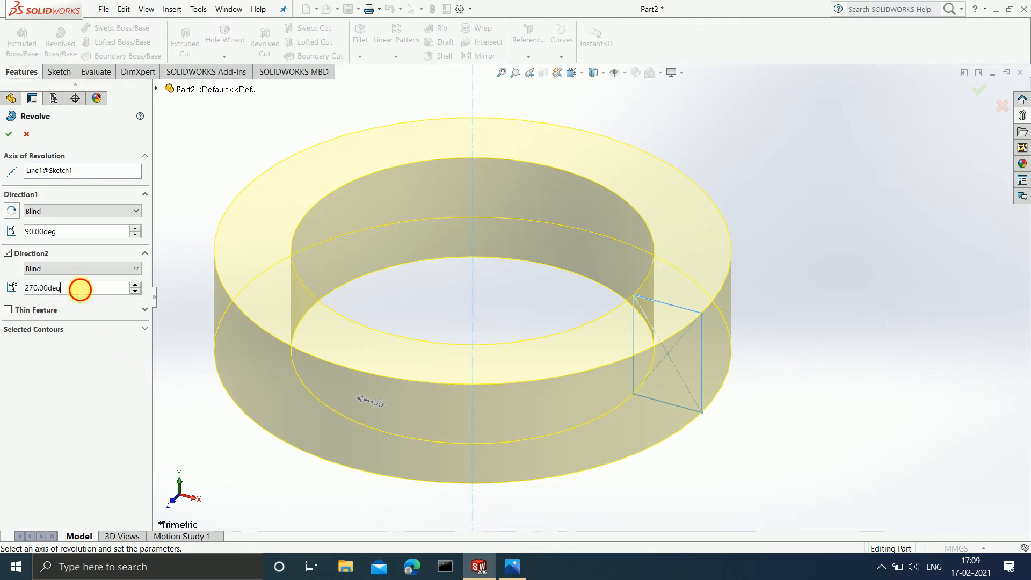
# - Set the Direction 2 angle to 50 degrees and create the two-direction revolve without the Thin Feature option
pyautogui.write('50')
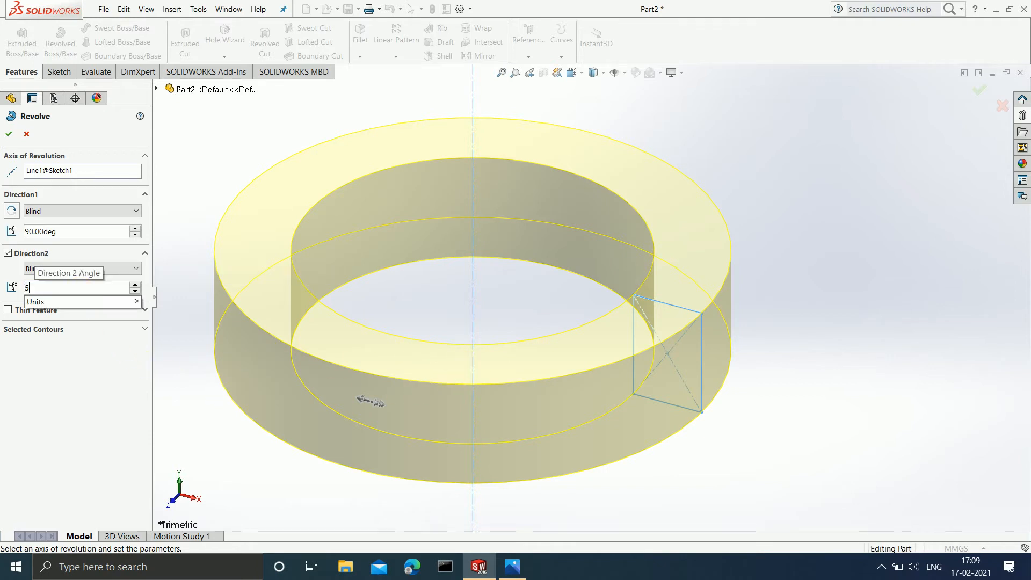
pyautogui.press('Return')
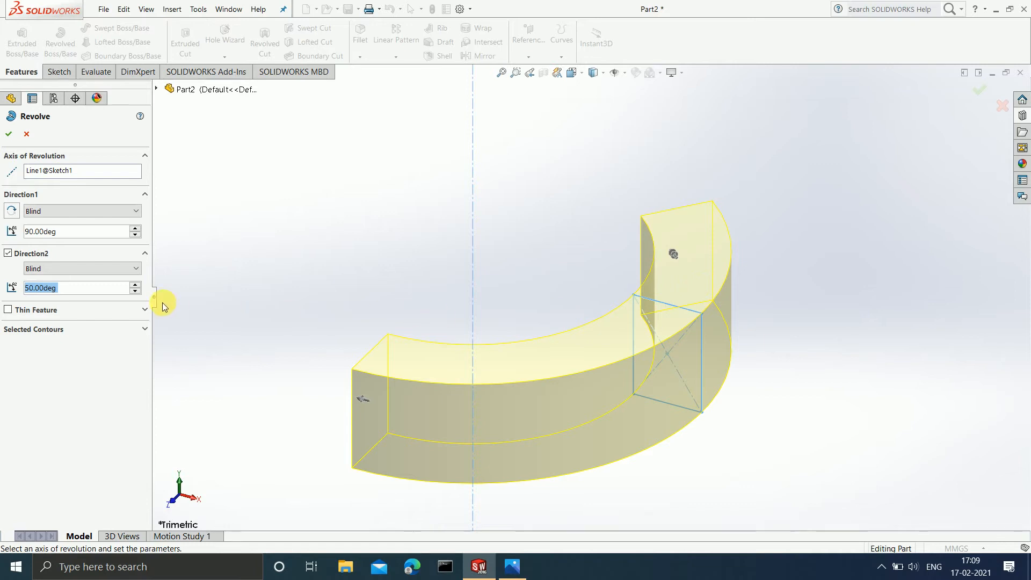
pyautogui.click(76, 310)
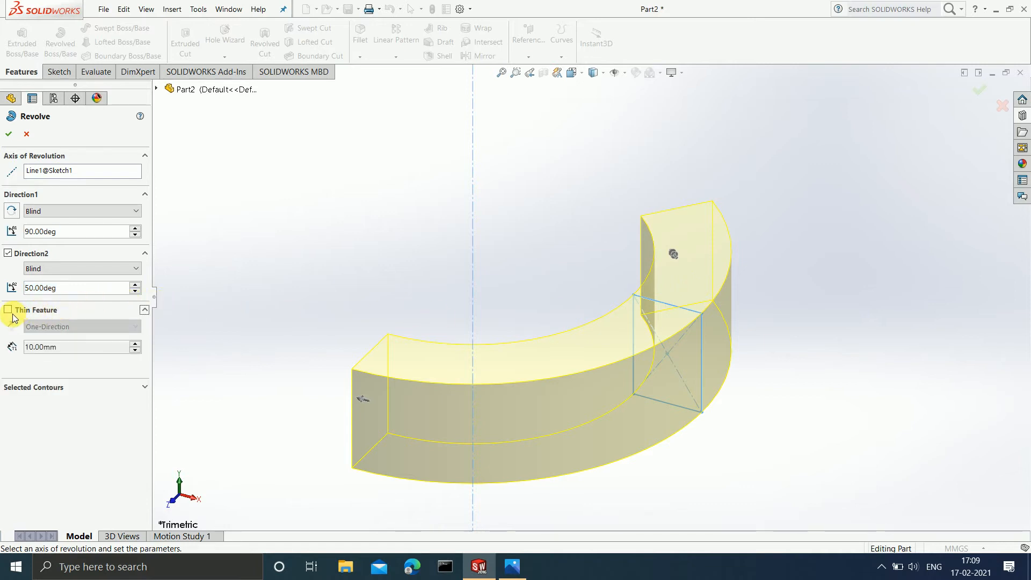
pyautogui.moveTo(254, 395); pyautogui.dragTo(345, 397, button='middle')
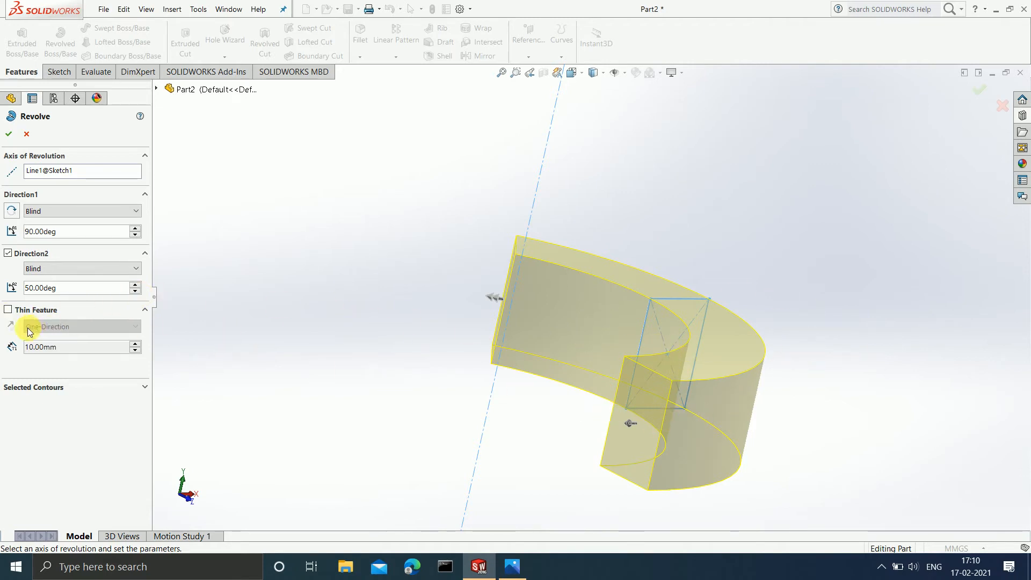
pyautogui.click(980, 89)
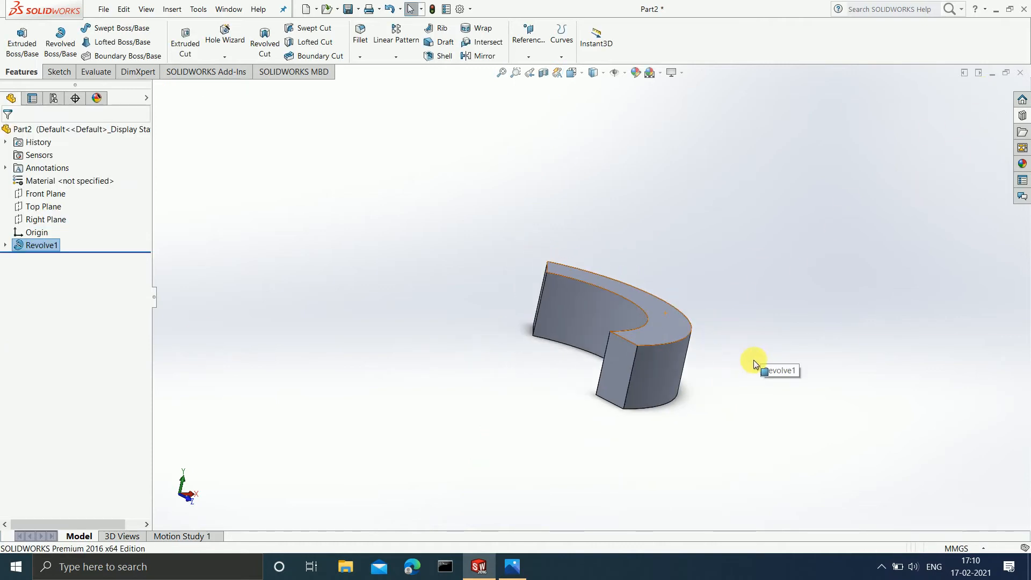
pyautogui.moveTo(754, 364)
pyautogui.mouseDown(button='middle')
pyautogui.moveTo(721, 339)
pyautogui.moveTo(672, 382)
pyautogui.moveTo(698, 370)
pyautogui.moveTo(757, 376)
pyautogui.mouseUp(button='middle')
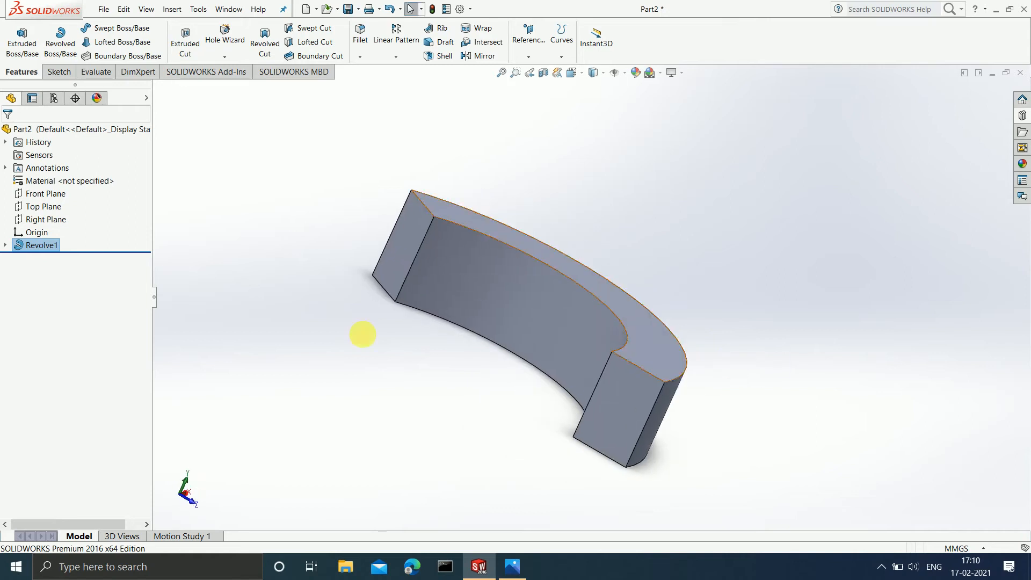
# - Reopen the revolve feature's definition, examine its Selected Contours option, and leave without applying changes
pyautogui.rightClick(57, 244)
pyautogui.click(65, 217)
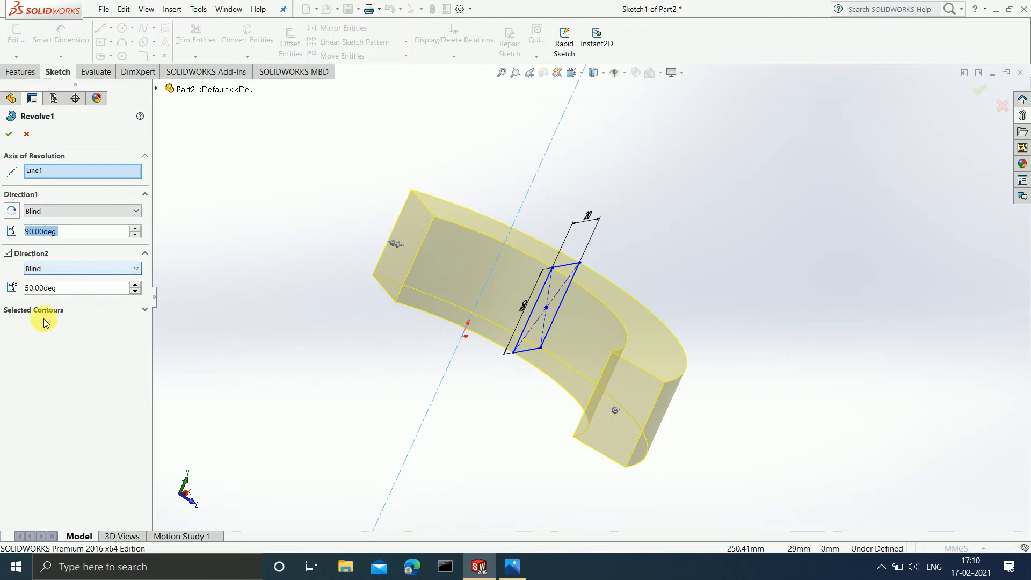
pyautogui.click(54, 310)
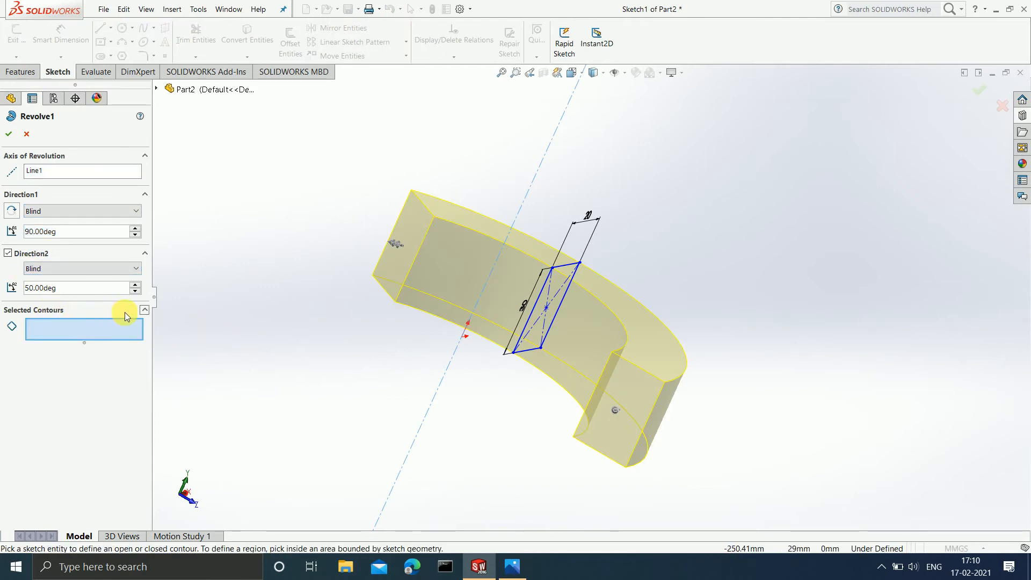
pyautogui.scroll(-2, 65, 266)
pyautogui.scroll(1, 625, 317)
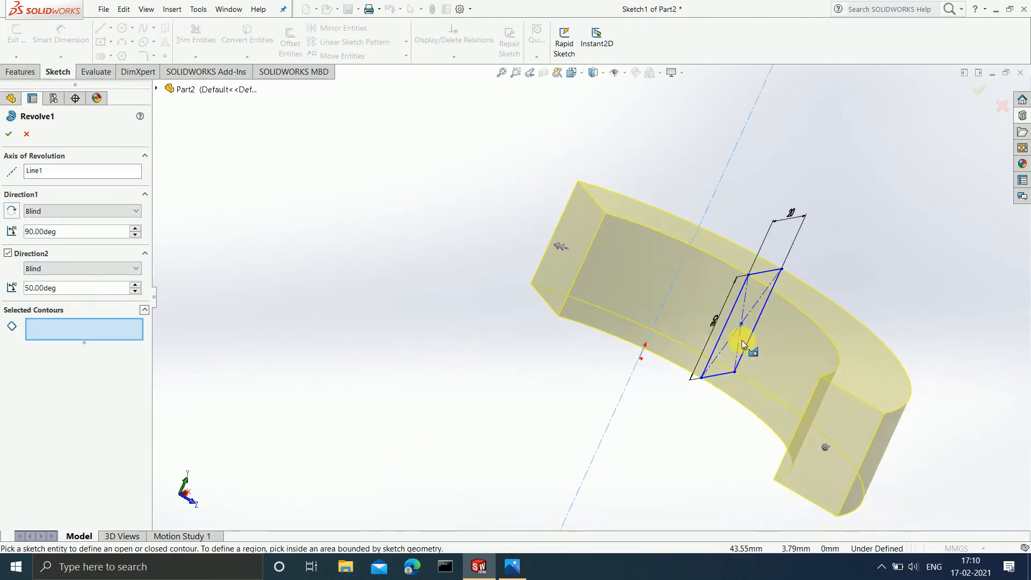
pyautogui.scroll(3, 743, 341)
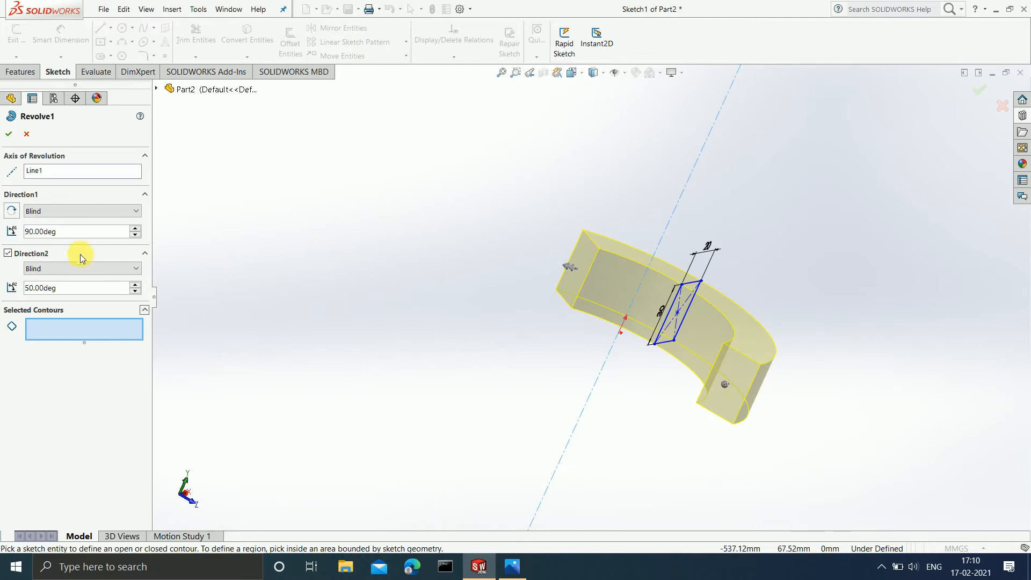
pyautogui.click(143, 310)
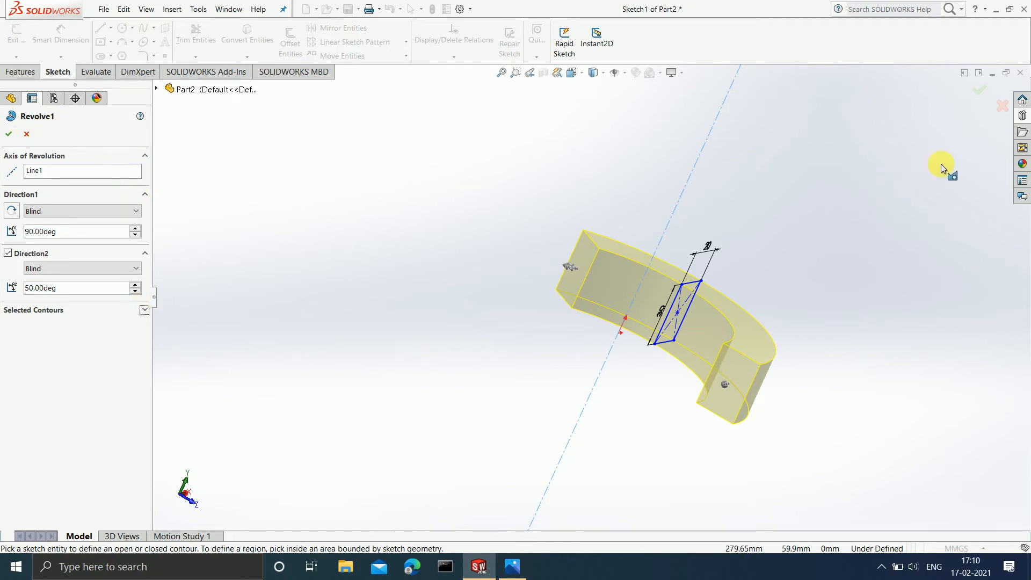
pyautogui.click(1002, 106)
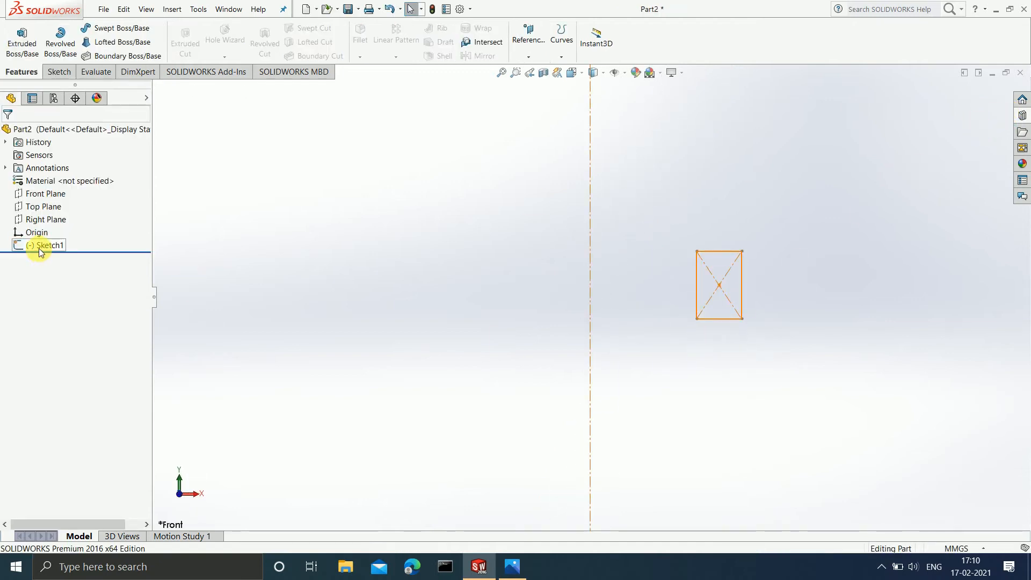
# - Set up a Revolved Boss/Base of the rectangle sketch about the vertical centerline with a Blind Direction 1 angle of 90 degrees
pyautogui.click(45, 246)
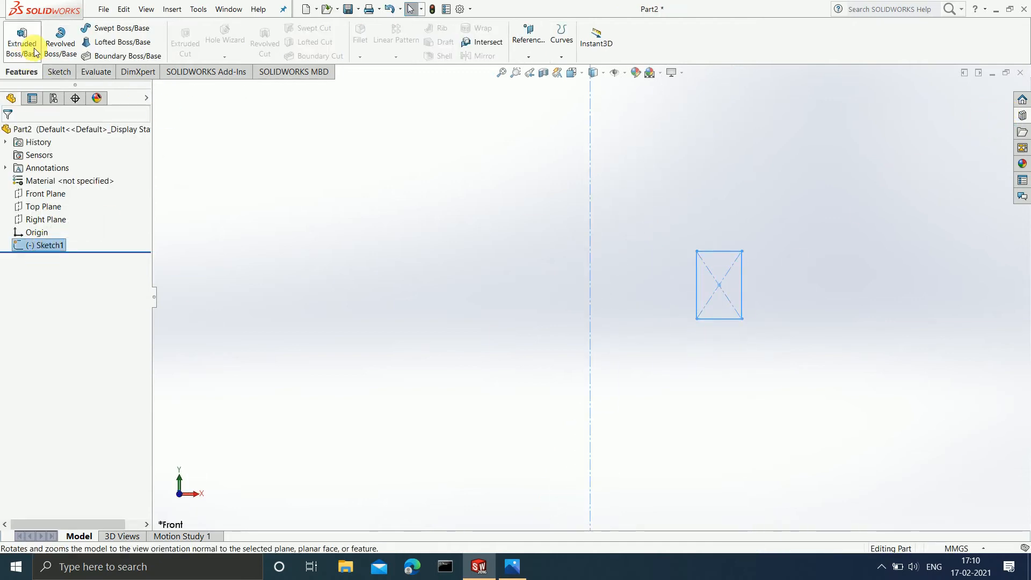
pyautogui.click(59, 36)
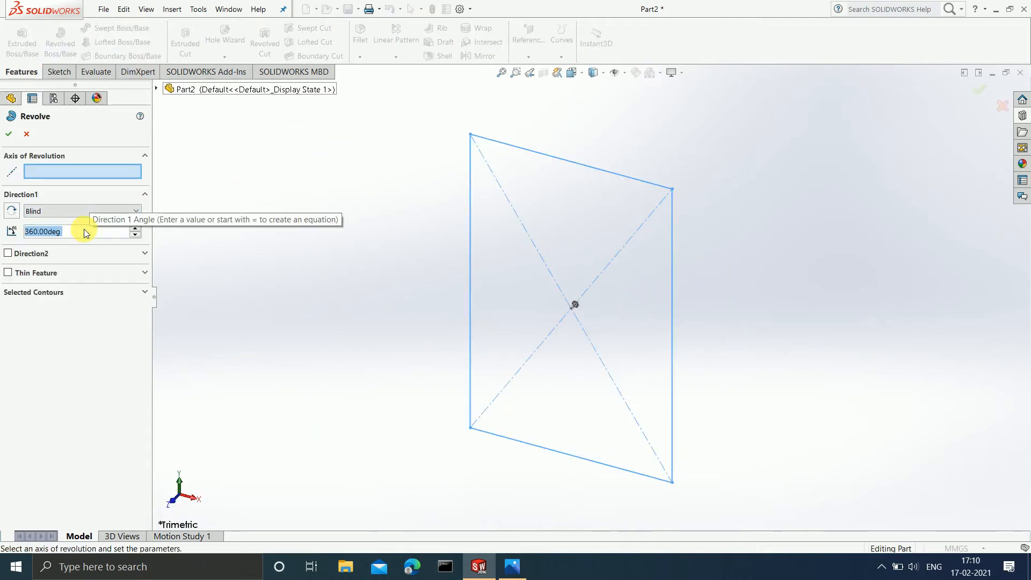
pyautogui.write('90')
pyautogui.press('Return')
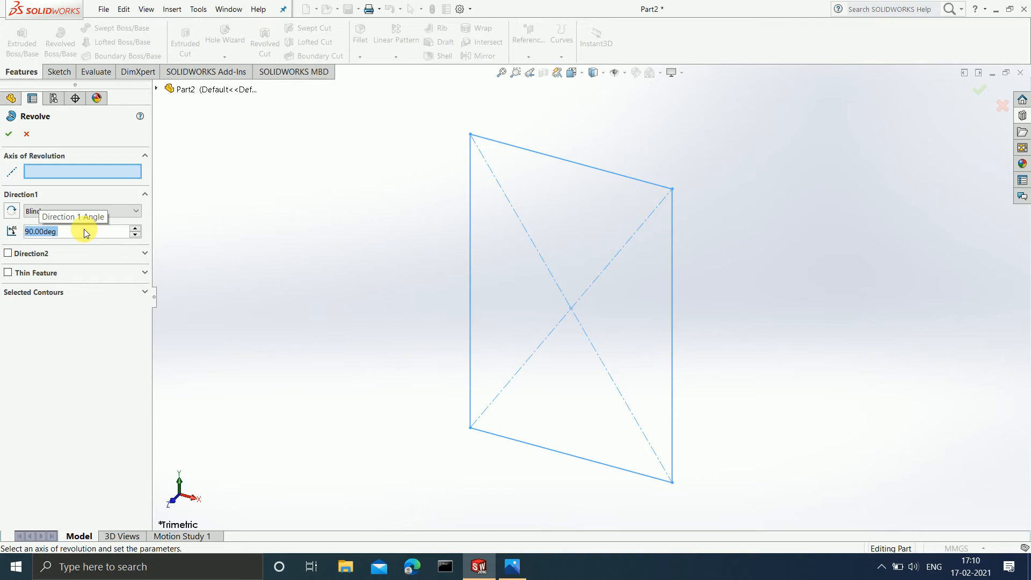
pyautogui.scroll(5, 394, 204)
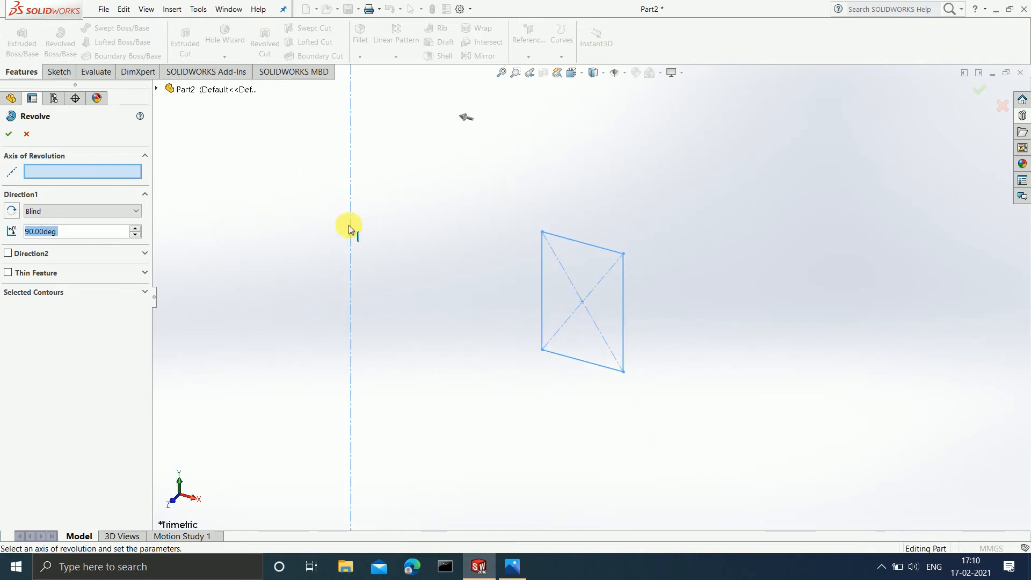
pyautogui.click(350, 228)
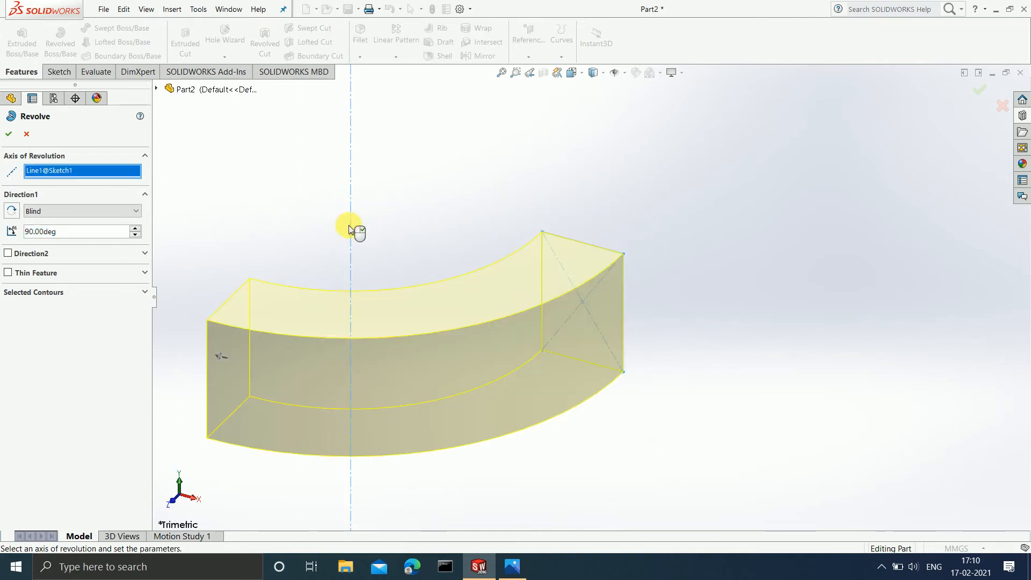
# - Enable Direction 2 for the revolve as Blind with an angle of 50 degrees
pyautogui.click(8, 253)
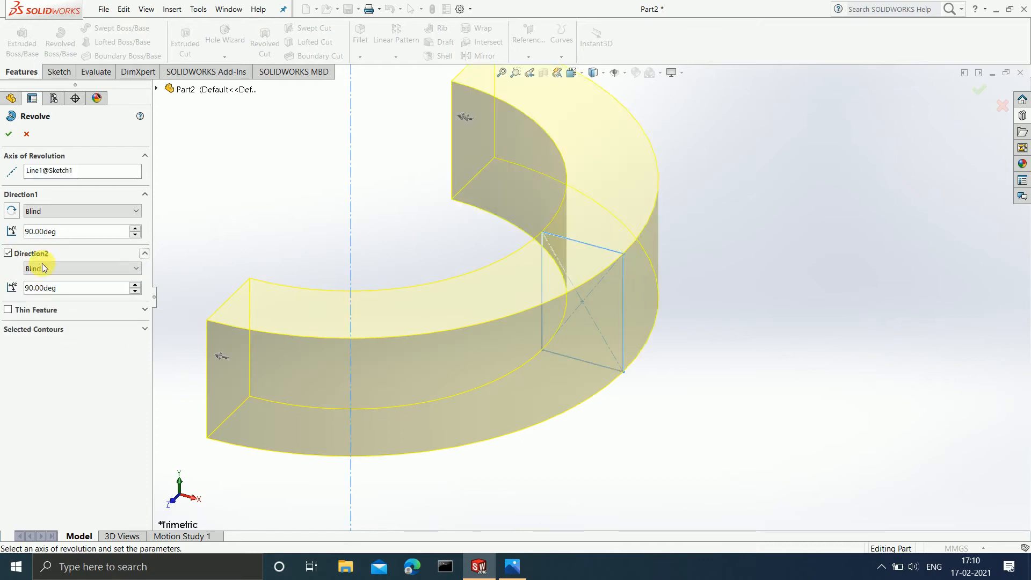
pyautogui.doubleClick(66, 288)
pyautogui.write('50')
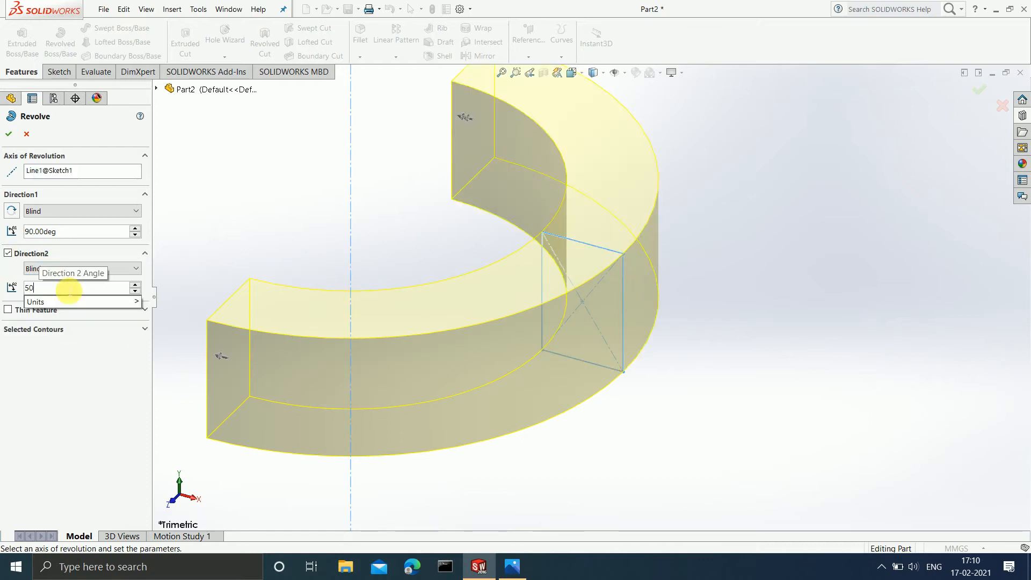
pyautogui.press('Return')
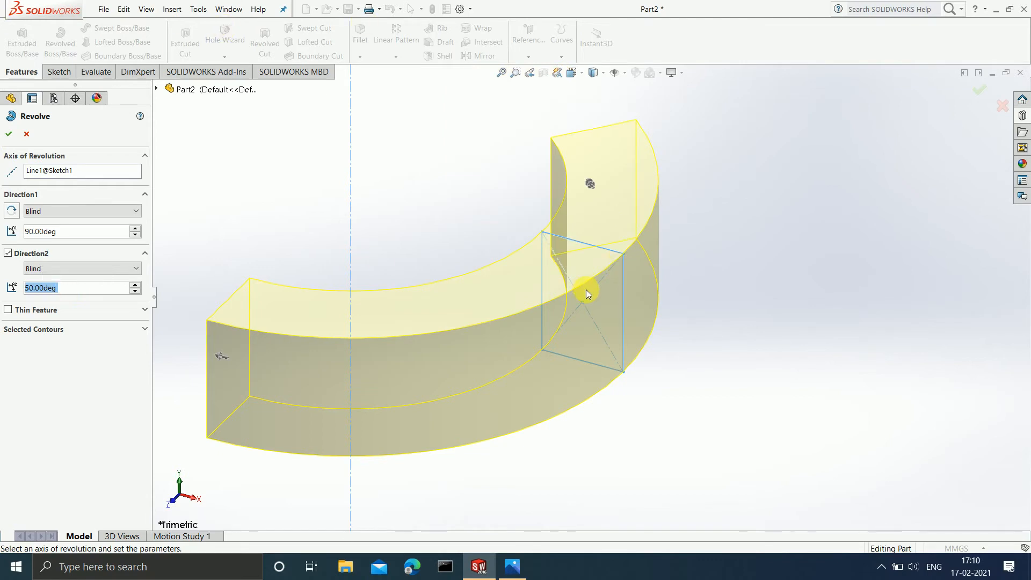
pyautogui.scroll(3, 587, 294)
pyautogui.scroll(-2, 424, 295)
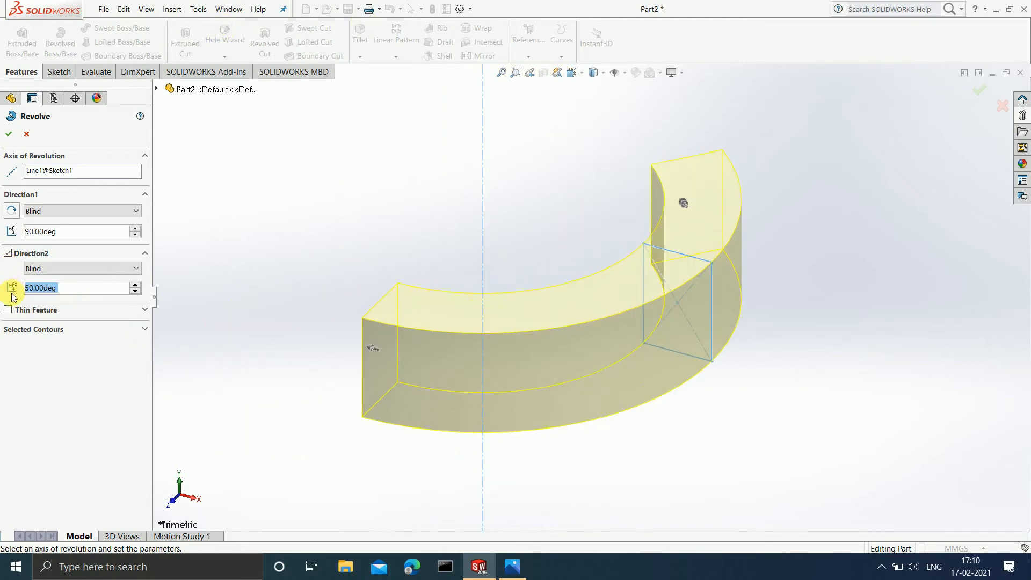
# - Enable Thin Feature as One-Direction with a 2 mm thickness, create the hollow revolve, and inspect its open ends
pyautogui.click(8, 310)
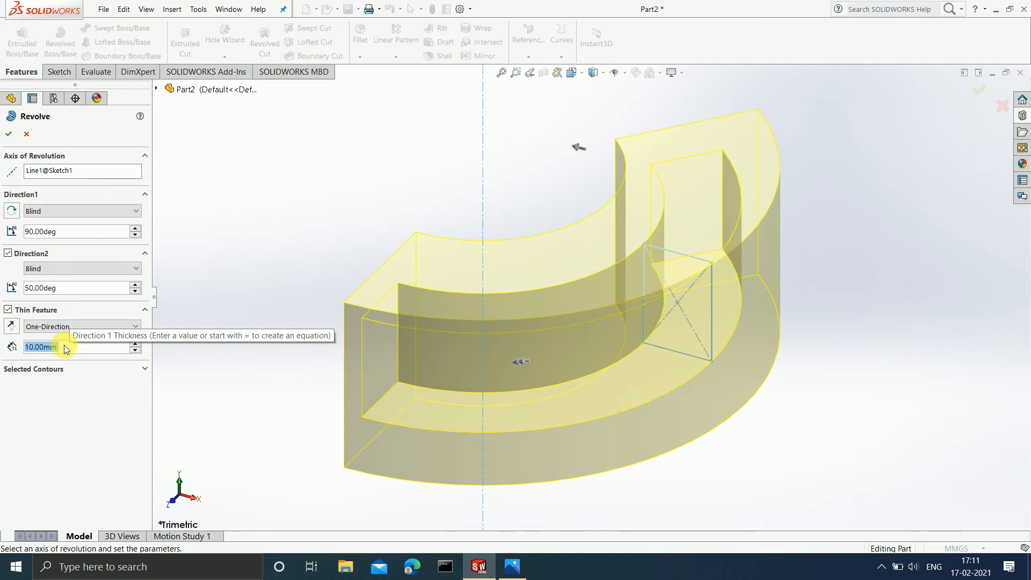
pyautogui.write('2')
pyautogui.press('Return')
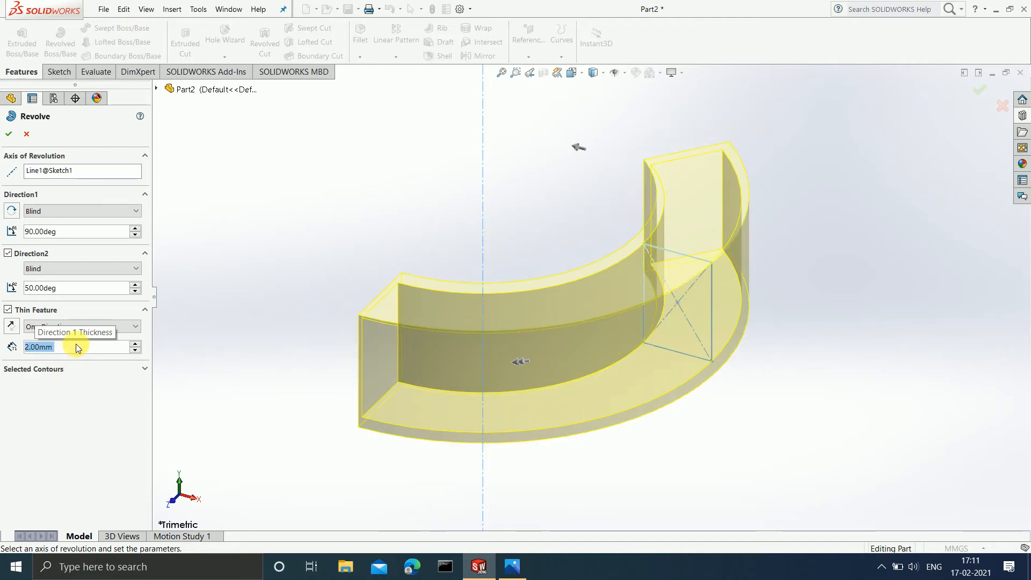
pyautogui.scroll(-1, 344, 371)
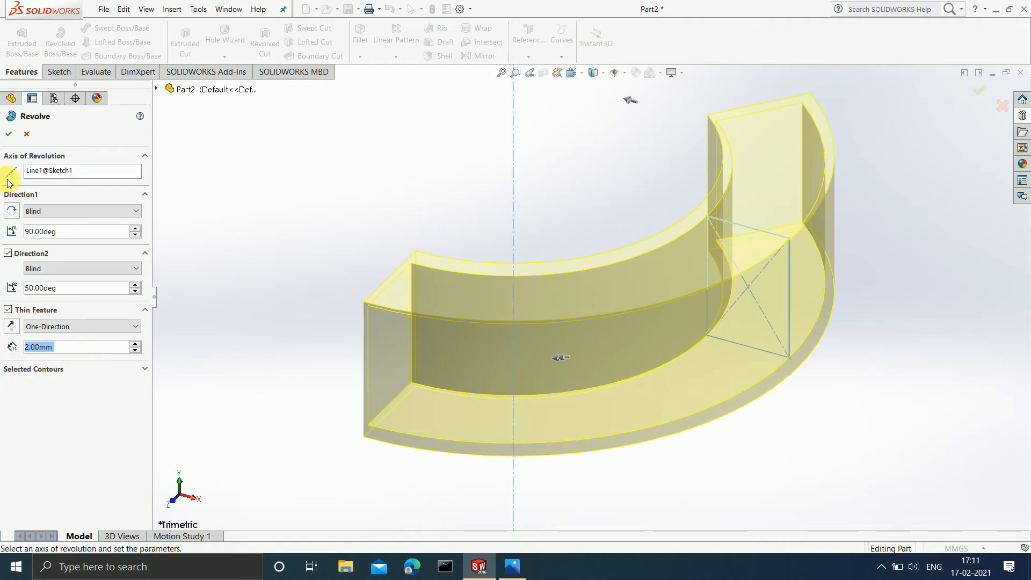
pyautogui.click(9, 137)
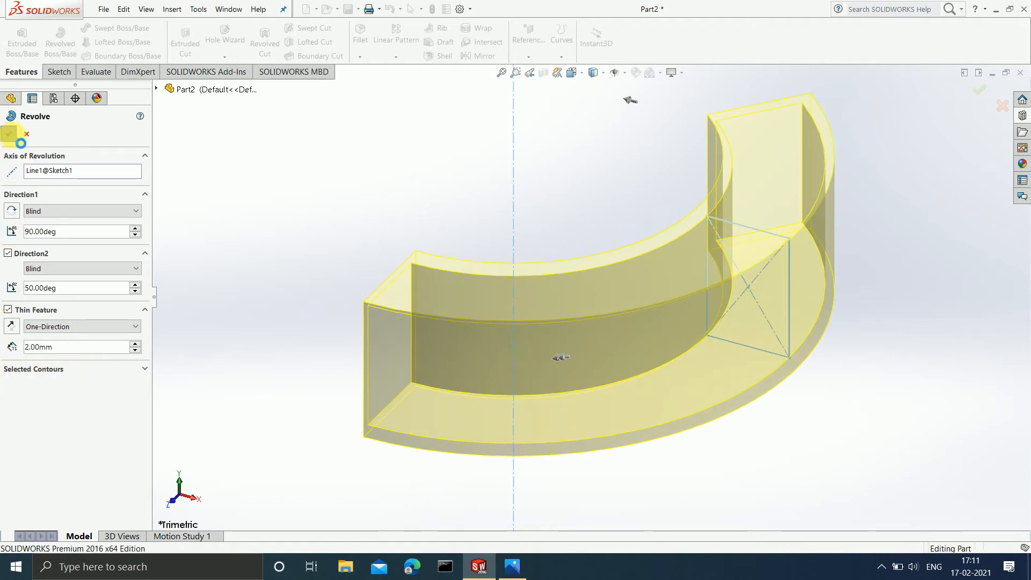
pyautogui.moveTo(311, 427); pyautogui.dragTo(375, 468, button='middle')
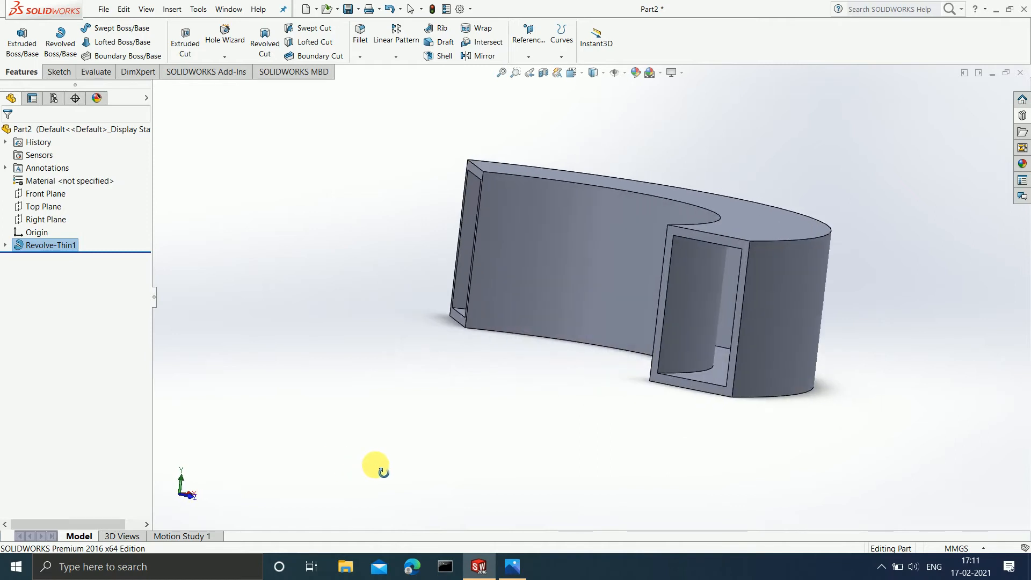
pyautogui.scroll(-1, 729, 326)
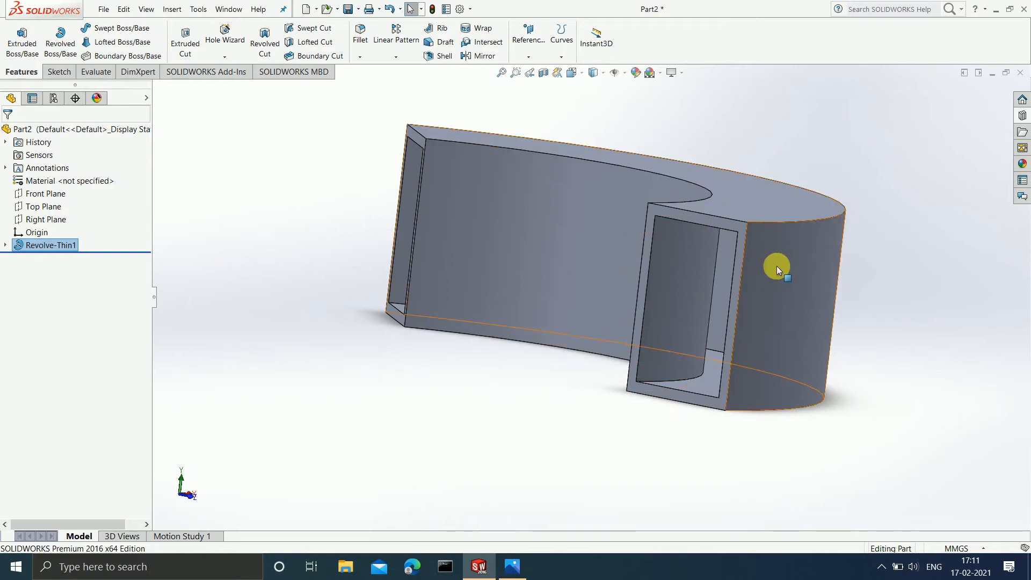
pyautogui.moveTo(777, 266); pyautogui.dragTo(730, 307, button='middle')
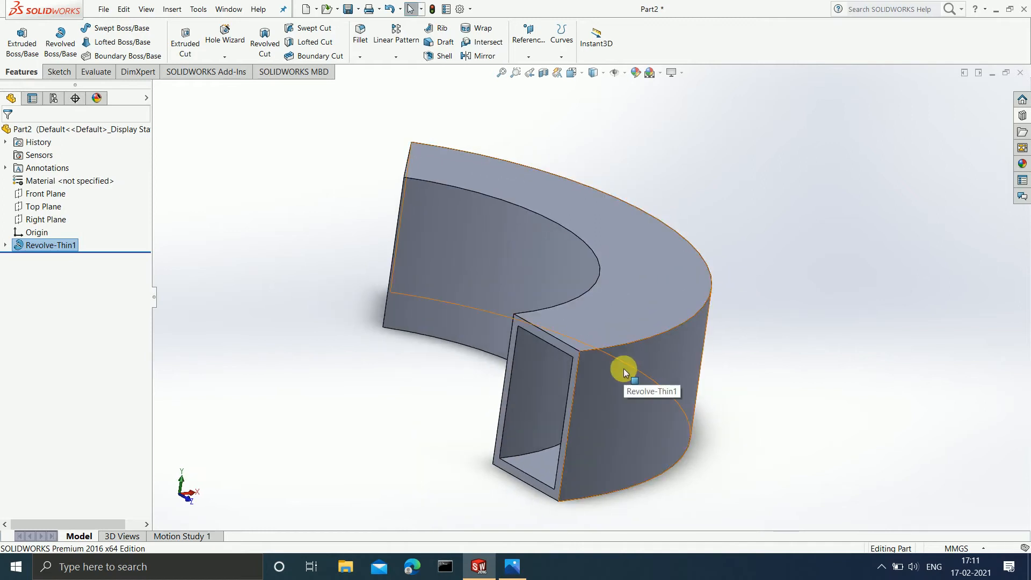
pyautogui.scroll(2, 593, 350)
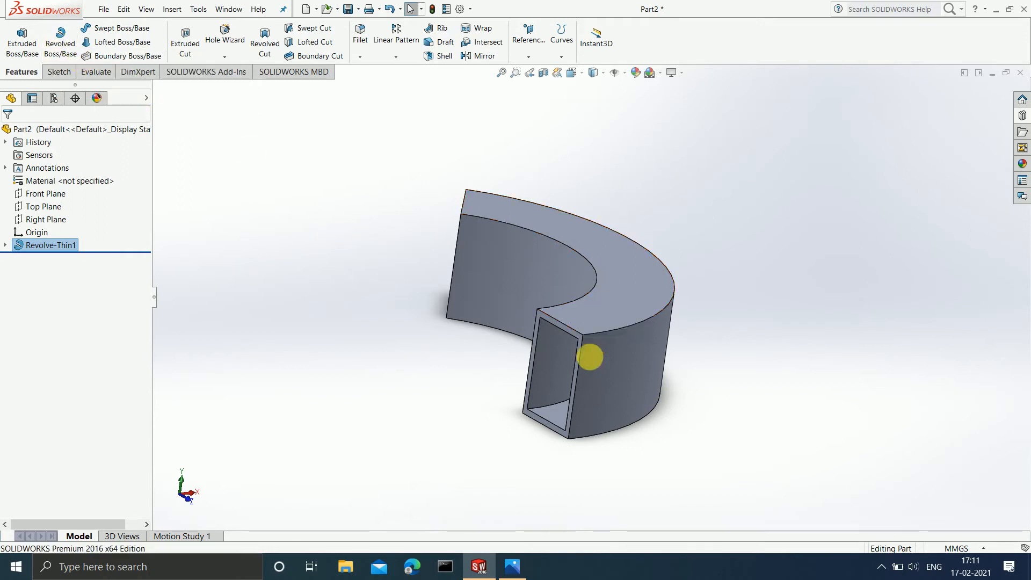
# - Switch to Photos, examine the input shaft's 3D image and dimensioned drawing, and return to the part in SOLIDWORKS
pyautogui.click(514, 566)
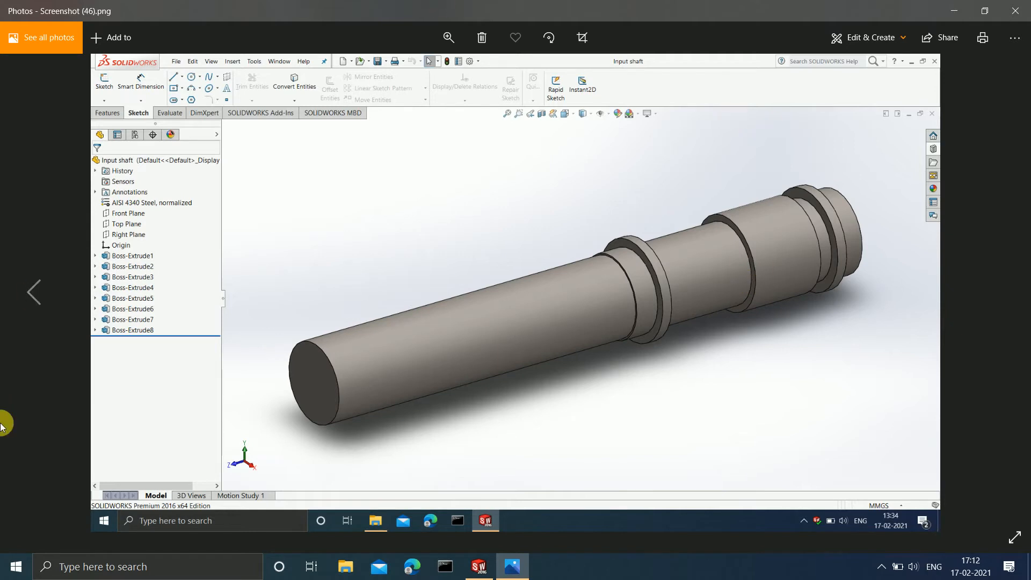
pyautogui.click(33, 293)
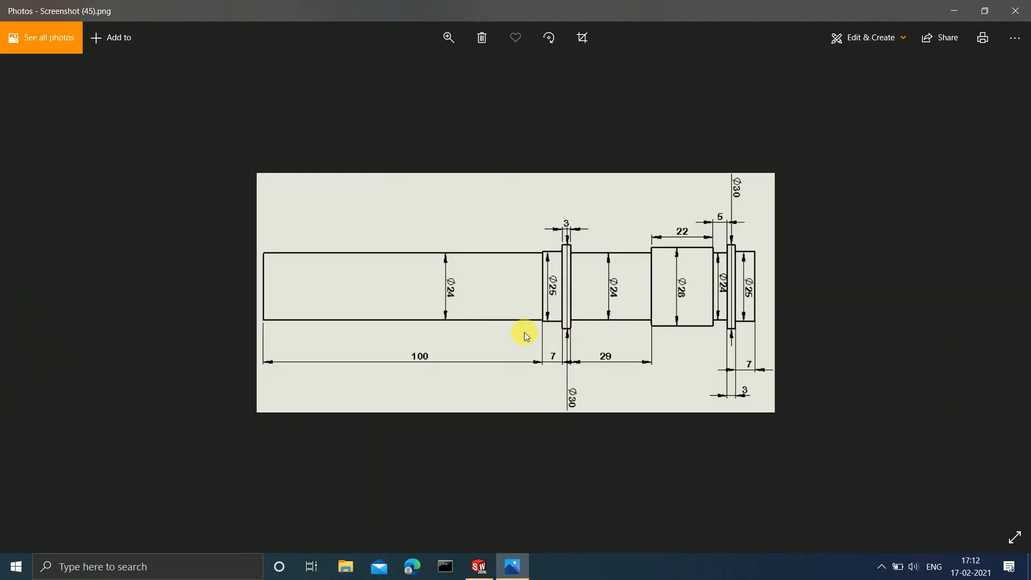
pyautogui.click(1009, 293)
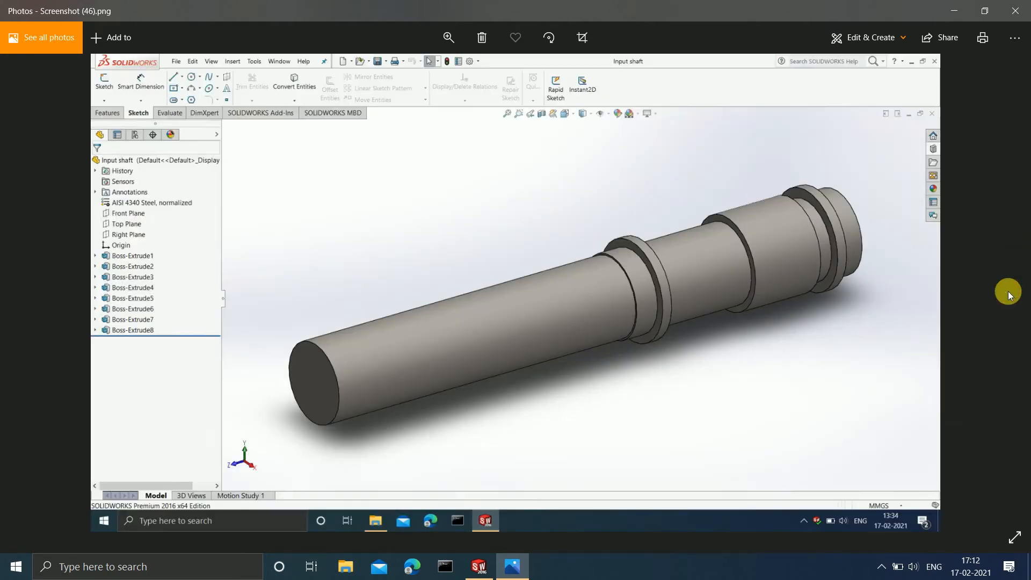
pyautogui.click(955, 12)
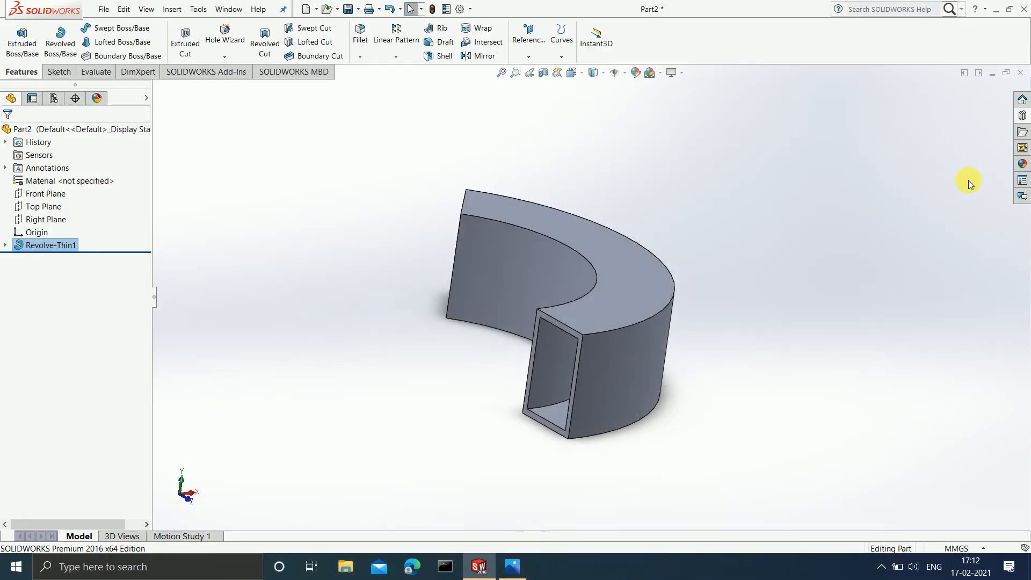
# - Delete the thin revolve feature while keeping its absorbed sketch
pyautogui.rightClick(52, 244)
pyautogui.click(78, 298)
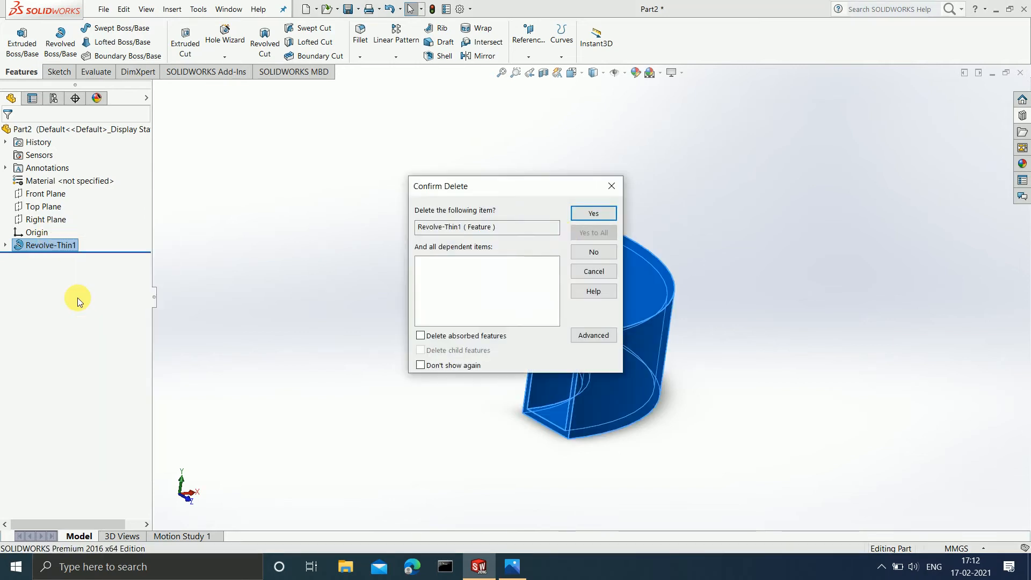
pyautogui.click(608, 218)
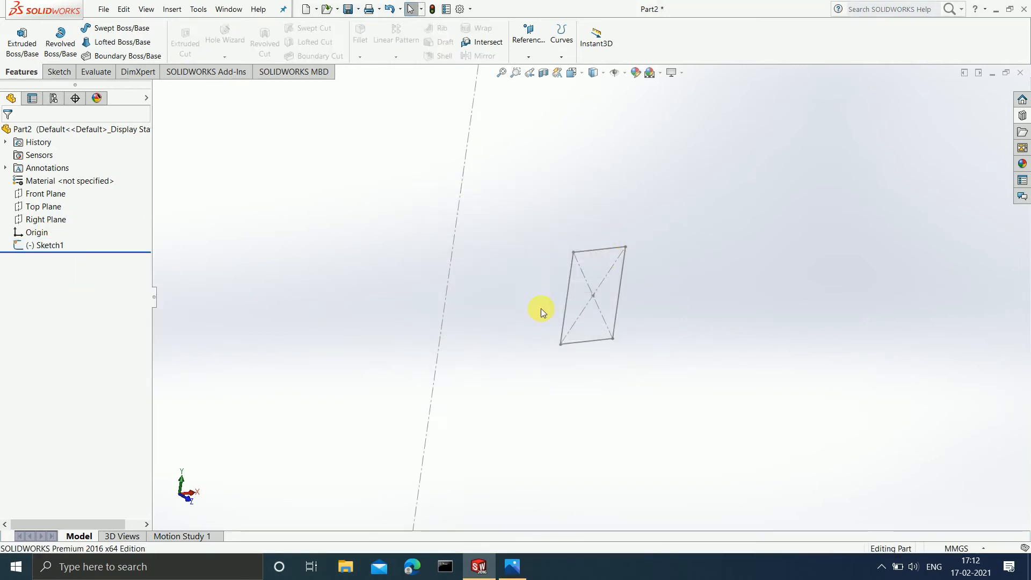
# - Delete the remaining rectangle sketch from the part
pyautogui.click(43, 245)
pyautogui.rightClick(43, 245)
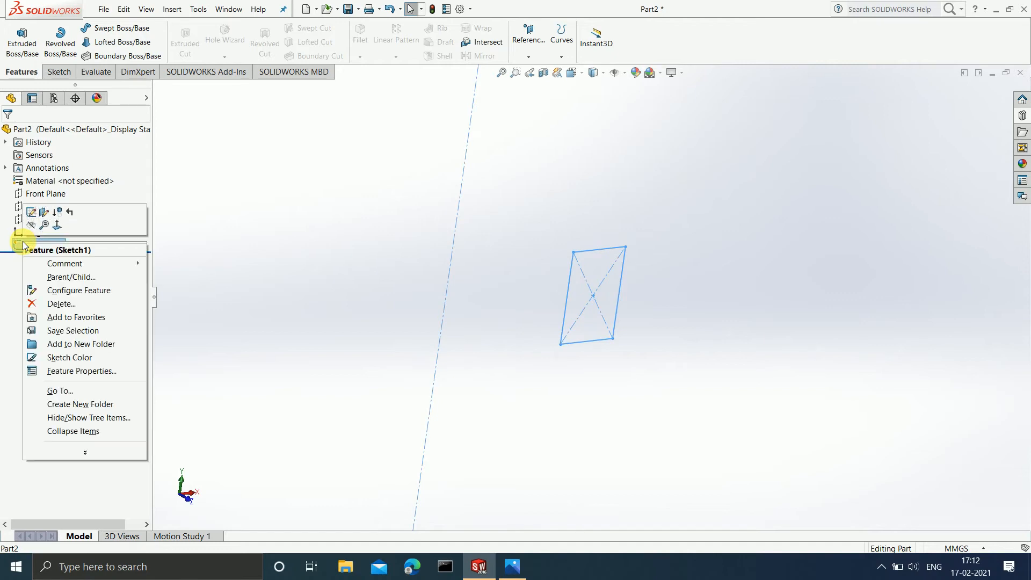
pyautogui.click(70, 306)
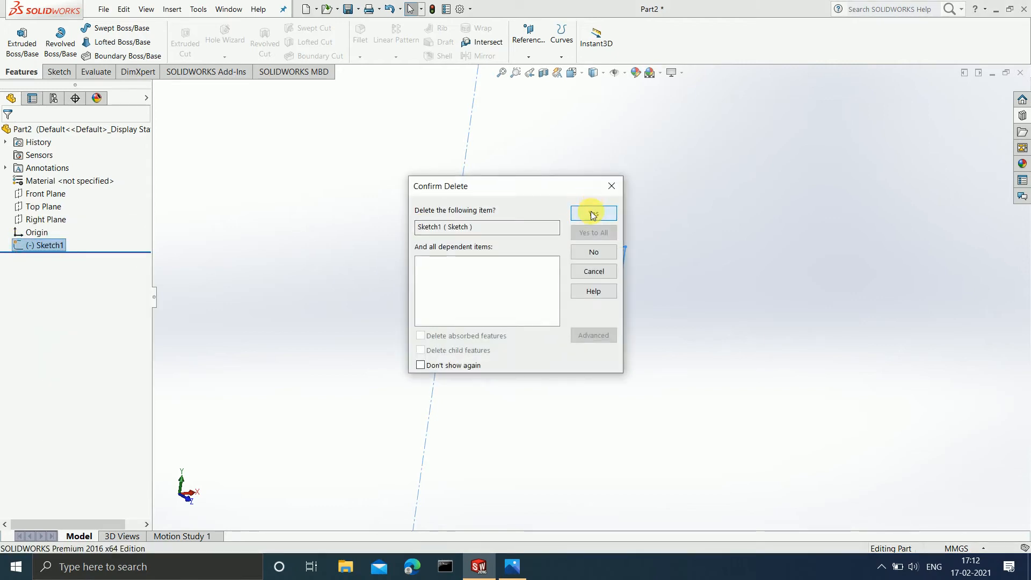
pyautogui.click(593, 214)
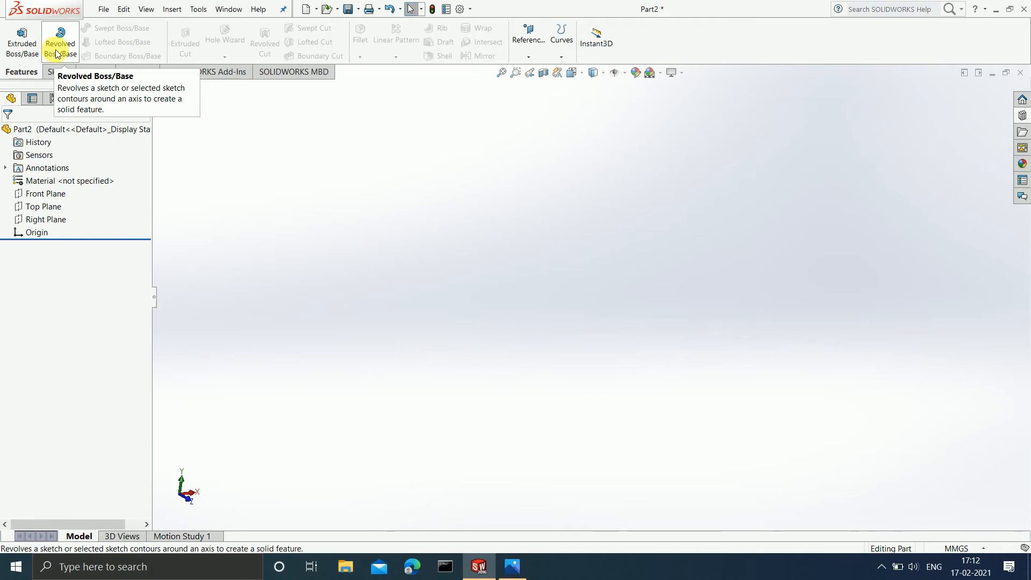
# - Start a new sketch on the Front Plane
pyautogui.click(47, 194)
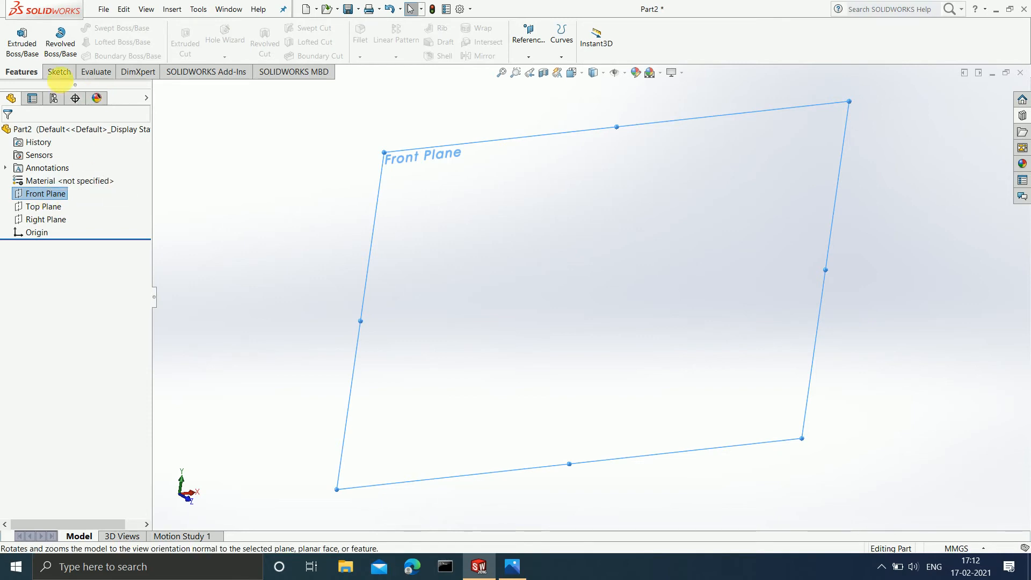
pyautogui.click(61, 76)
pyautogui.click(17, 31)
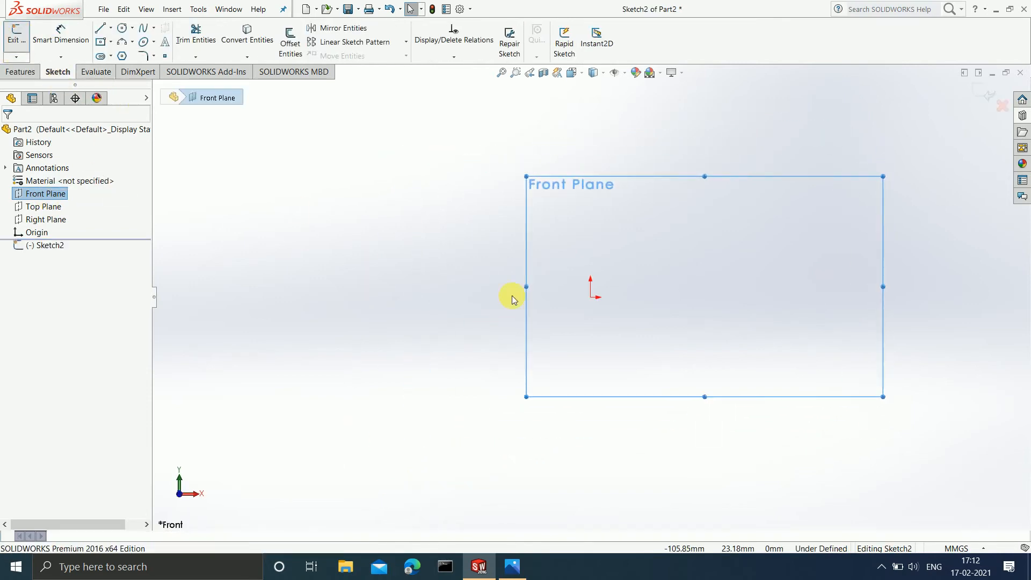
pyautogui.scroll(-1, 790, 322)
pyautogui.scroll(-1, 937, 303)
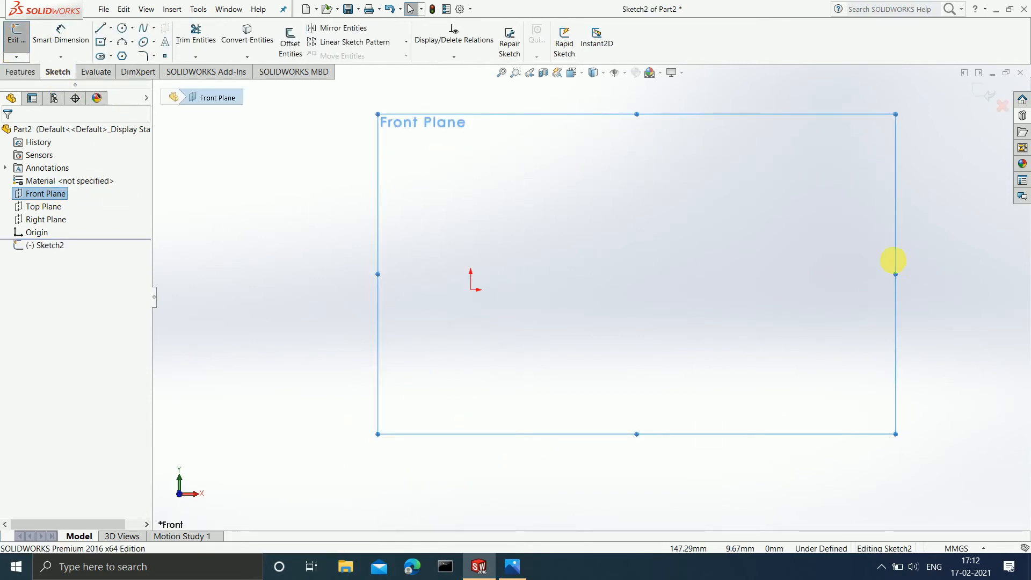
pyautogui.scroll(1, 889, 254)
pyautogui.scroll(2, 833, 175)
pyautogui.scroll(-1, 843, 170)
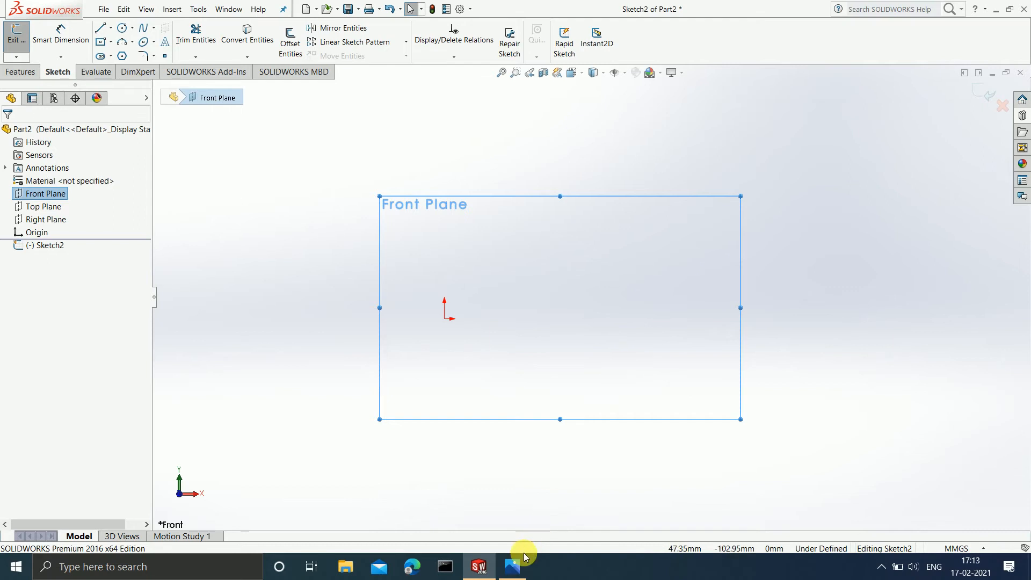
# - Switch to Photos, examine the diameter and length of the input shaft's first section in the dimensioned drawing, and return to SOLIDWORKS
pyautogui.click(513, 565)
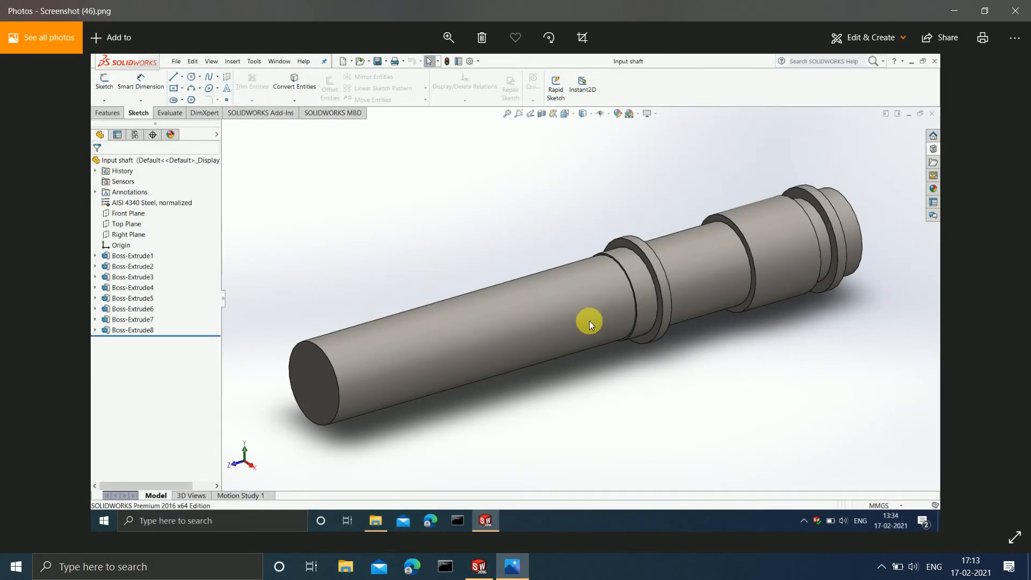
pyautogui.moveTo(21, 257)
pyautogui.click(37, 286)
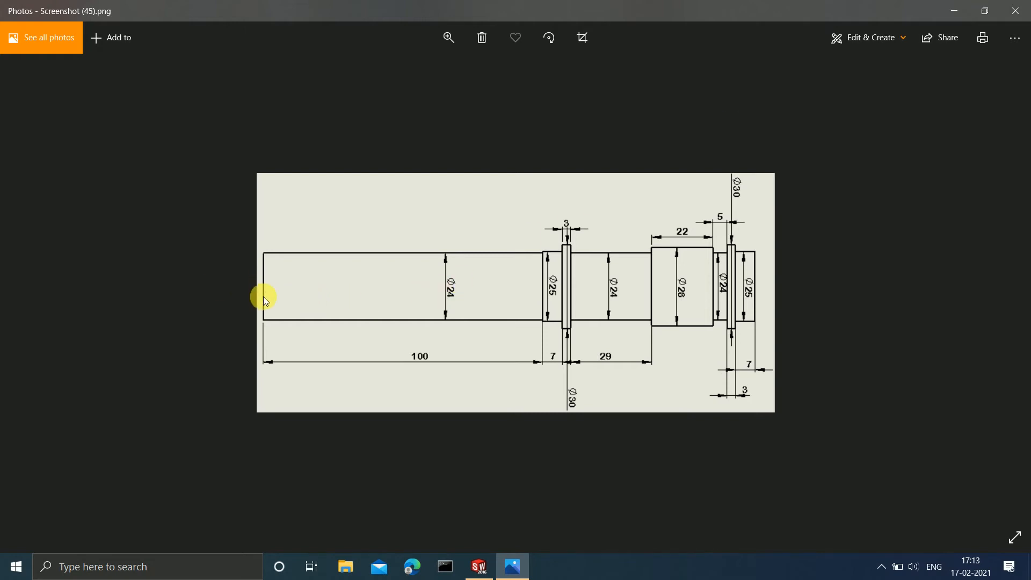
pyautogui.click(949, 8)
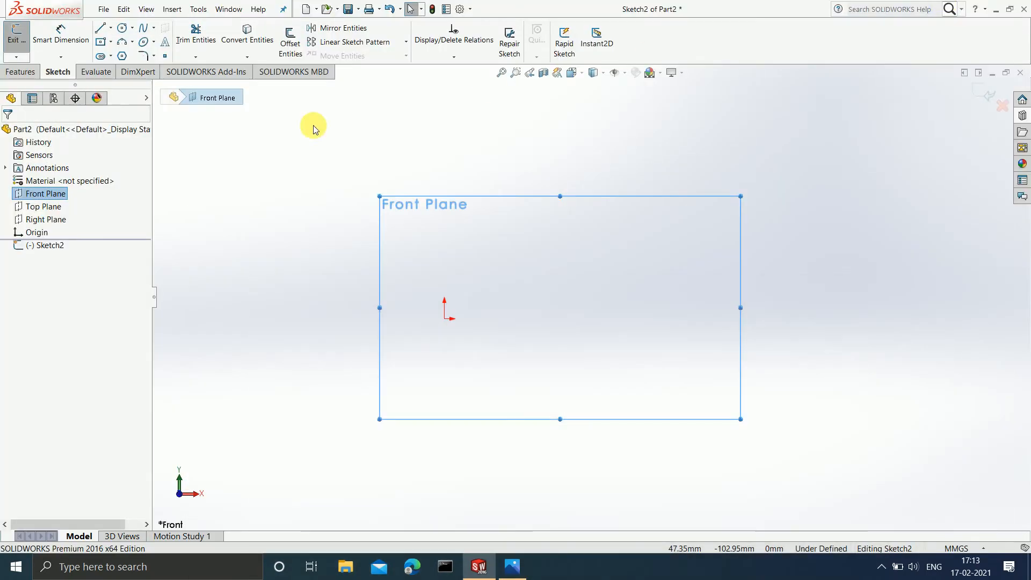
# - Sketch a vertical line about 22 mm long downward from the origin and dimension it to 12 mm
pyautogui.click(102, 32)
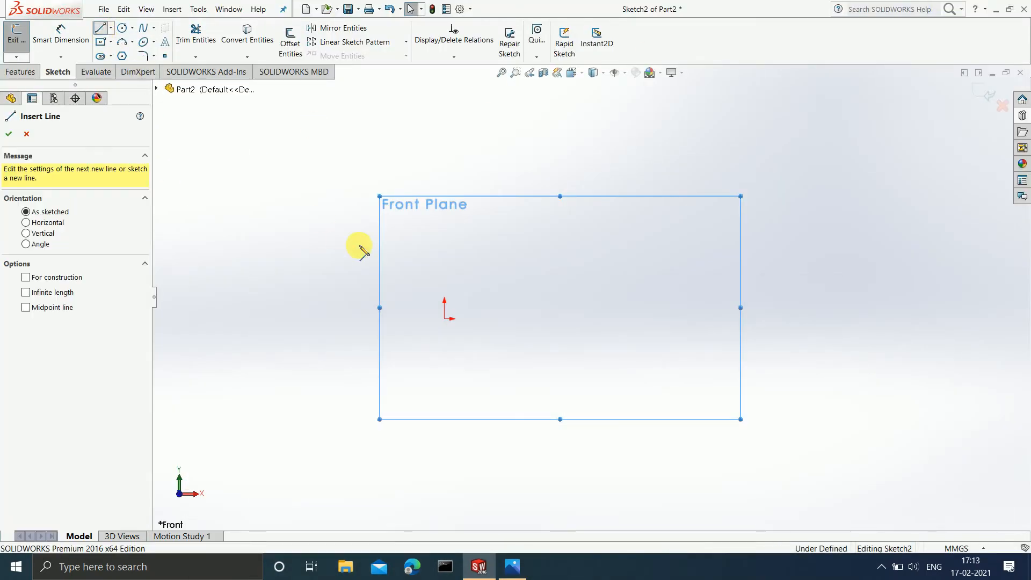
pyautogui.click(445, 319)
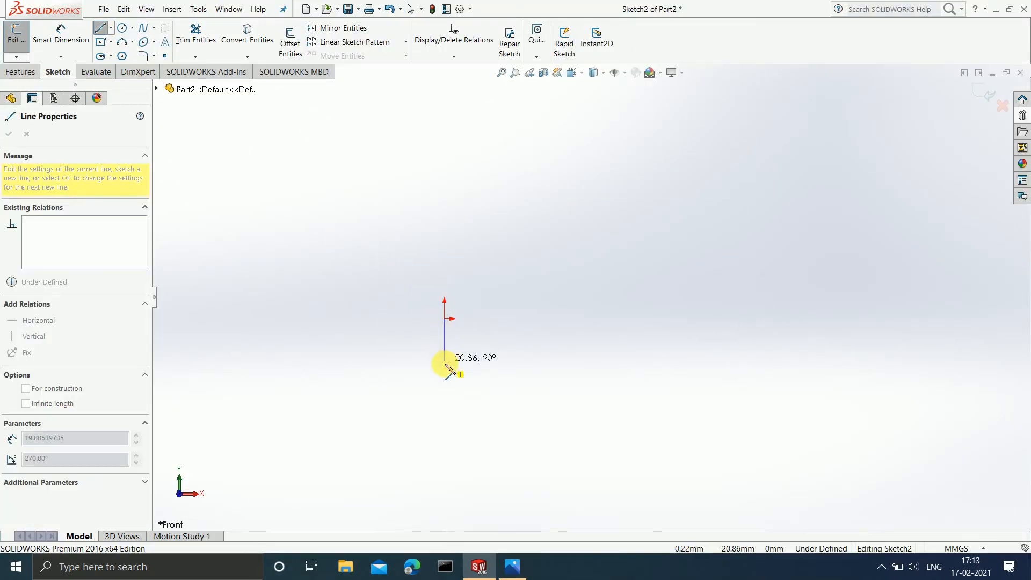
pyautogui.click(445, 364)
pyautogui.click(59, 25)
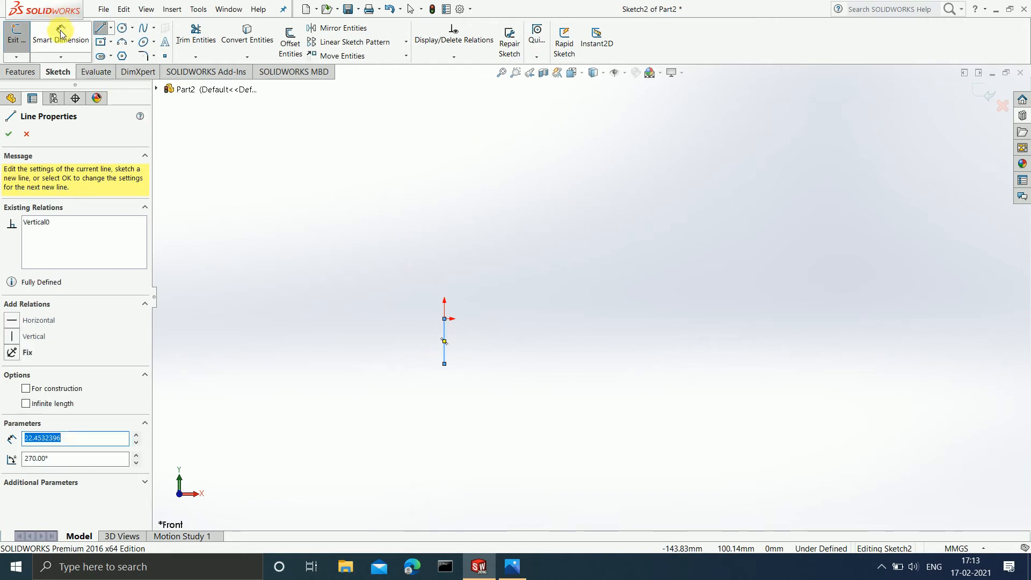
pyautogui.click(444, 348)
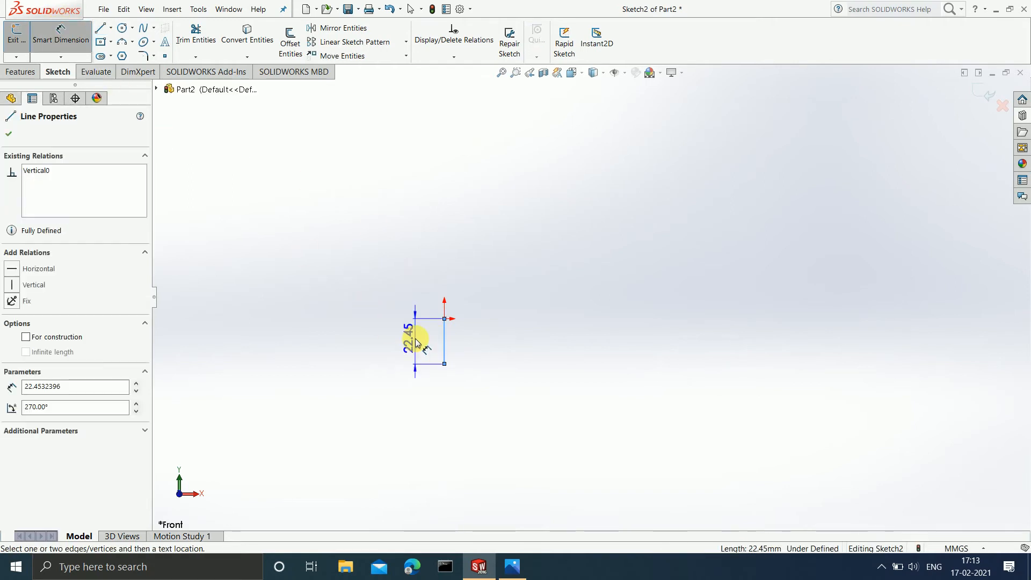
pyautogui.click(415, 341)
pyautogui.write('12')
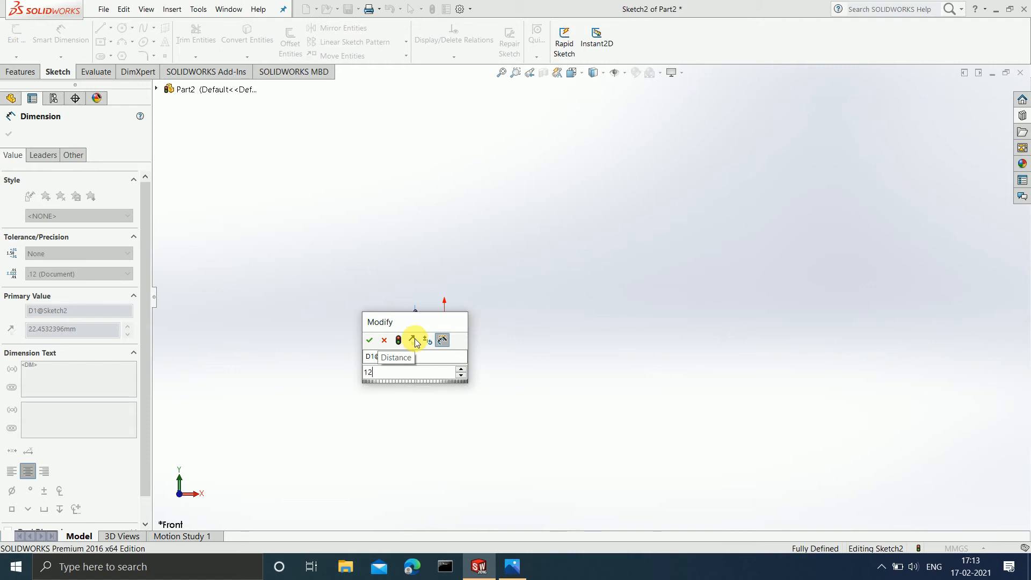
pyautogui.press('Return')
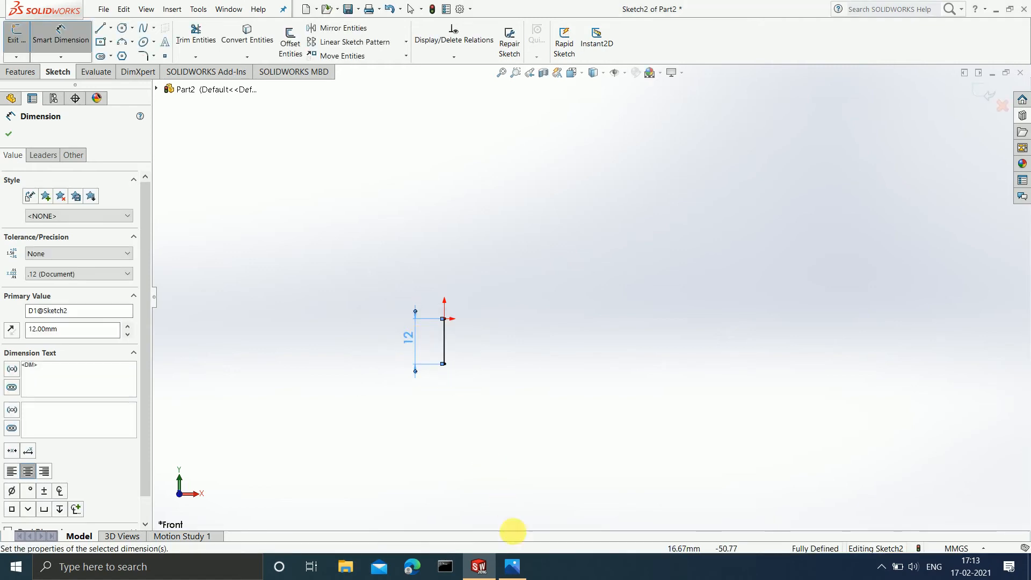
# - Consult the shaft drawing in Photos, return to SOLIDWORKS, and sketch a horizontal line about 73 mm long rightward from the vertical line's lower end
pyautogui.click(512, 567)
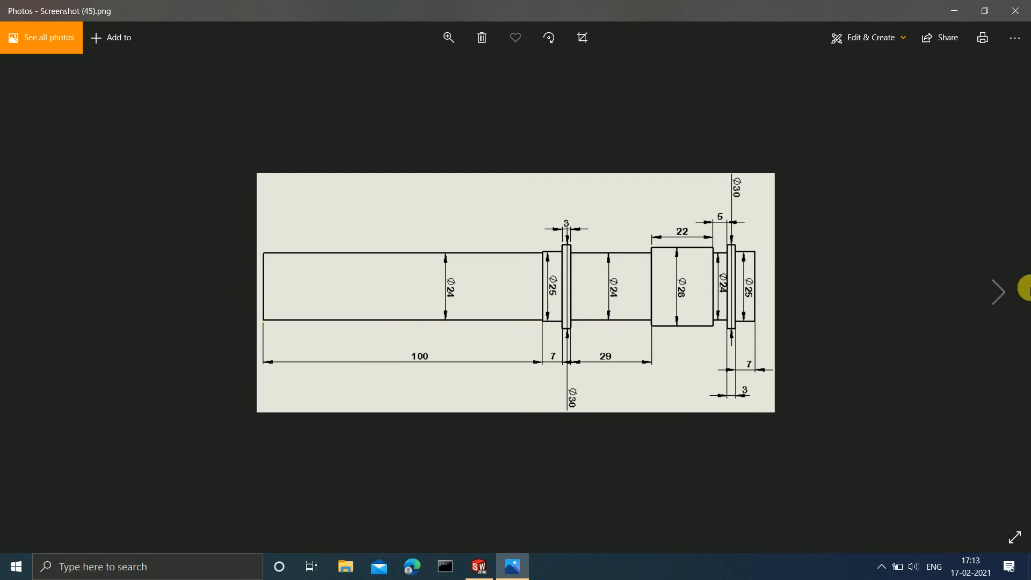
pyautogui.click(1009, 299)
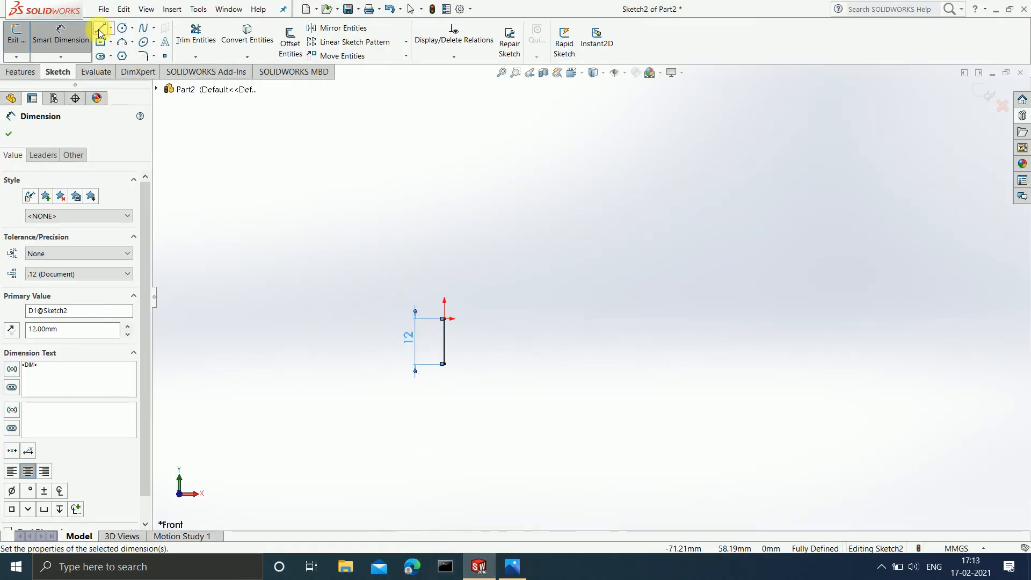
pyautogui.click(100, 28)
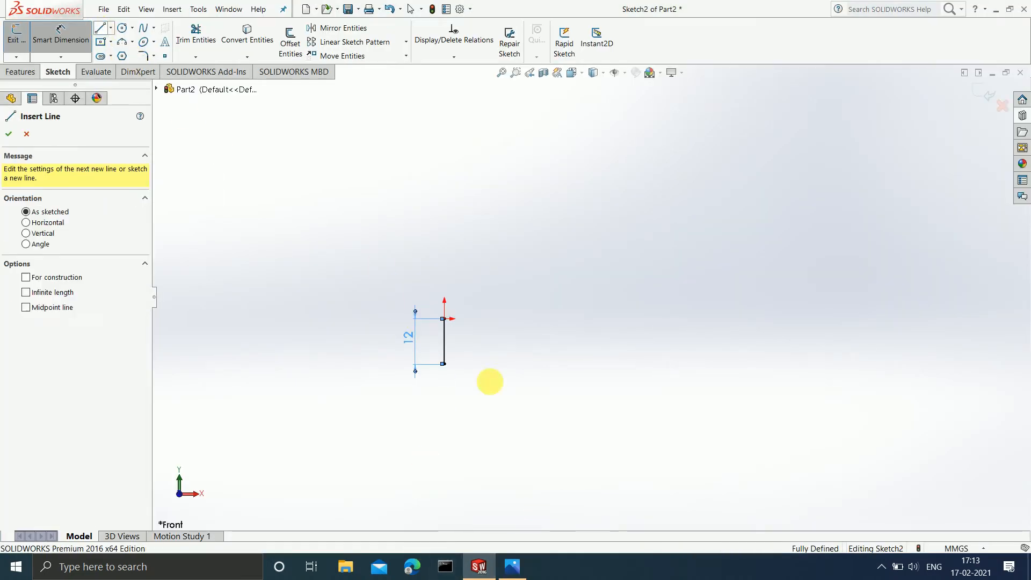
pyautogui.click(444, 364)
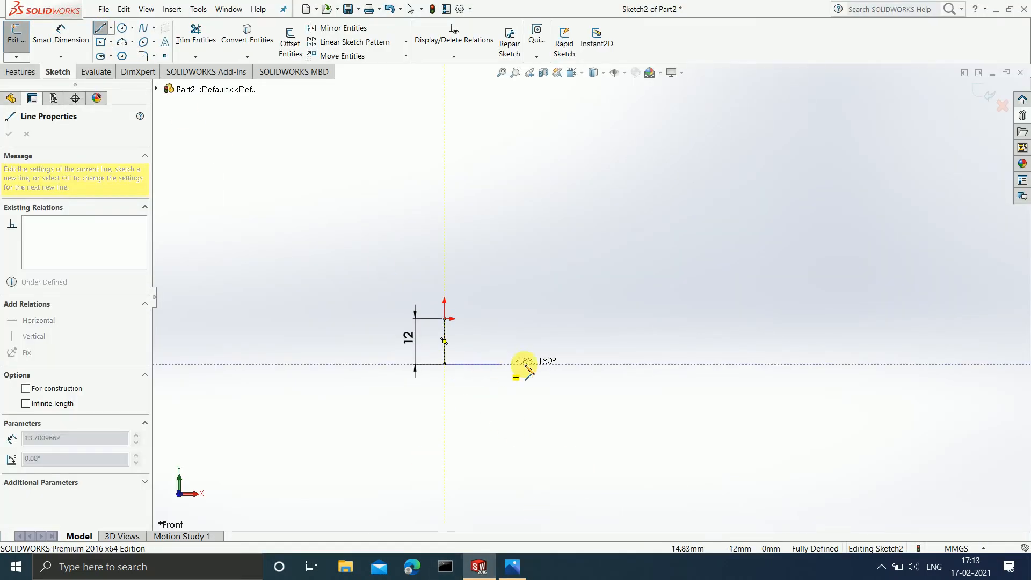
pyautogui.doubleClick(720, 364)
# - Dimension the horizontal line to 100 mm
pyautogui.click(61, 33)
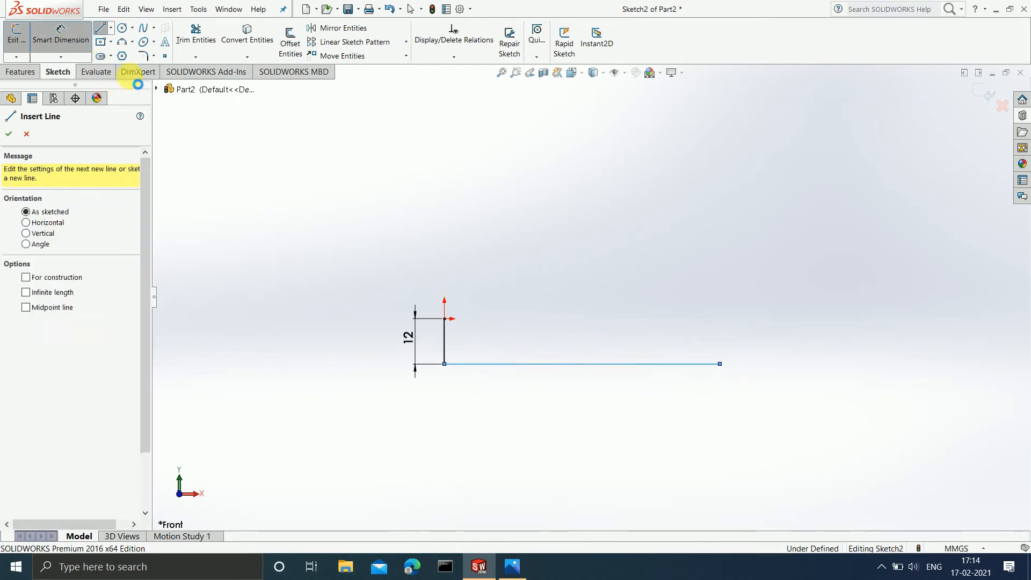
pyautogui.click(610, 365)
pyautogui.click(609, 417)
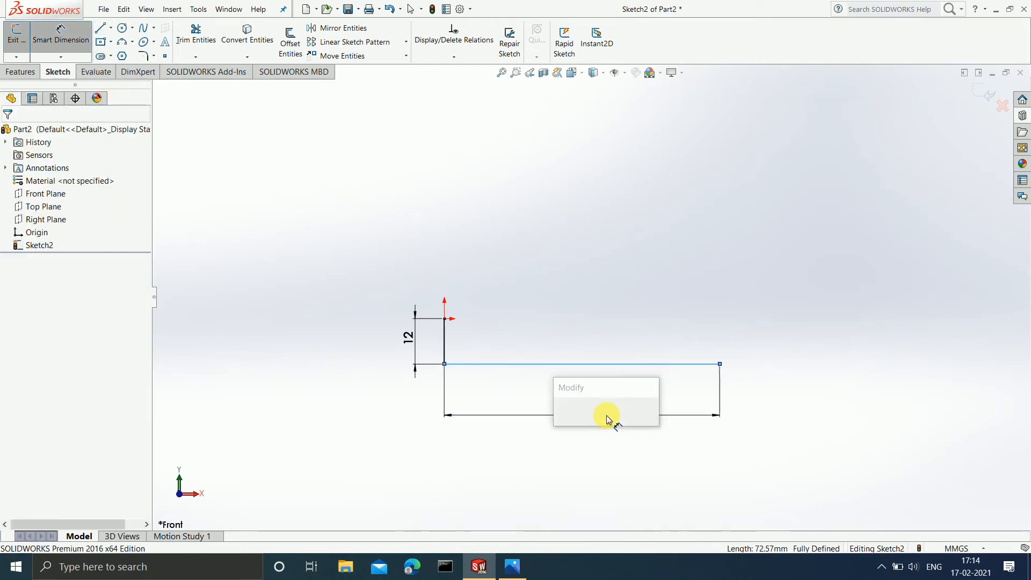
pyautogui.write('100')
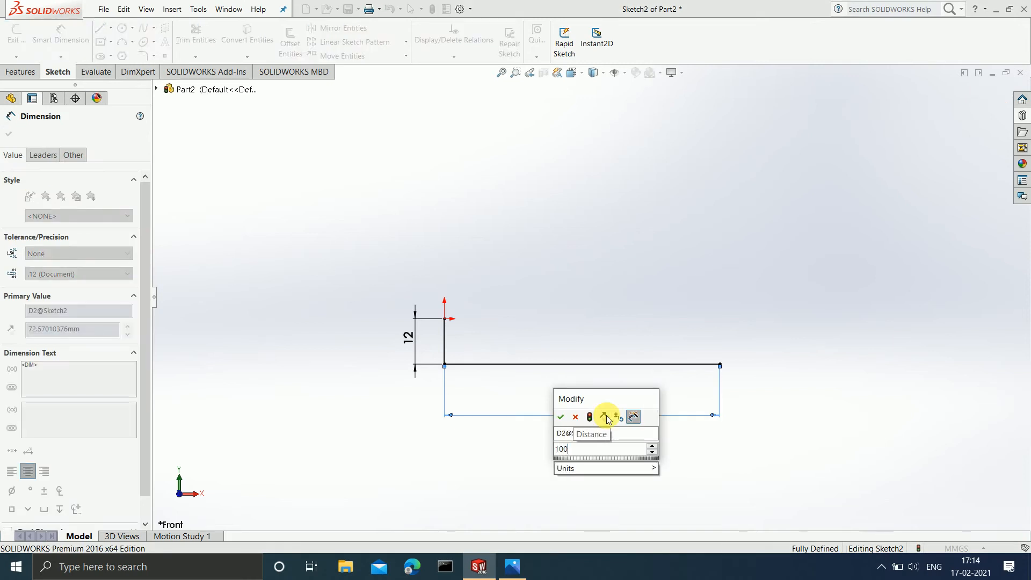
pyautogui.press('Return')
pyautogui.scroll(2, 831, 376)
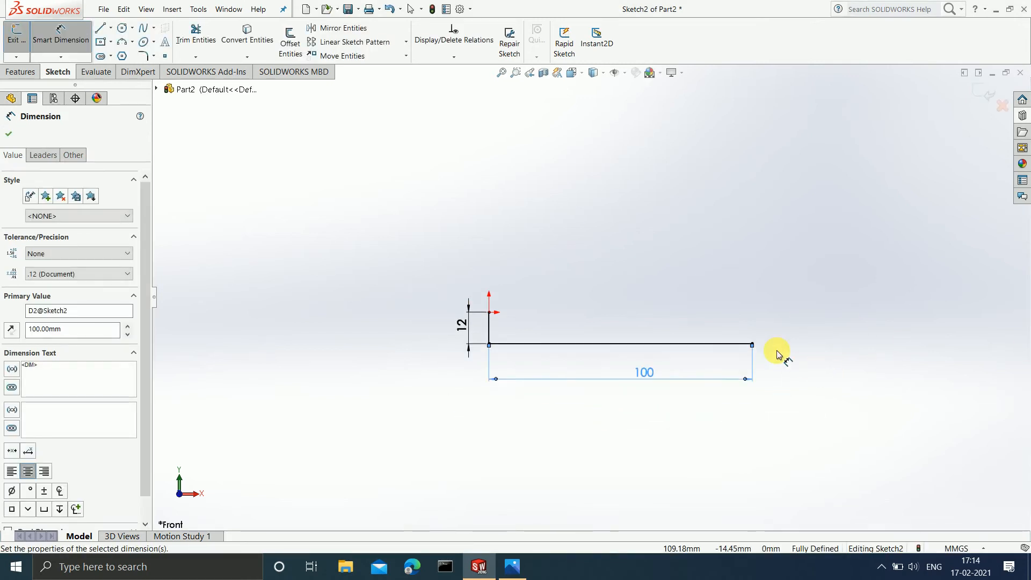
pyautogui.scroll(-3, 778, 352)
# - Switch to Photos, examine the shaft section following the 100 mm length in the dimensioned drawing, and return to SOLIDWORKS
pyautogui.click(512, 566)
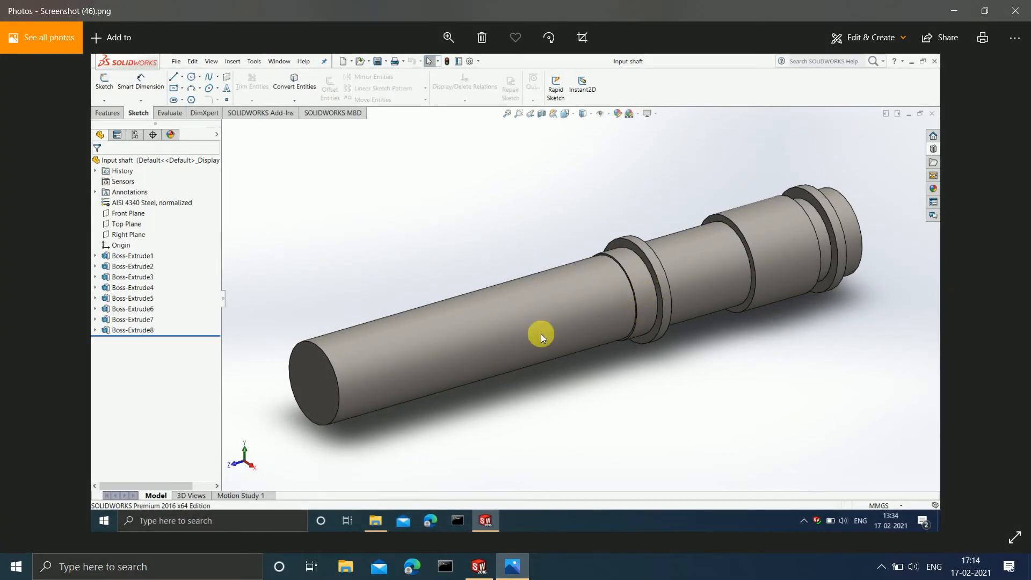
pyautogui.click(31, 293)
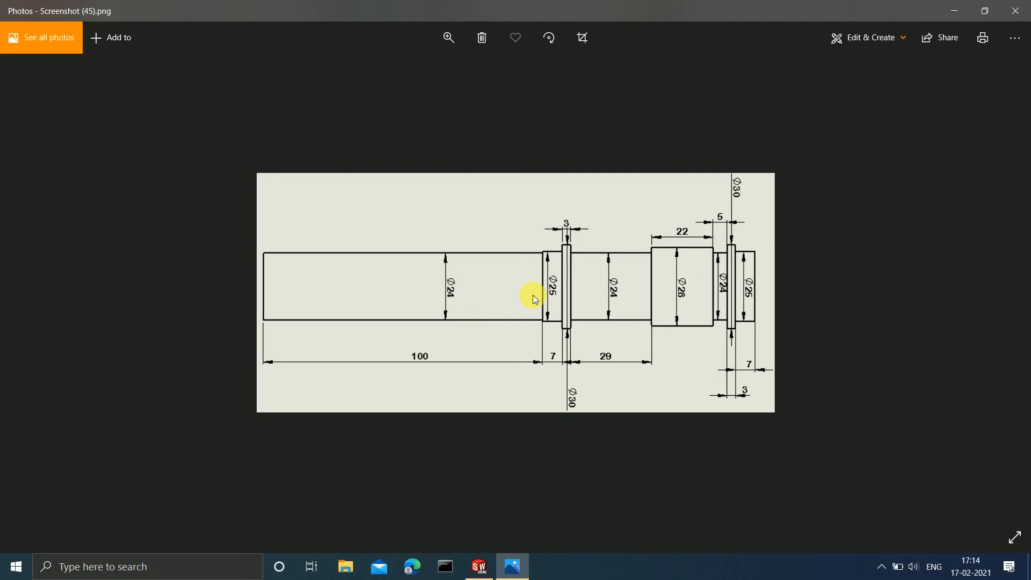
pyautogui.click(954, 10)
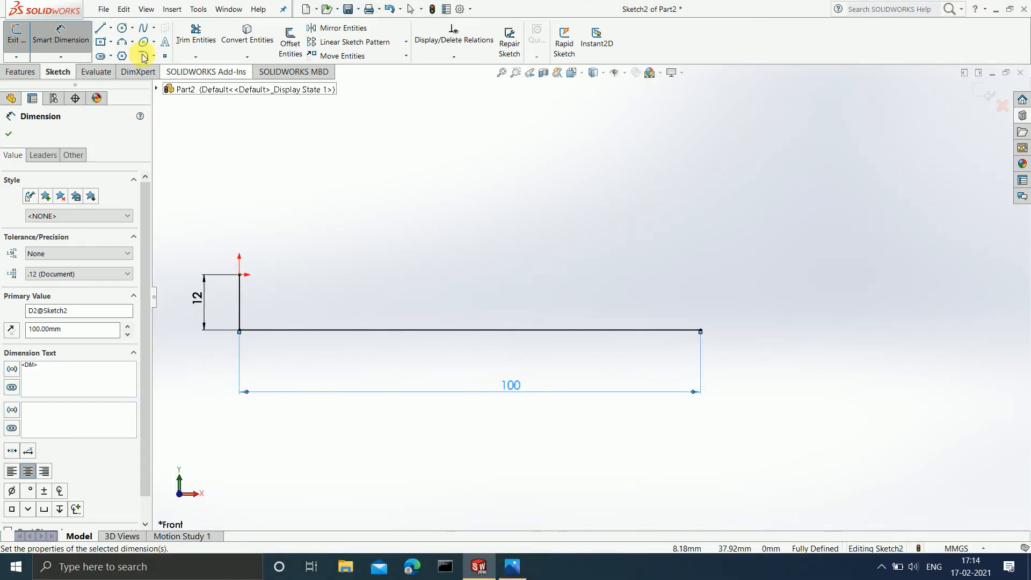
# - Sketch a vertical line about 2.6 mm long downward from the horizontal line's right end
pyautogui.click(104, 33)
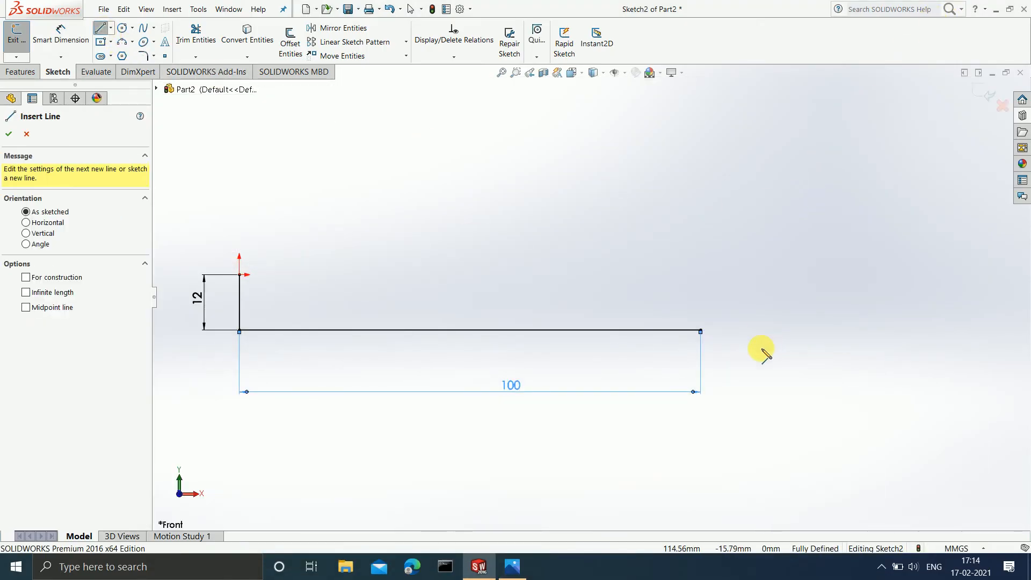
pyautogui.click(701, 331)
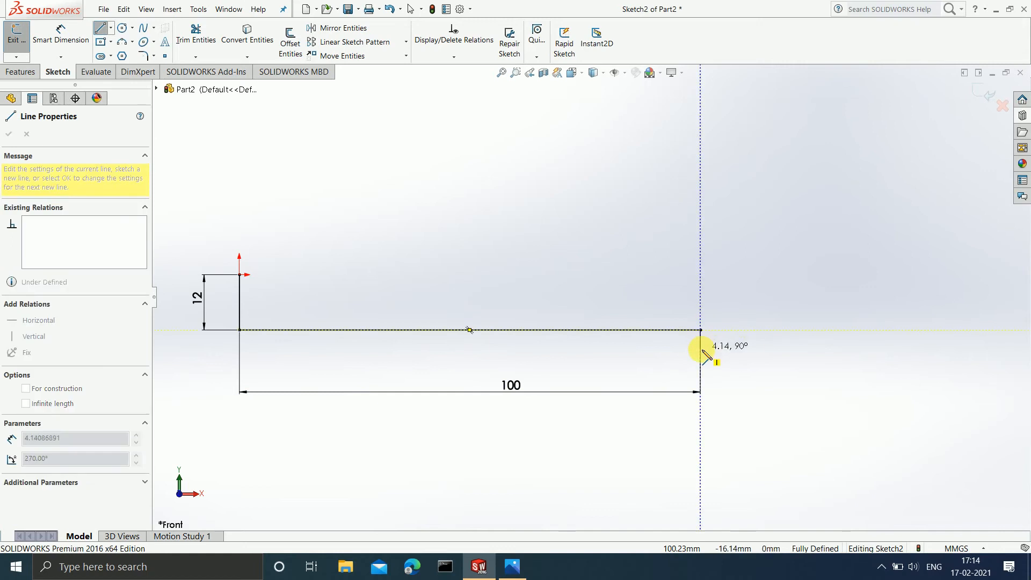
pyautogui.click(701, 341)
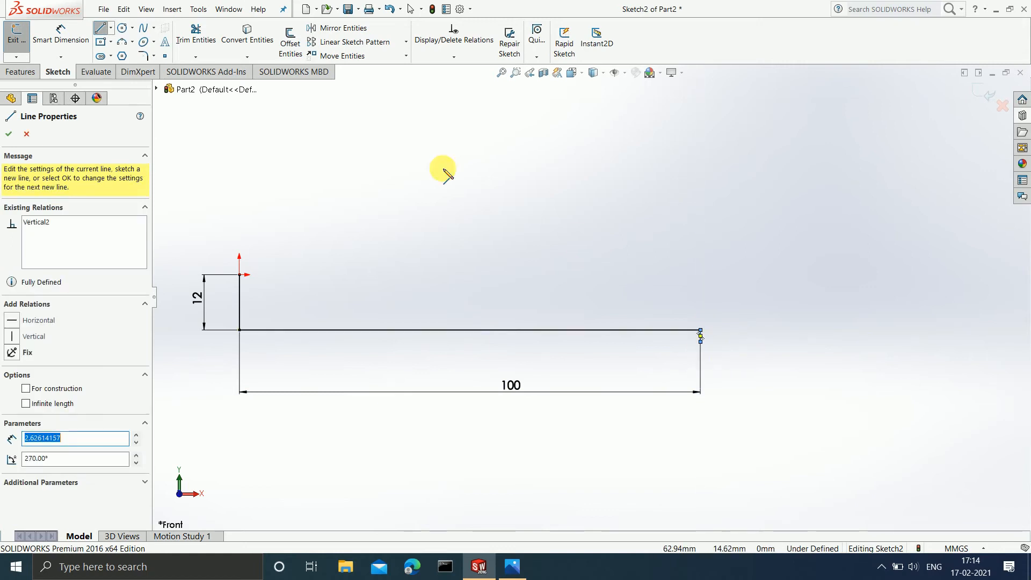
# - Dimension the short vertical line to 0.5 mm, and reposition the 100 mm dimension above the profile and the 0.5 mm dimension text below it
pyautogui.click(61, 35)
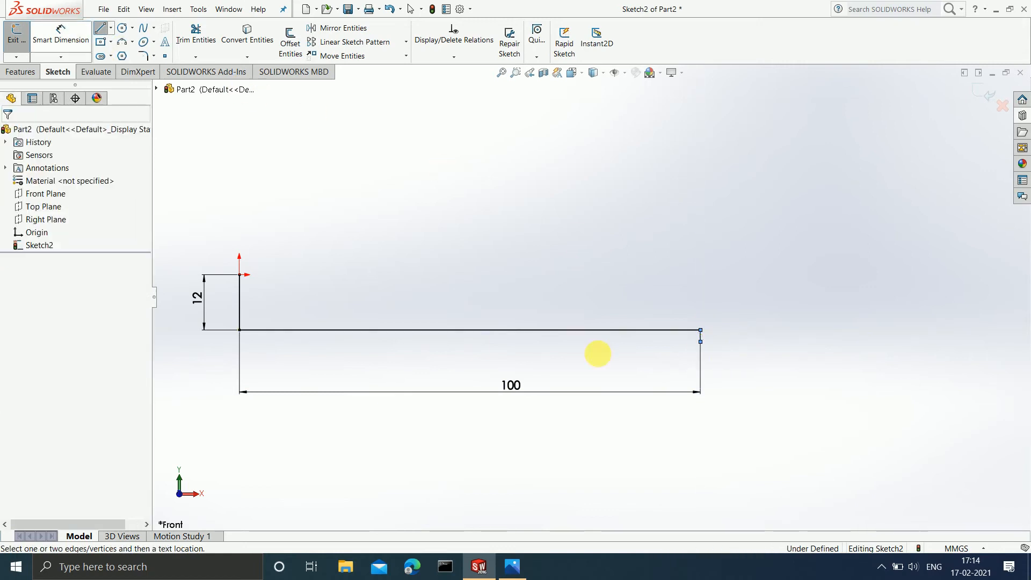
pyautogui.click(701, 336)
pyautogui.click(676, 340)
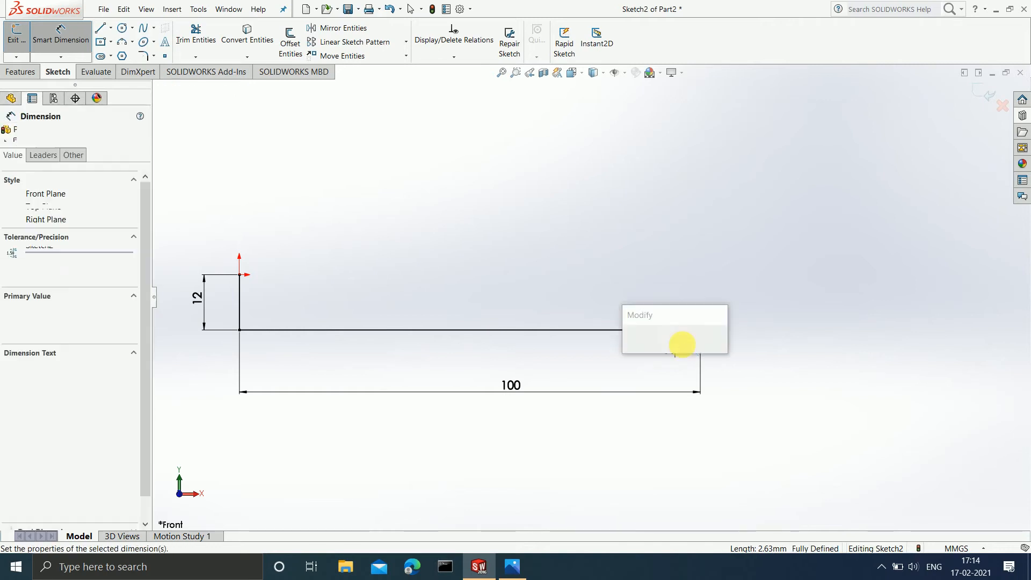
pyautogui.write('0.5')
pyautogui.press('Return')
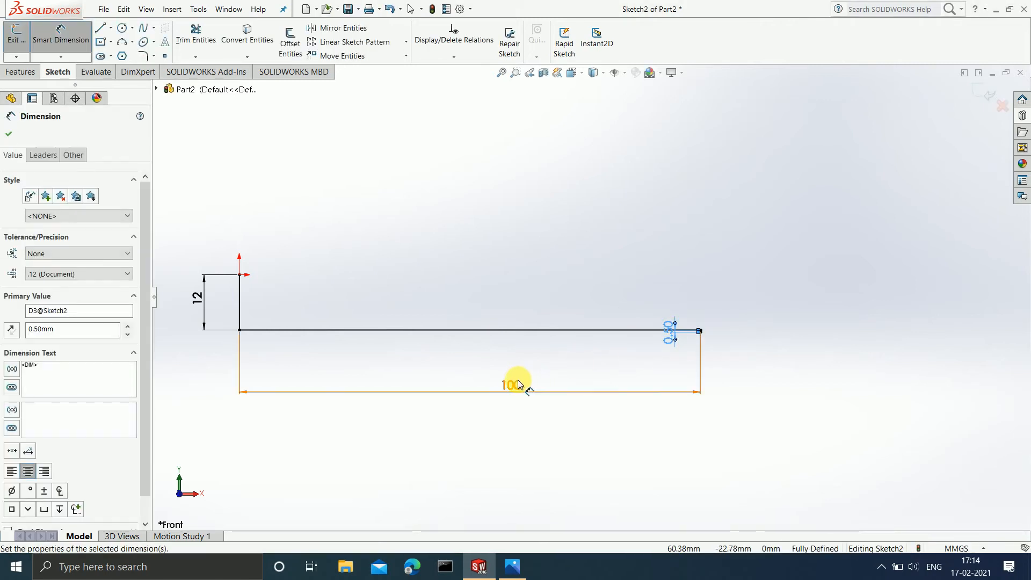
pyautogui.moveTo(517, 380)
pyautogui.mouseDown()
pyautogui.moveTo(524, 294)
pyautogui.moveTo(509, 172)
pyautogui.mouseUp()
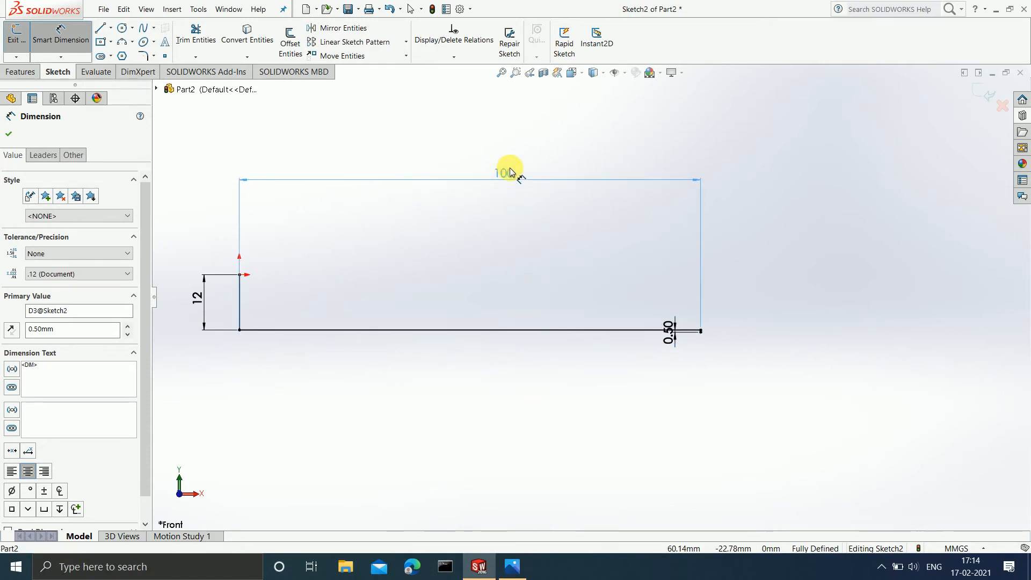
pyautogui.moveTo(677, 342); pyautogui.dragTo(659, 373)
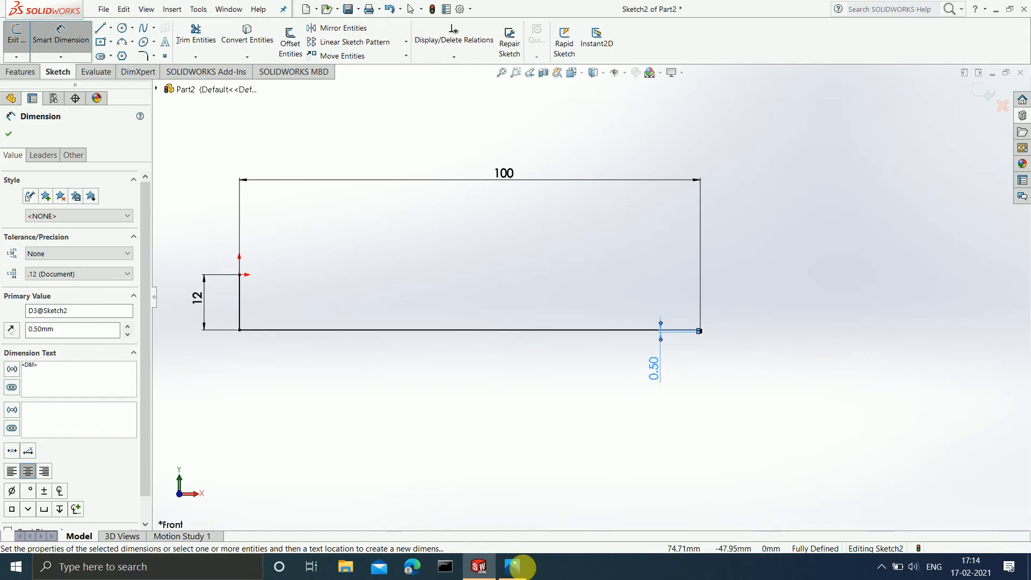
# - Check the drawing in Photos, return to SOLIDWORKS, and sketch a horizontal line about 5.93 mm long rightward from the 0.5 mm vertical line's lower end
pyautogui.click(514, 567)
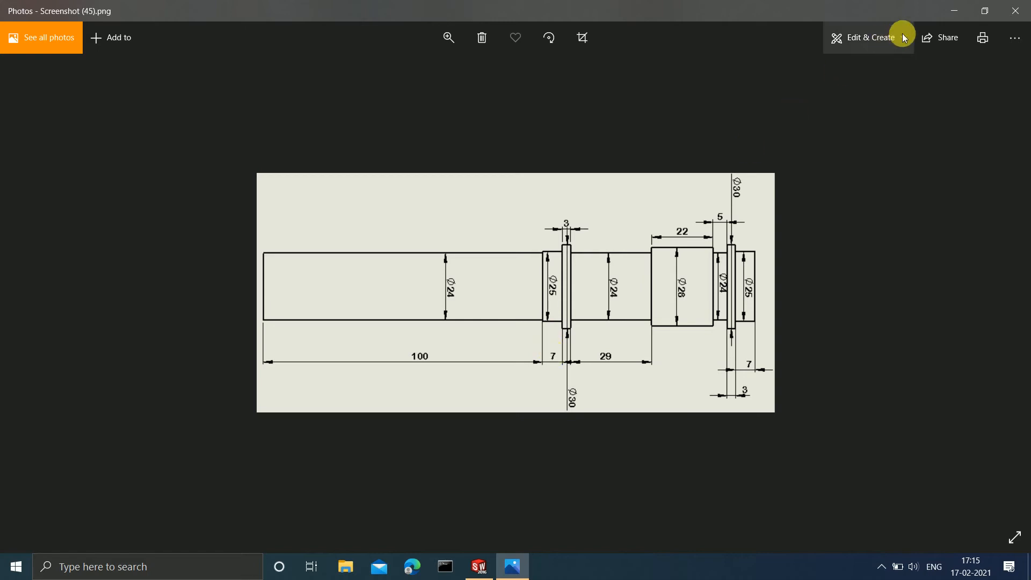
pyautogui.click(952, 11)
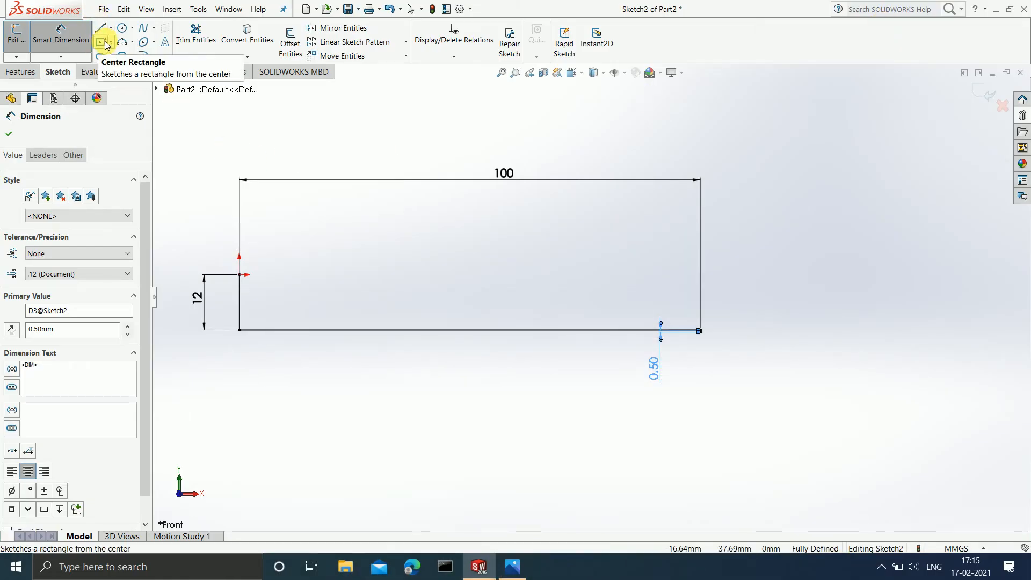
pyautogui.click(100, 27)
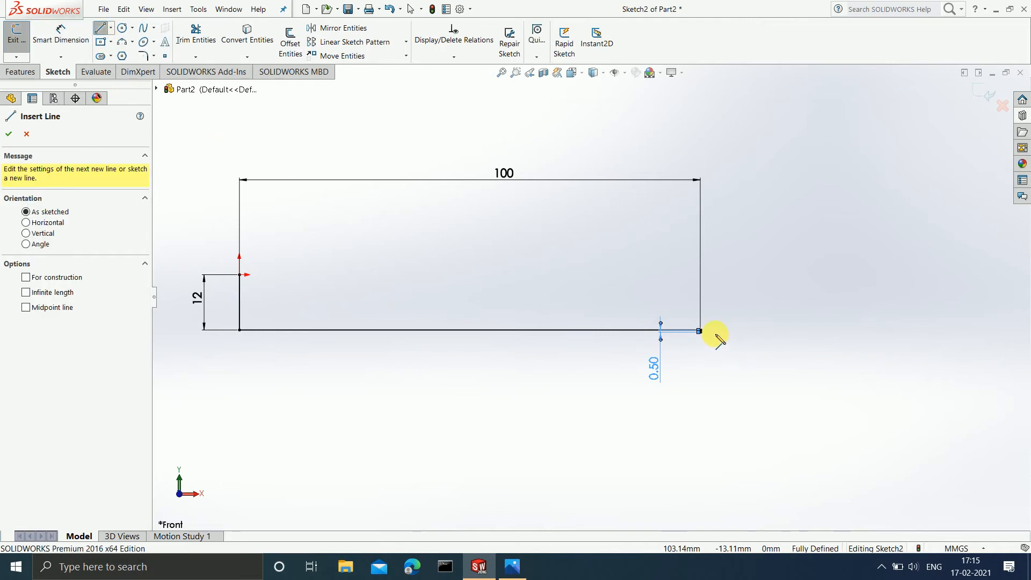
pyautogui.scroll(-3, 719, 338)
pyautogui.scroll(-2, 693, 334)
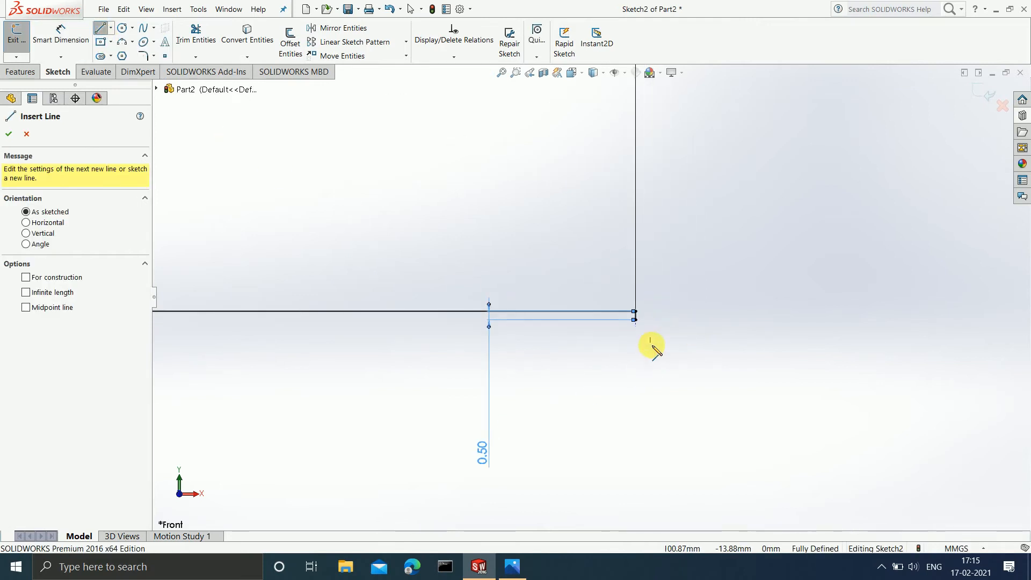
pyautogui.scroll(-1, 614, 298)
pyautogui.press('Escape')
pyautogui.moveTo(636, 320); pyautogui.dragTo(736, 320)
# - Dimension the new horizontal line to 7 mm, placing the dimension below it
pyautogui.click(59, 33)
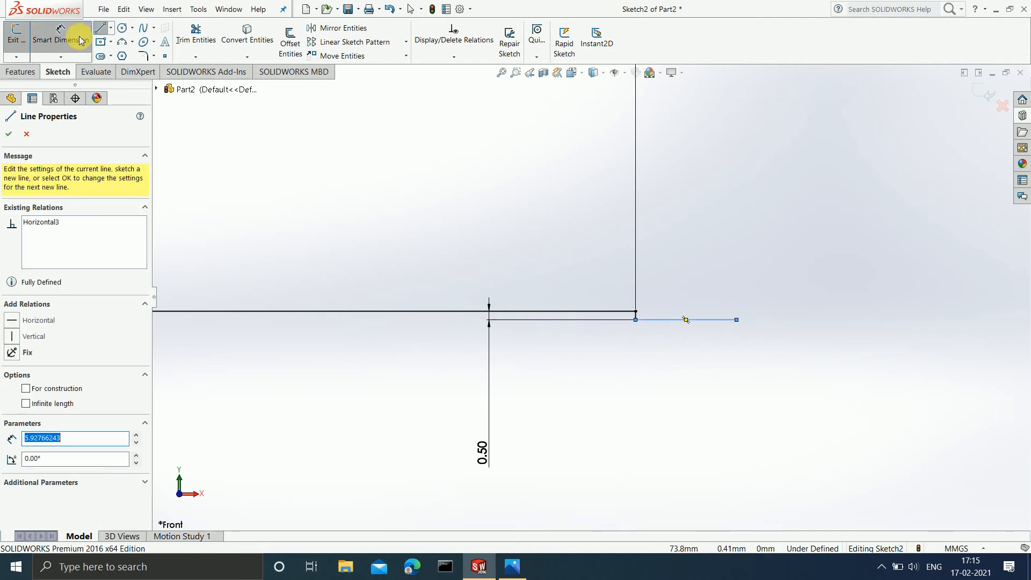
pyautogui.click(672, 321)
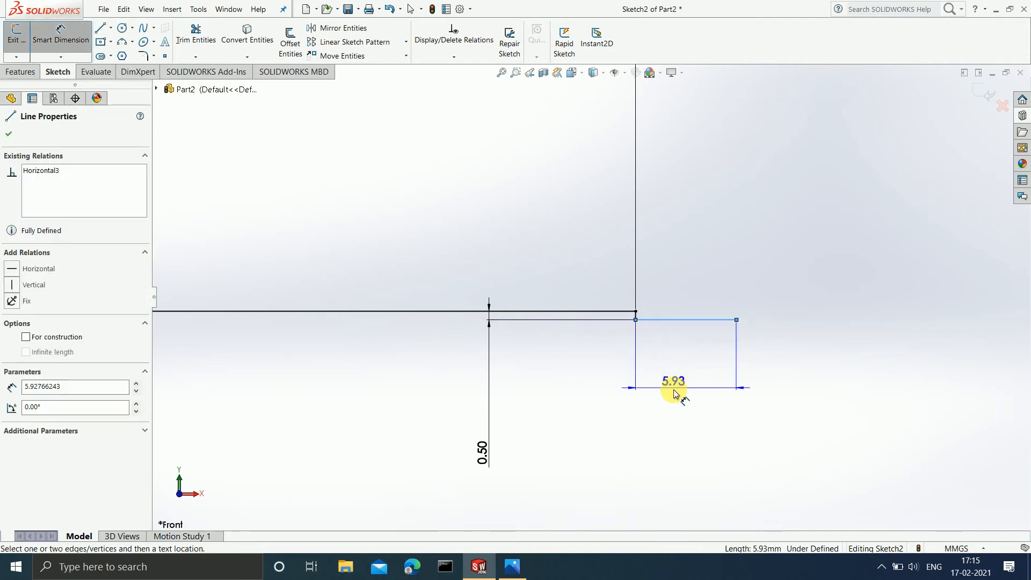
pyautogui.click(674, 392)
pyautogui.write('7')
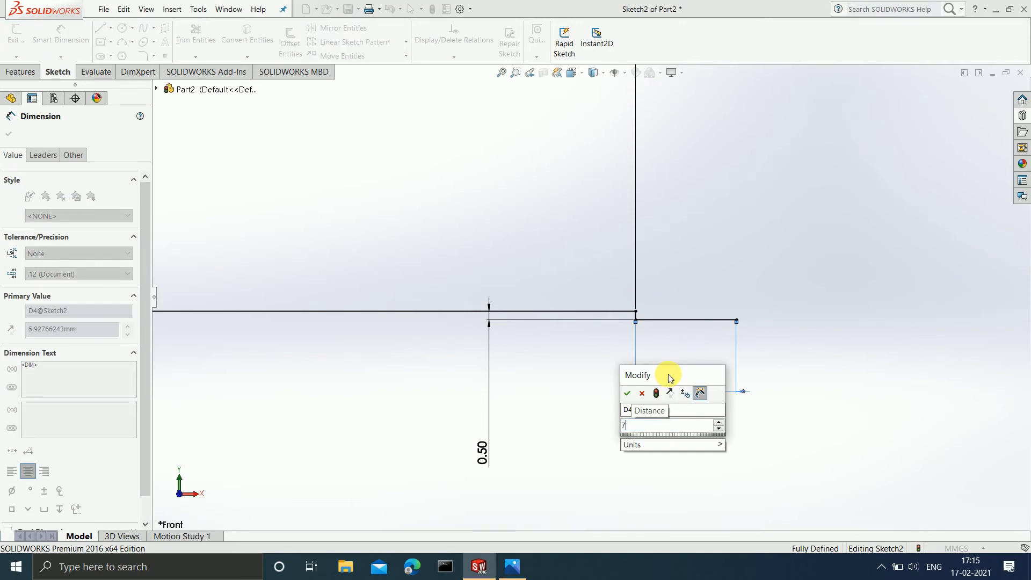
pyautogui.press('Return')
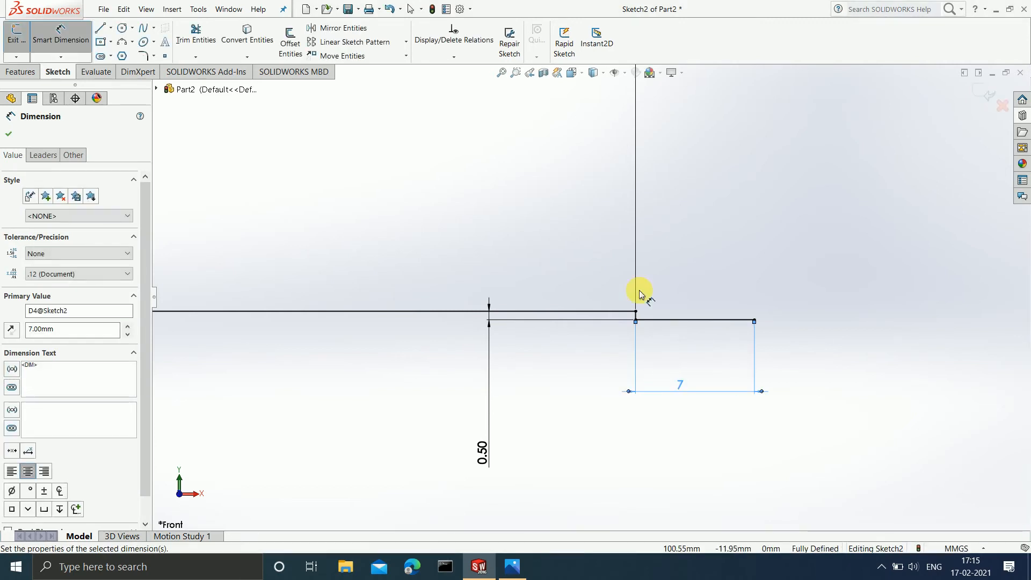
# - Switch to Photos, examine the collar after the 7 mm section in the drawing and the rendered shaft, and return to SOLIDWORKS
pyautogui.scroll(4, 395, 138)
pyautogui.scroll(3, 498, 246)
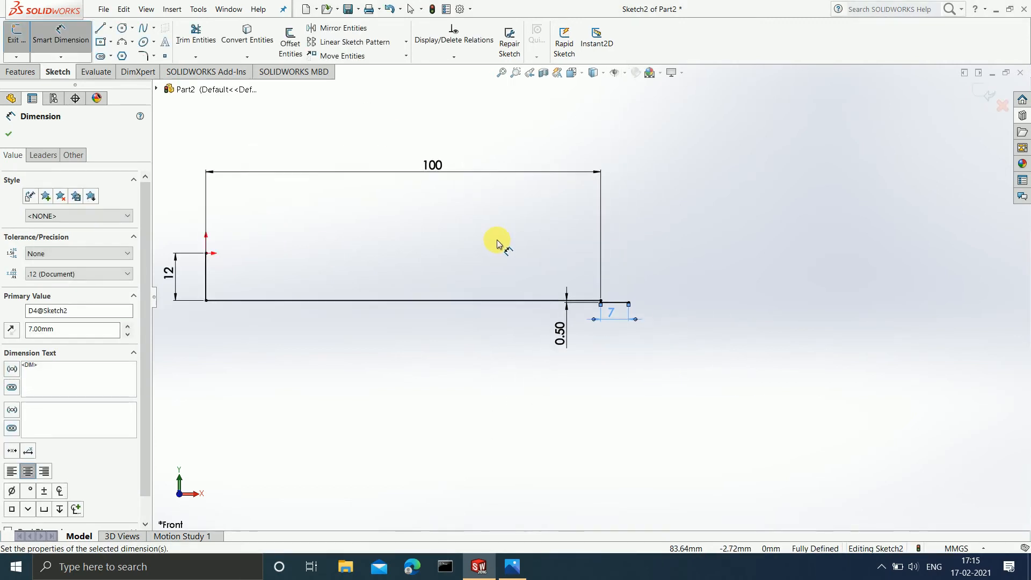
pyautogui.scroll(-2, 513, 246)
pyautogui.scroll(-2, 738, 442)
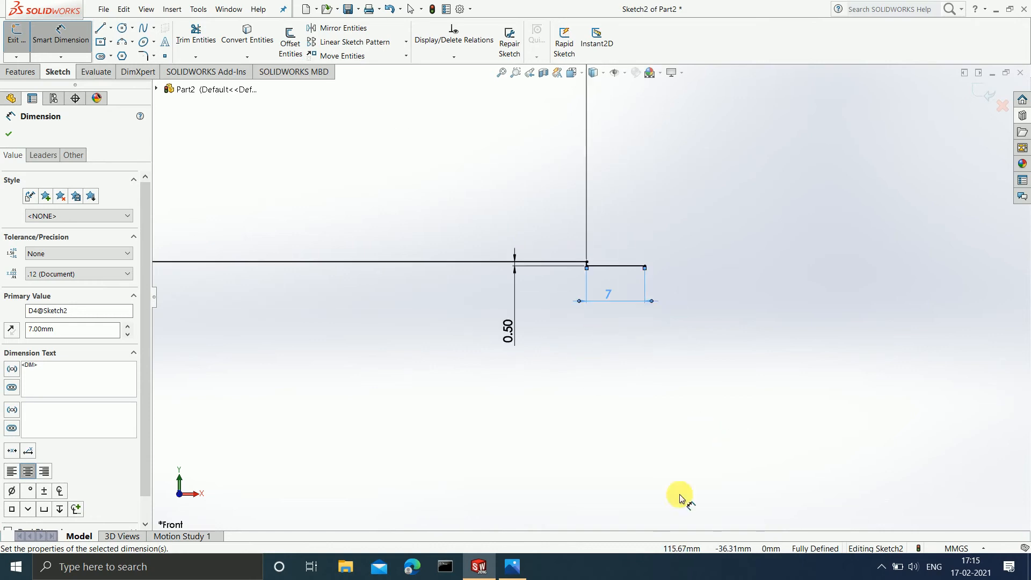
pyautogui.click(509, 574)
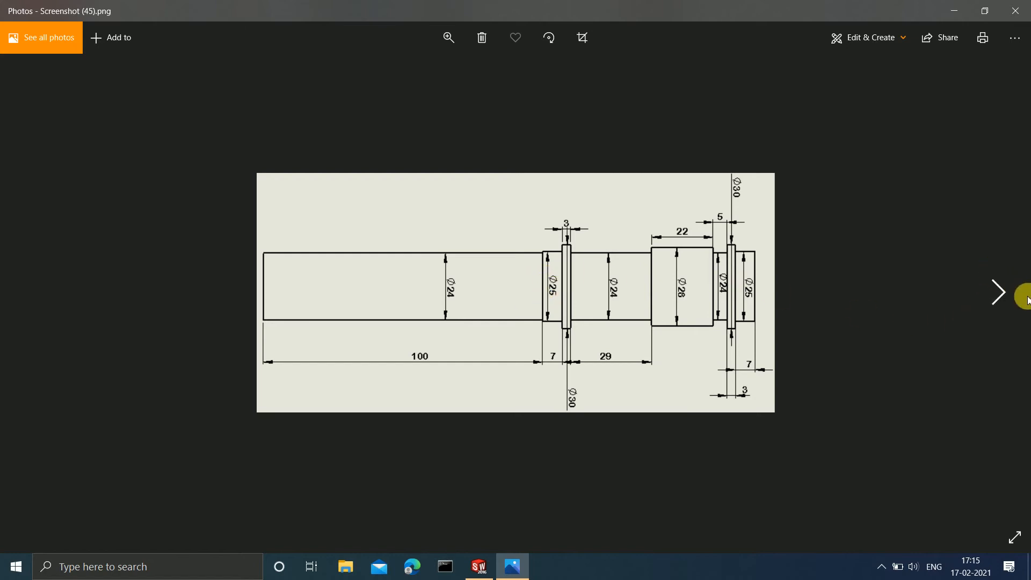
pyautogui.click(993, 299)
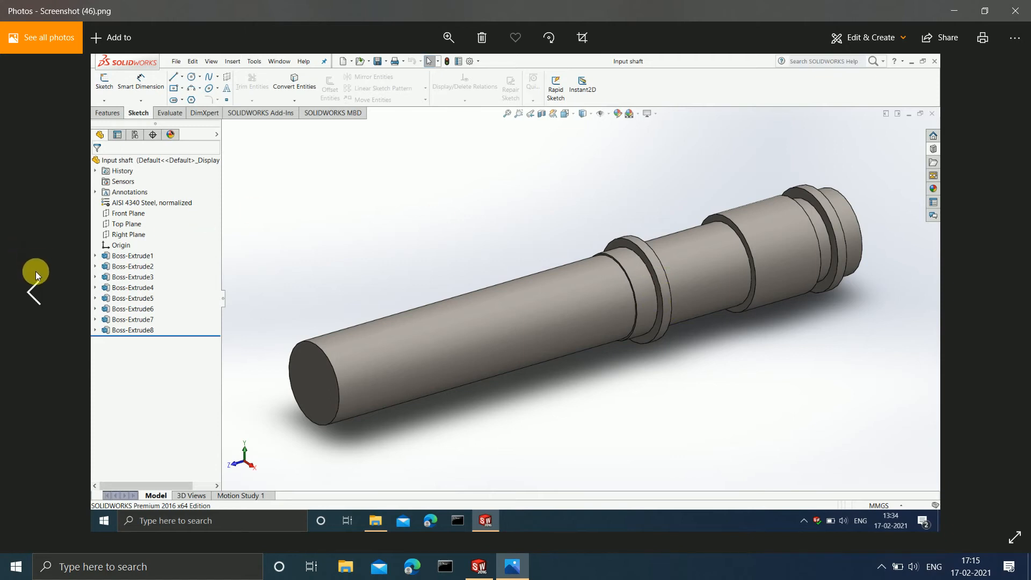
pyautogui.click(36, 279)
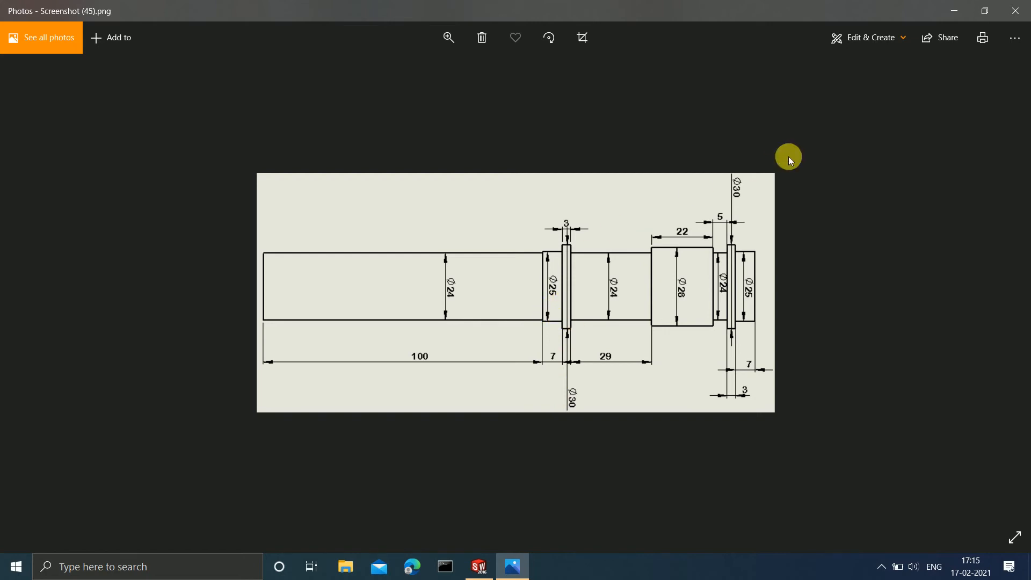
pyautogui.click(955, 11)
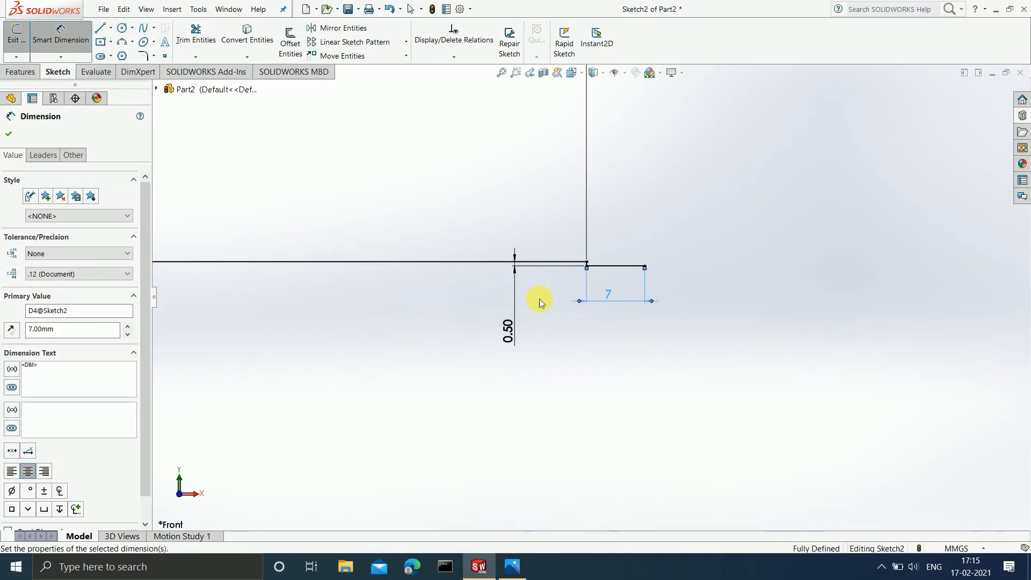
# - Sketch a vertical line about 3.62 mm long downward from the right end of the 7 mm line
pyautogui.scroll(2, 627, 276)
pyautogui.scroll(-2, 629, 284)
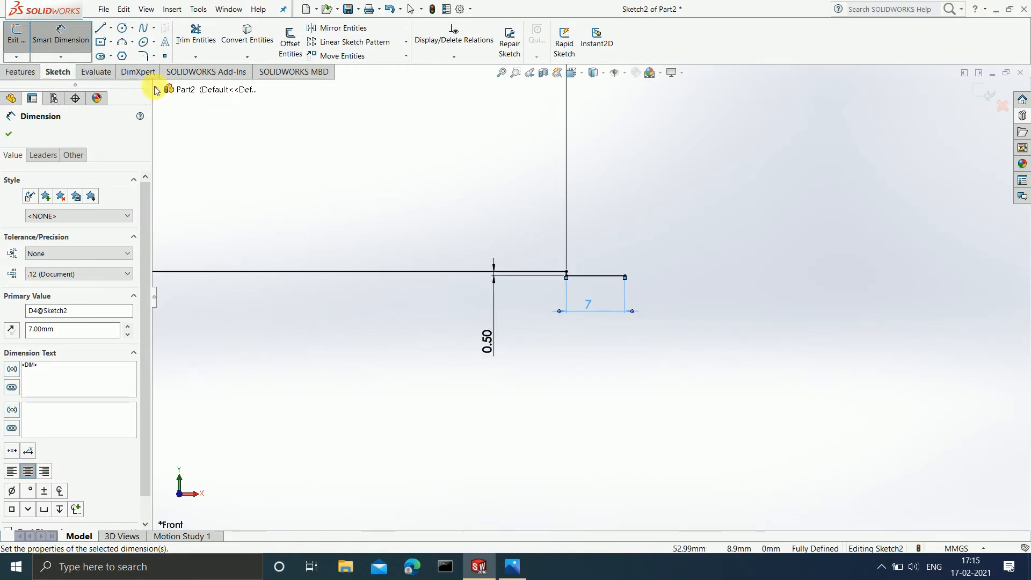
pyautogui.click(100, 28)
pyautogui.click(625, 277)
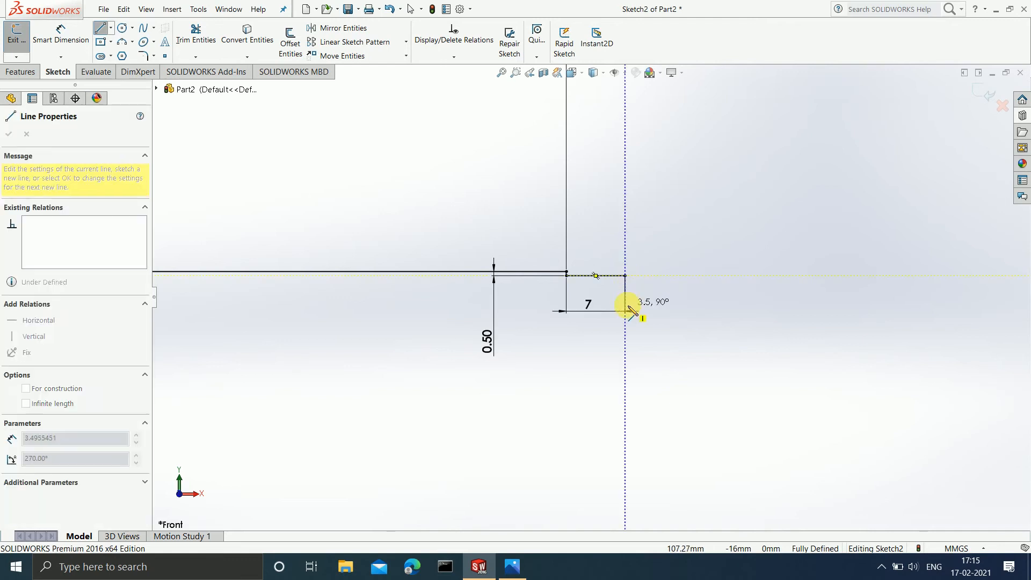
pyautogui.click(626, 307)
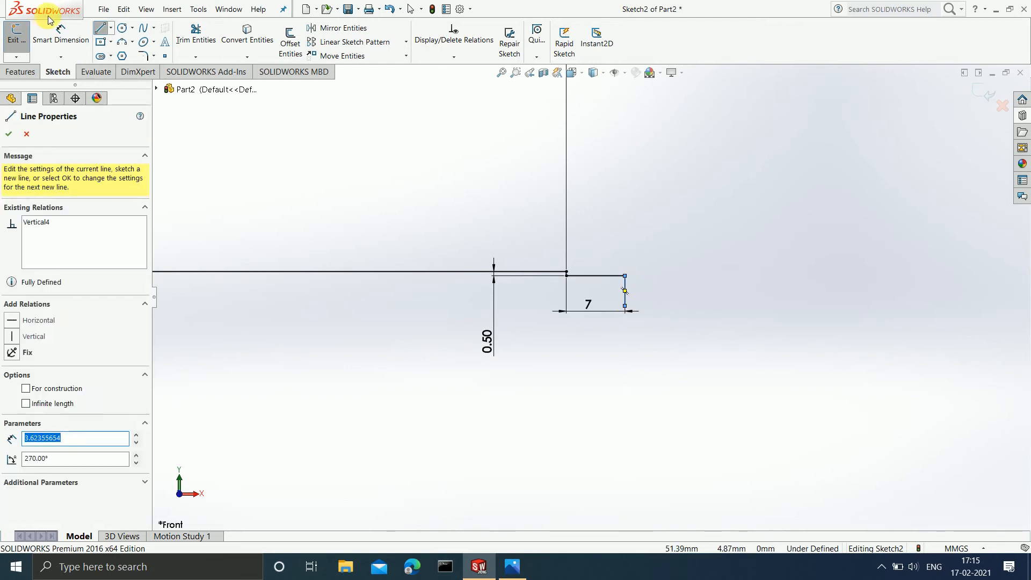
# - Dimension the collar's vertical line to 2.5 mm
pyautogui.click(61, 33)
pyautogui.click(625, 293)
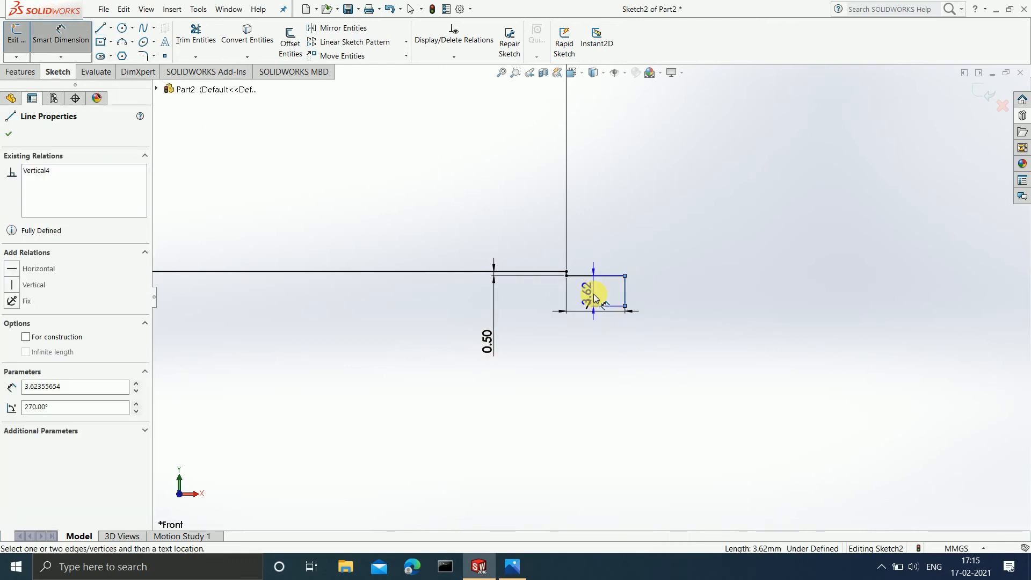
pyautogui.click(597, 298)
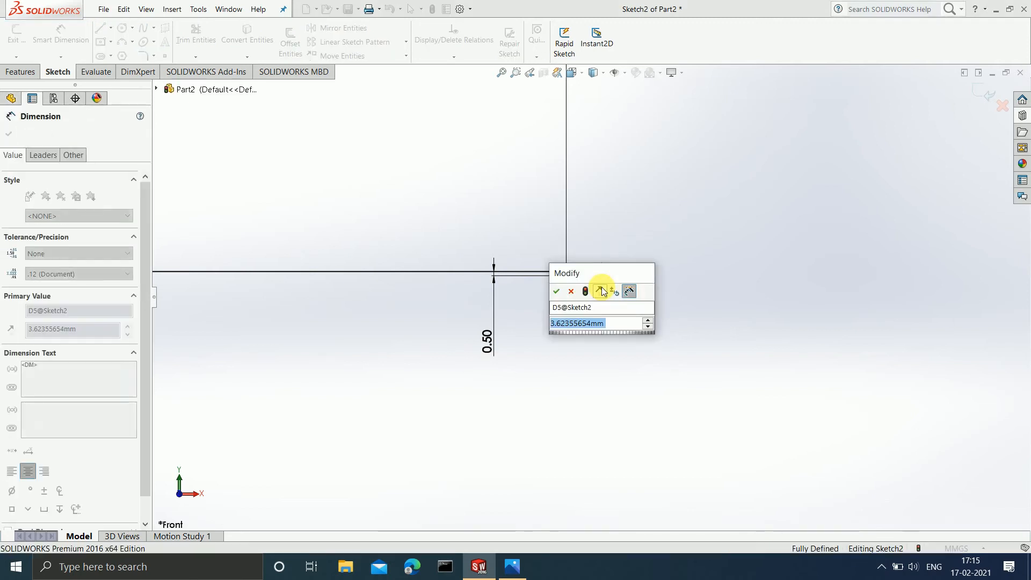
pyautogui.write('3.5')
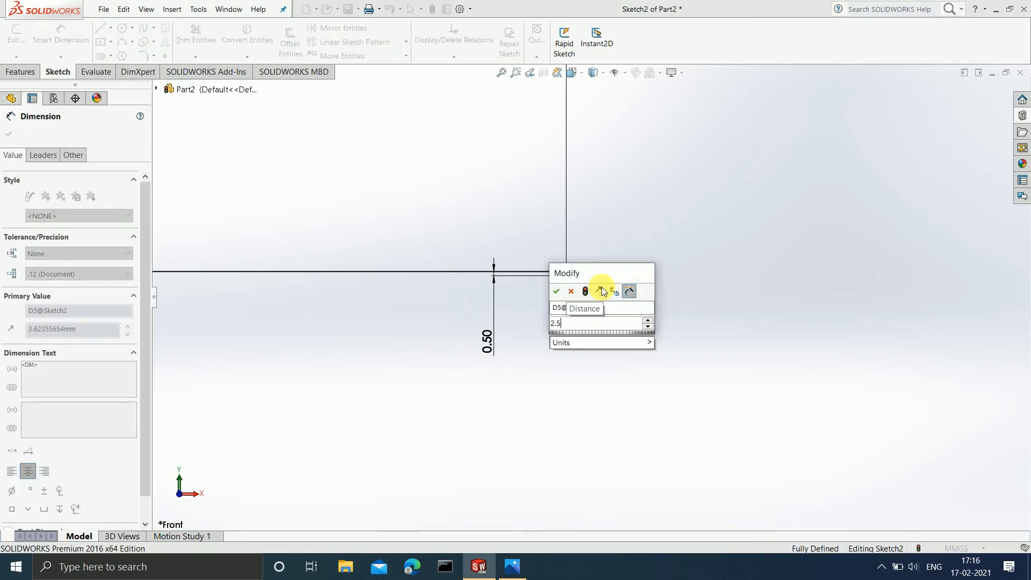
pyautogui.press('Return')
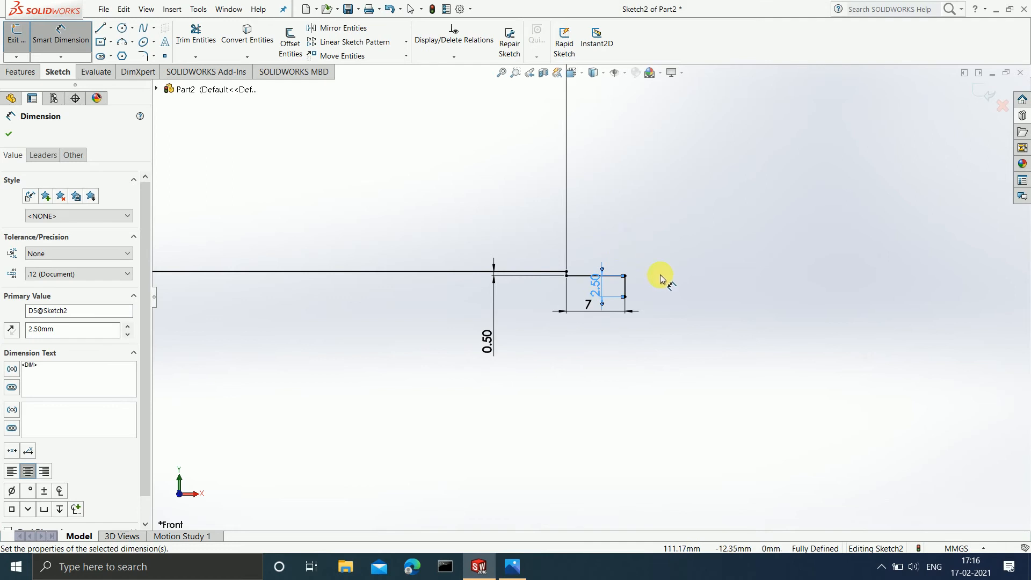
# - Check the collar width in Photos, return to SOLIDWORKS, and sketch a horizontal line about 1.98 mm long rightward from the 2.5 mm line's lower end
pyautogui.scroll(-3, 610, 276)
pyautogui.scroll(2, 598, 337)
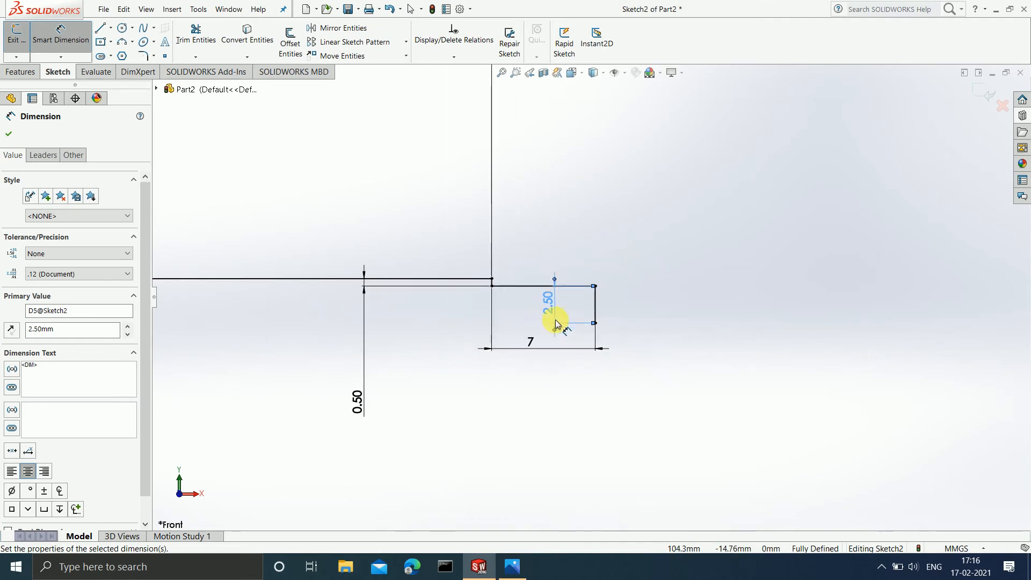
pyautogui.click(513, 569)
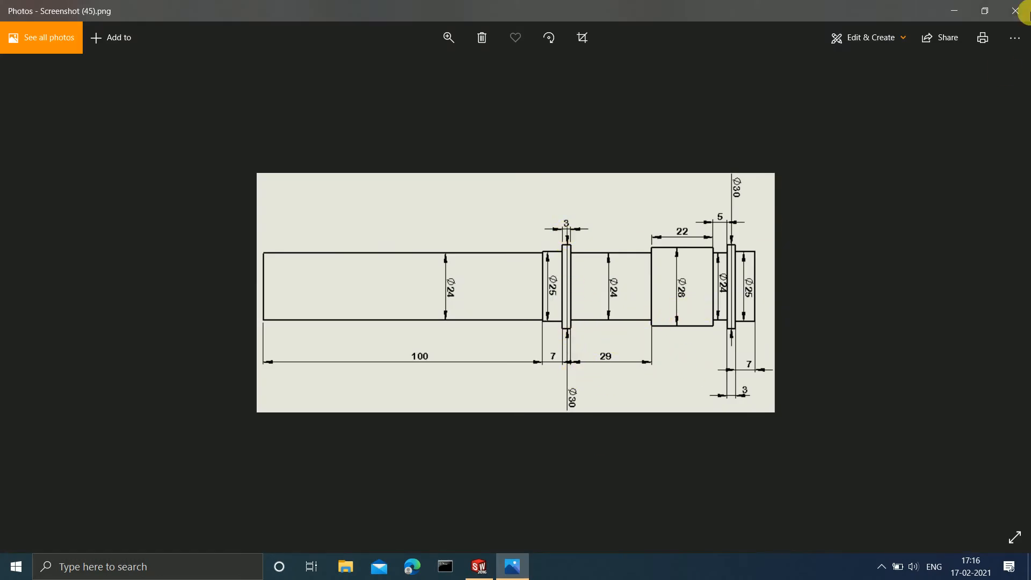
pyautogui.click(954, 11)
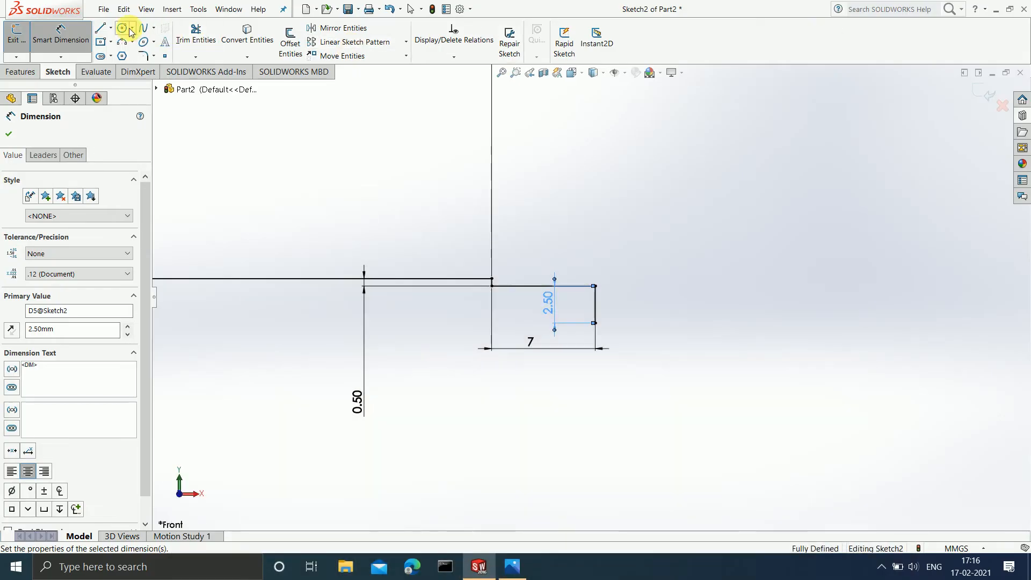
pyautogui.click(100, 28)
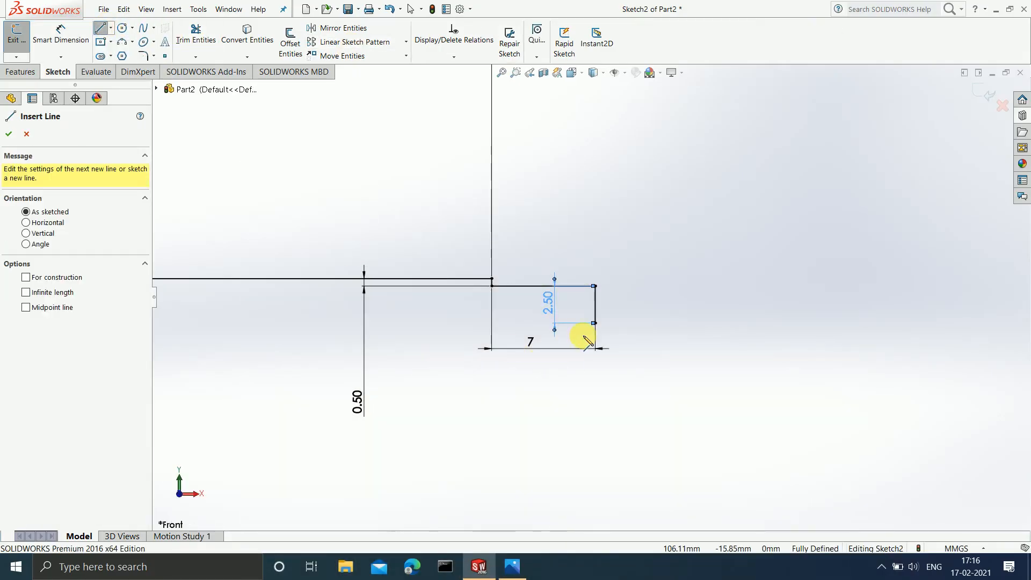
pyautogui.moveTo(596, 323); pyautogui.dragTo(624, 323)
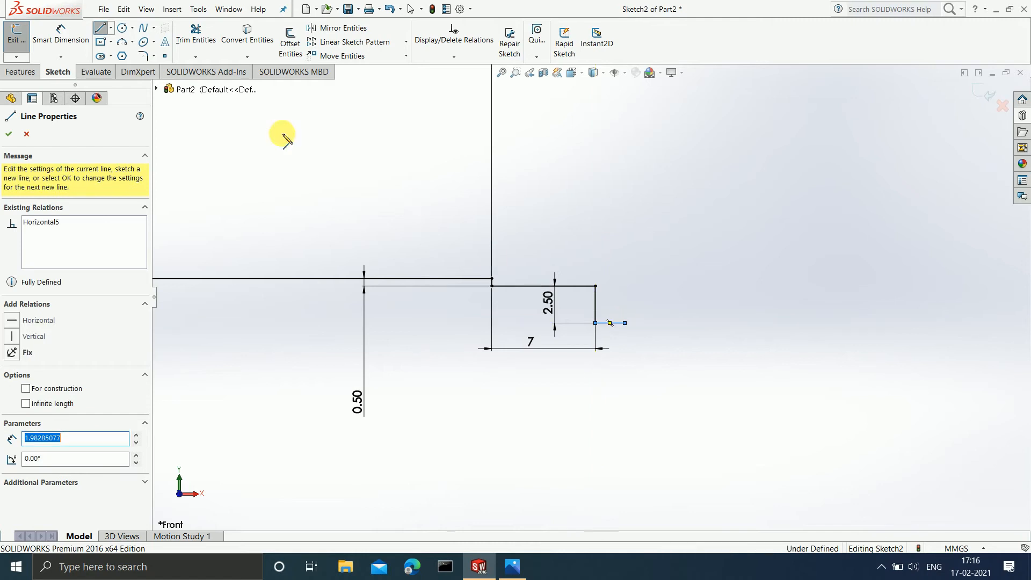
# - Dimension the collar's horizontal line to 3 mm, placing the dimension below it
pyautogui.click(59, 34)
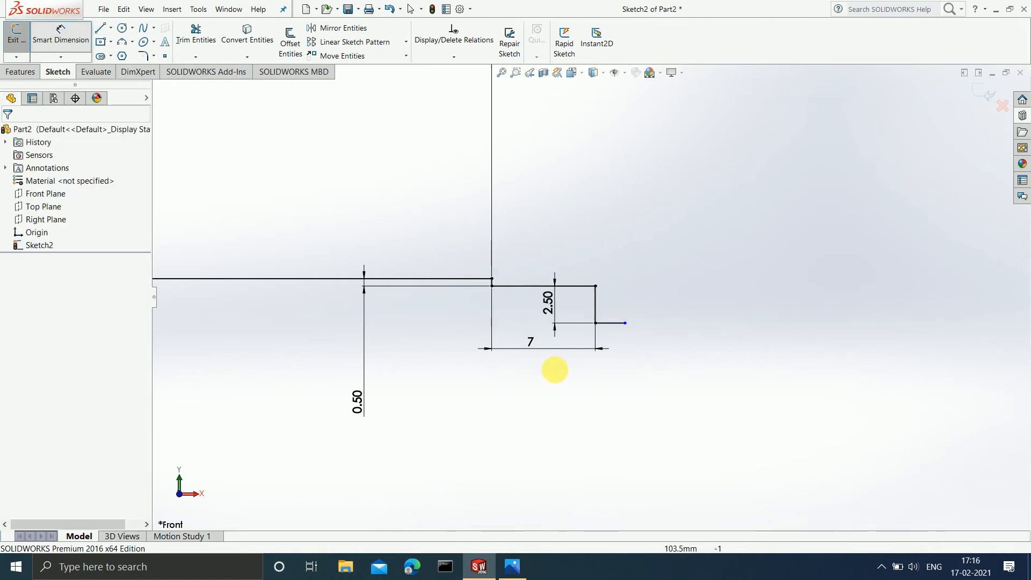
pyautogui.click(616, 324)
pyautogui.click(608, 385)
pyautogui.write('3')
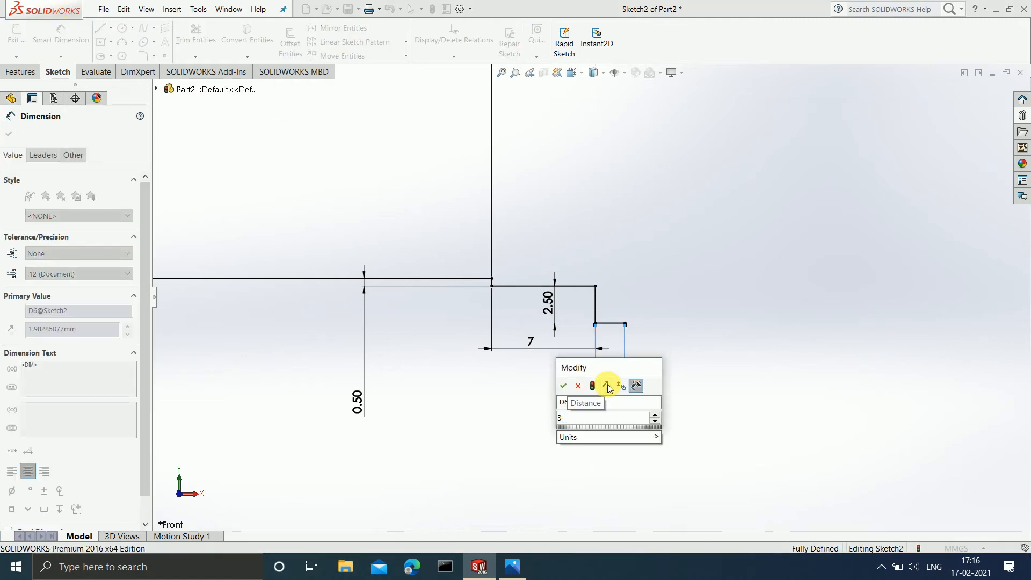
pyautogui.press('Return')
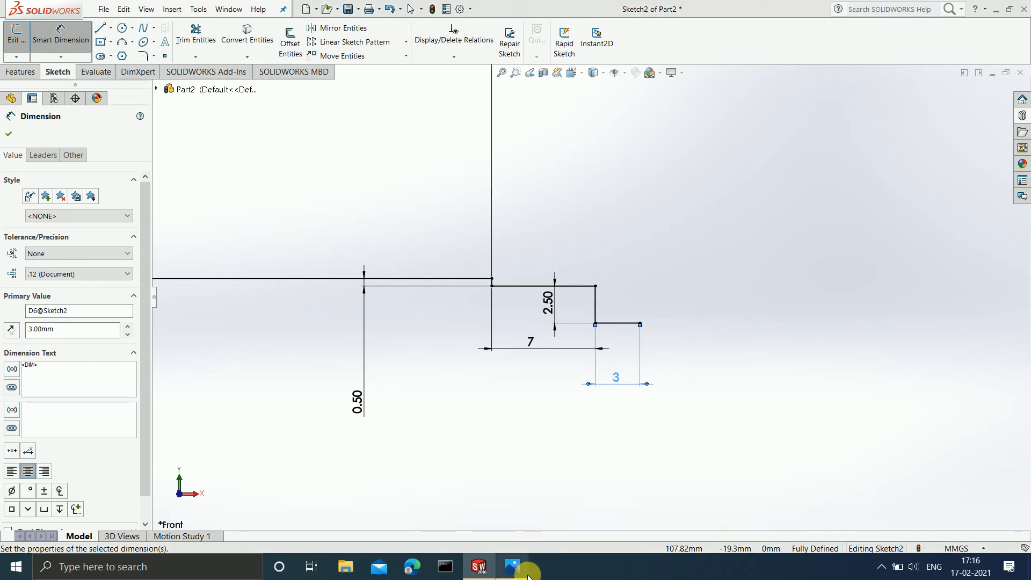
# - Switch to Photos, examine the shaft section following the 3 mm collar in the rendering and enlarged drawing, and return to SOLIDWORKS
pyautogui.click(528, 575)
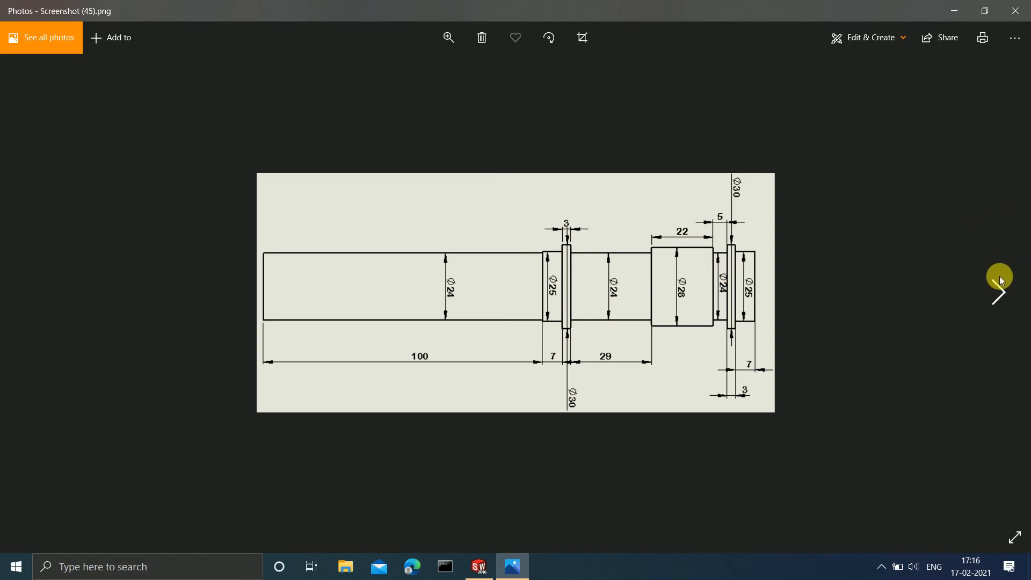
pyautogui.click(1001, 283)
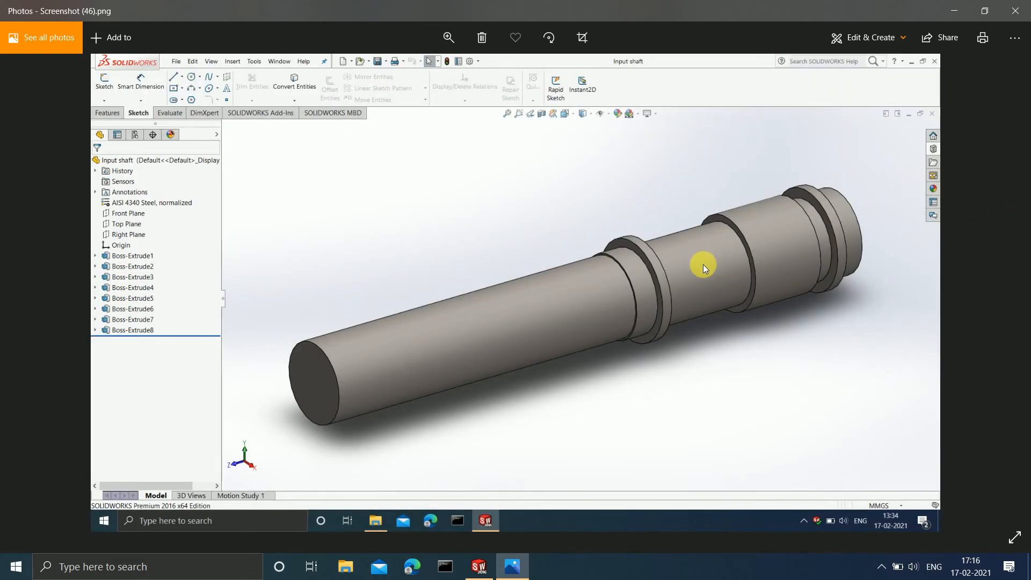
pyautogui.click(31, 287)
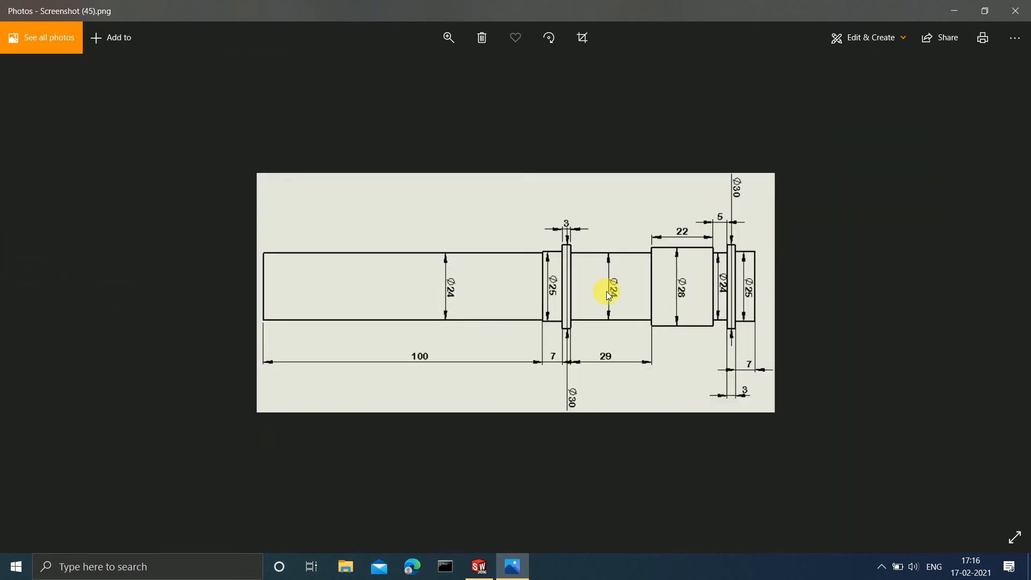
pyautogui.scroll(2, 607, 291)
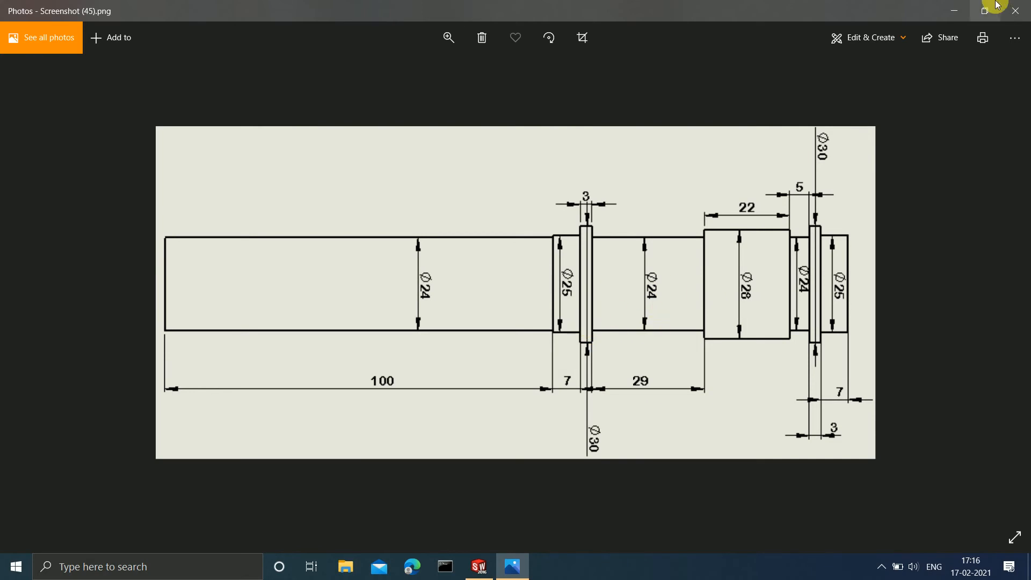
pyautogui.click(954, 10)
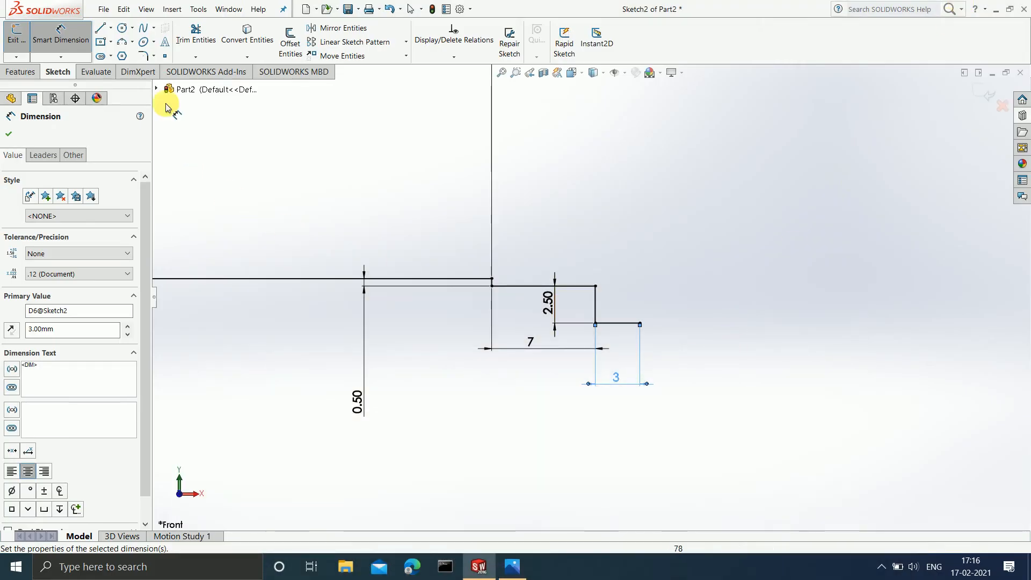
# - Sketch a vertical line upward from the free end of the collar's 3 mm horizontal line and dimension it to 3 mm
pyautogui.click(102, 30)
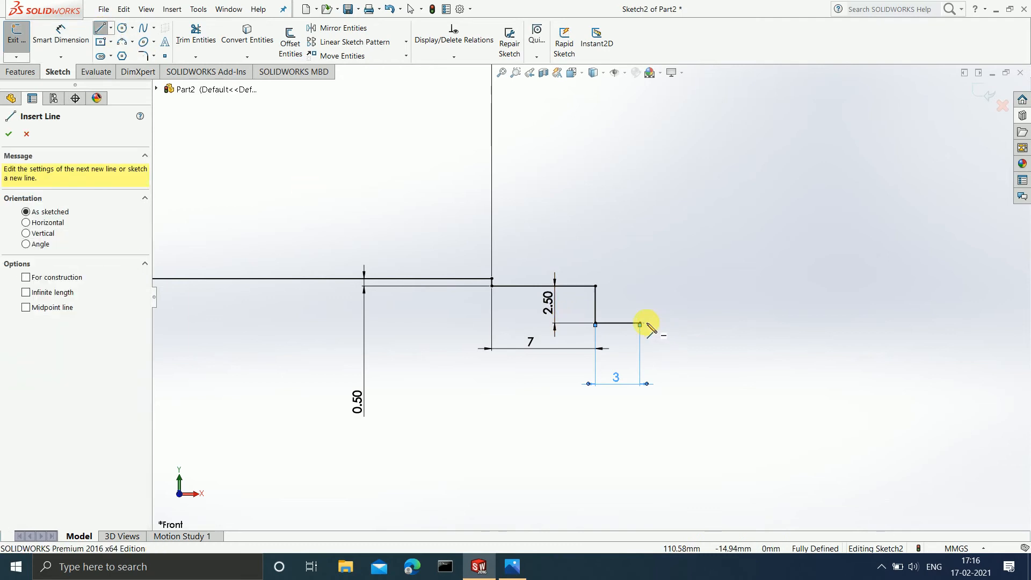
pyautogui.moveTo(640, 325); pyautogui.dragTo(640, 273)
pyautogui.click(60, 35)
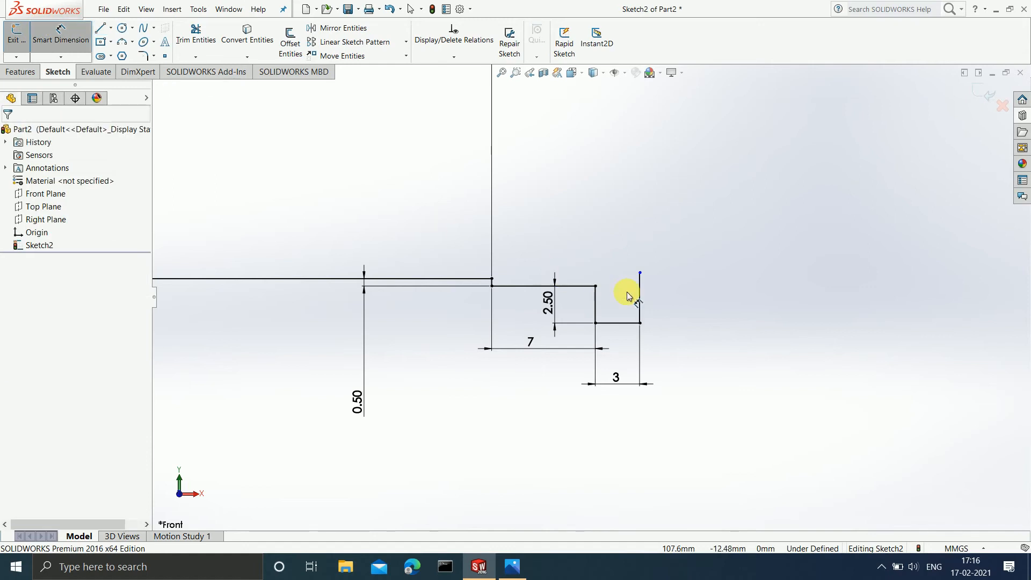
pyautogui.click(640, 299)
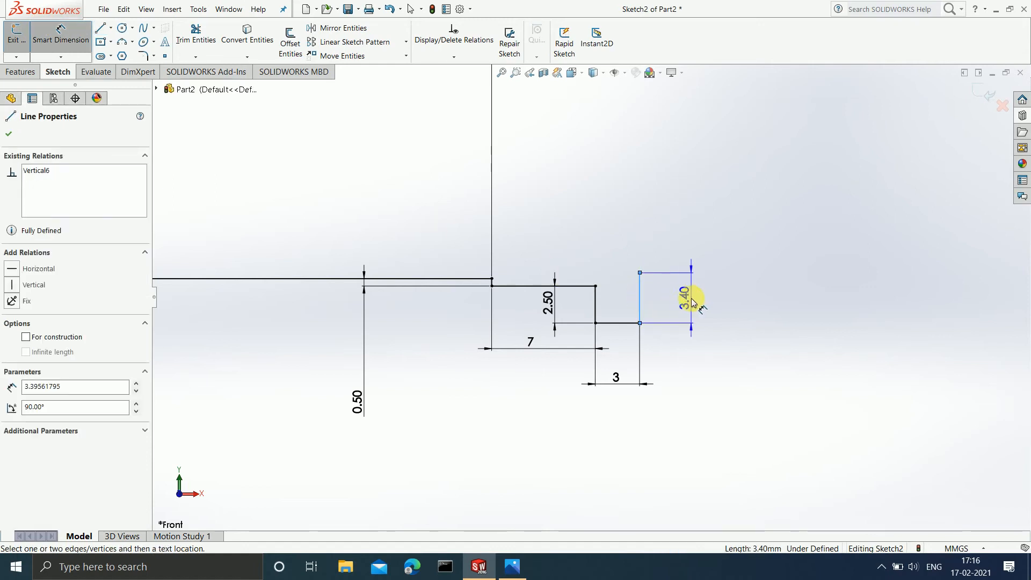
pyautogui.click(693, 295)
pyautogui.write('3')
pyautogui.press('Return')
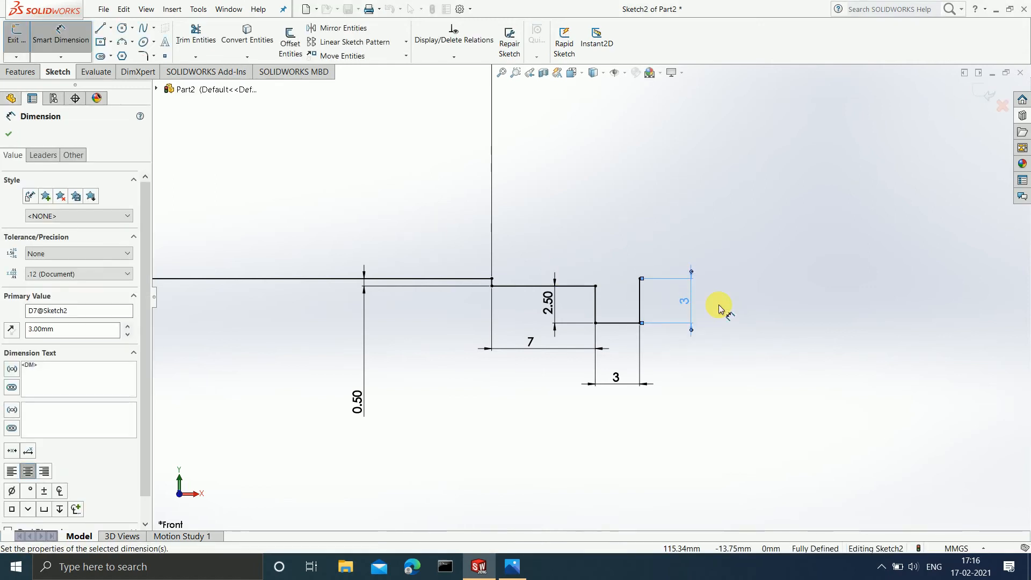
# - Check the next section in Photos, return to SOLIDWORKS, and sketch a horizontal line about 11.54 mm long rightward from the 3 mm vertical line's upper end
pyautogui.click(522, 566)
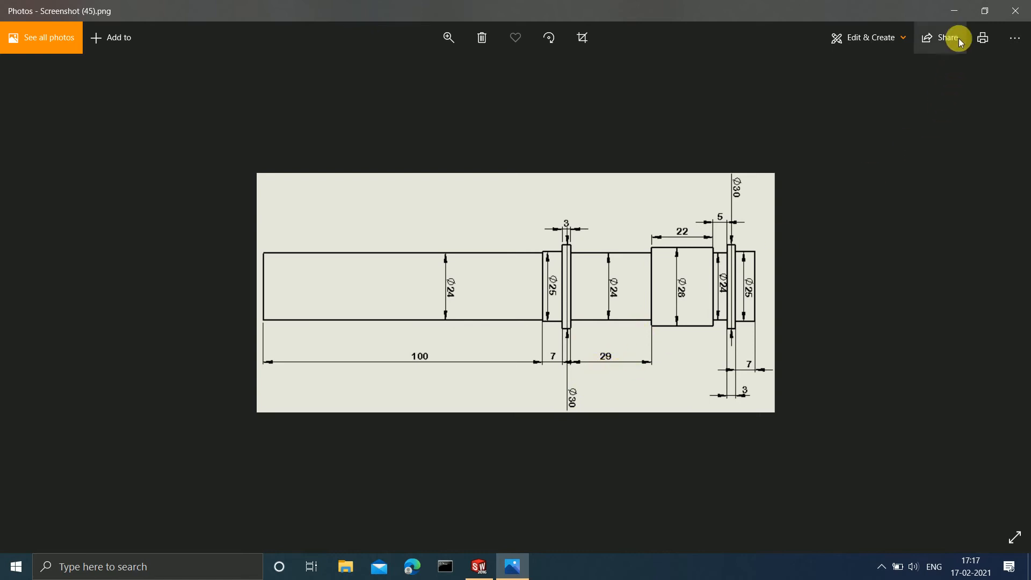
pyautogui.click(954, 10)
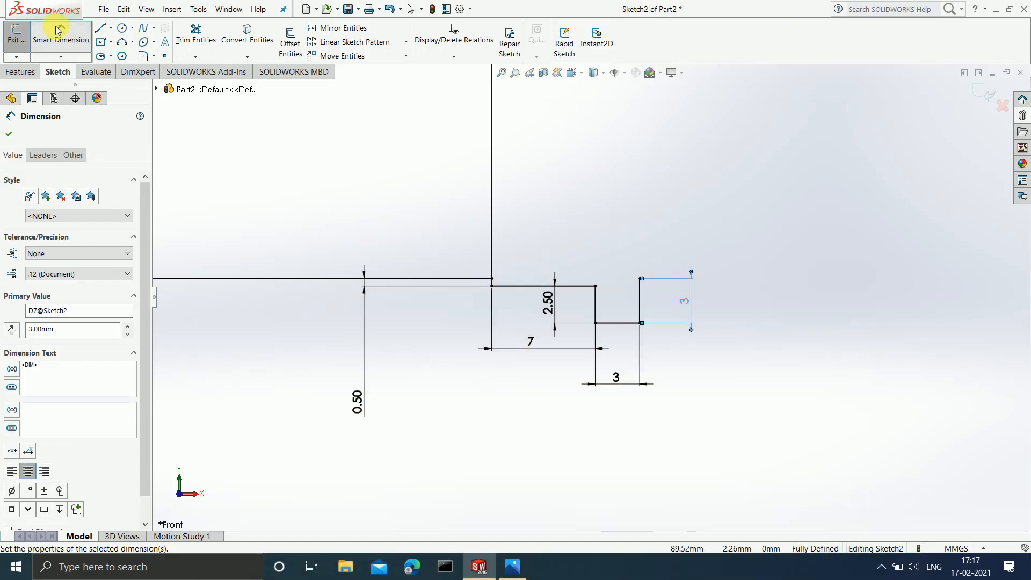
pyautogui.click(100, 28)
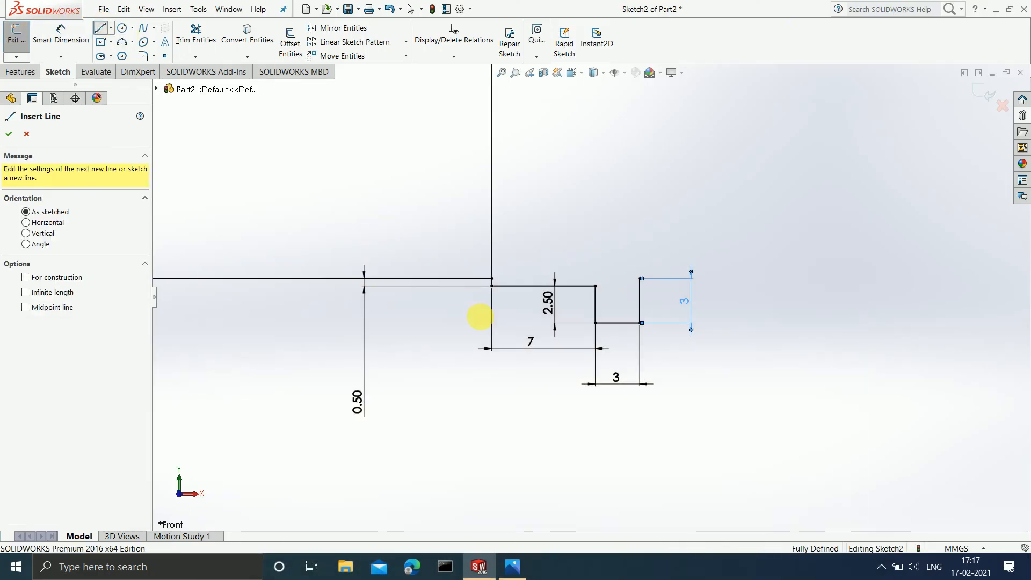
pyautogui.click(640, 279)
pyautogui.click(810, 278)
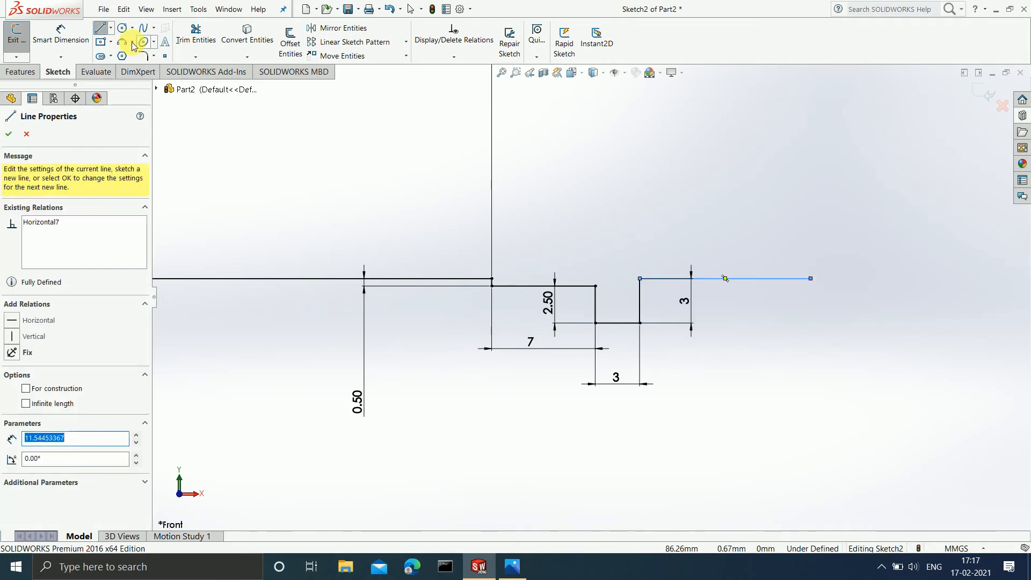
# - Dimension the new horizontal line after the collar to 29 mm, placing the dimension below it
pyautogui.click(62, 38)
pyautogui.click(751, 279)
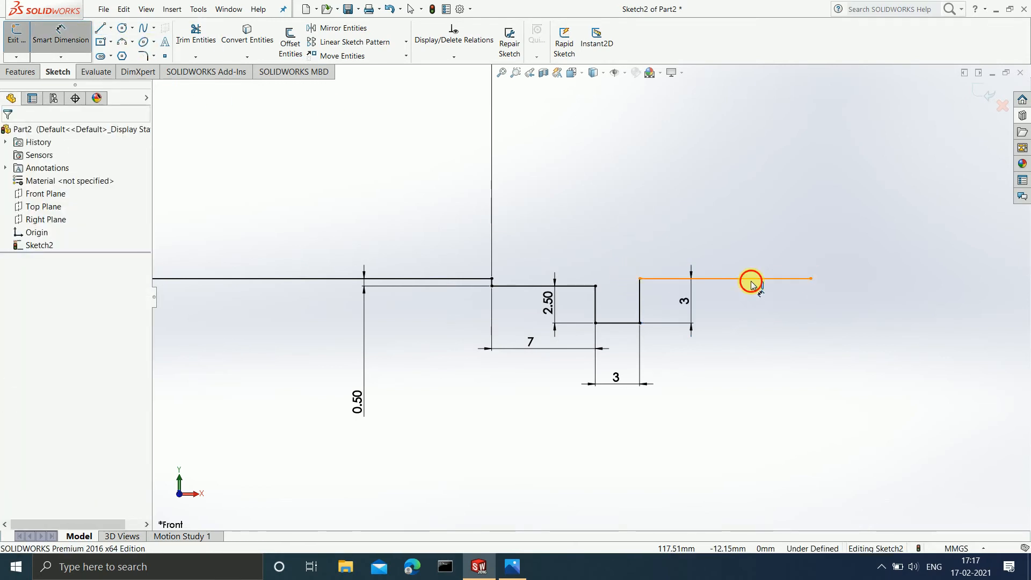
pyautogui.click(752, 312)
pyautogui.write('29')
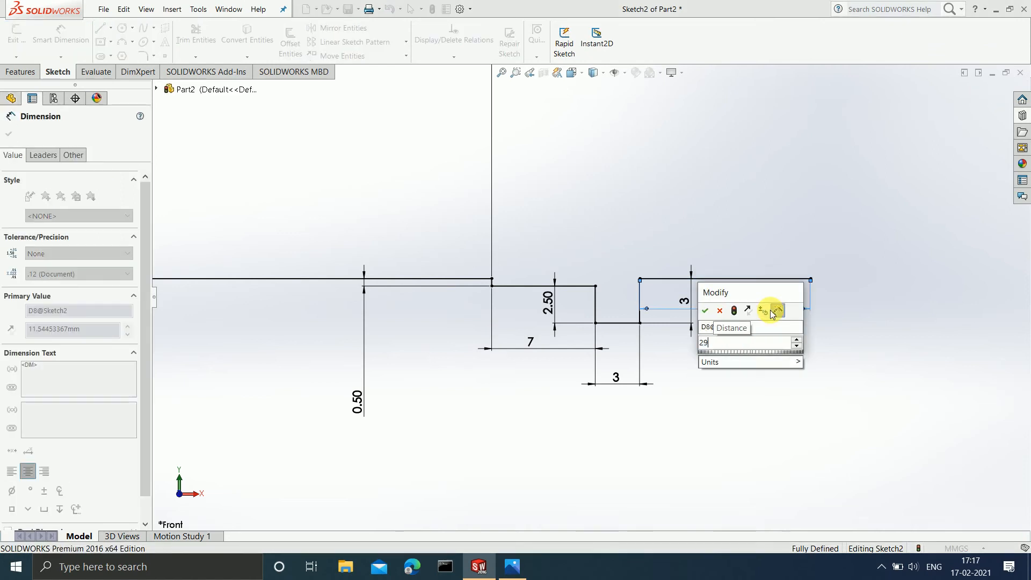
pyautogui.press('Return')
# - Switch to Photos, examine the shaft section following the 29 mm length in the drawing and the rendering, and return to SOLIDWORKS
pyautogui.scroll(5, 663, 318)
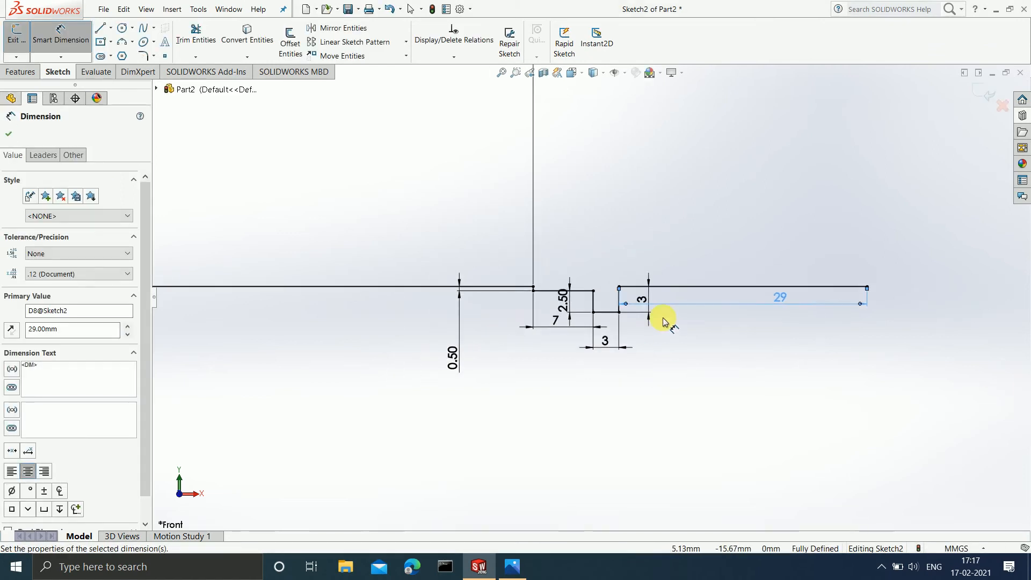
pyautogui.scroll(3, 601, 243)
pyautogui.scroll(-3, 615, 258)
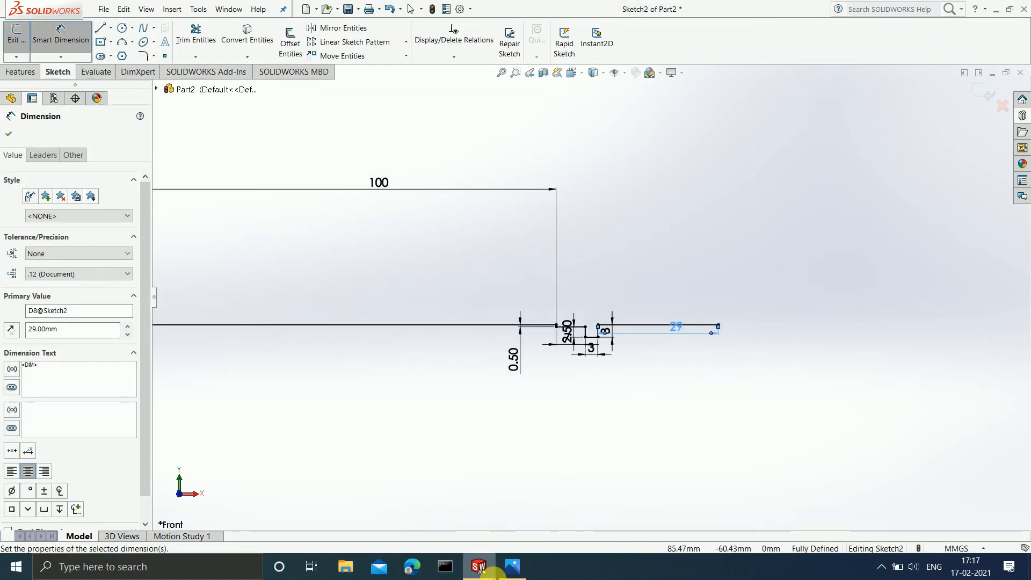
pyautogui.click(505, 574)
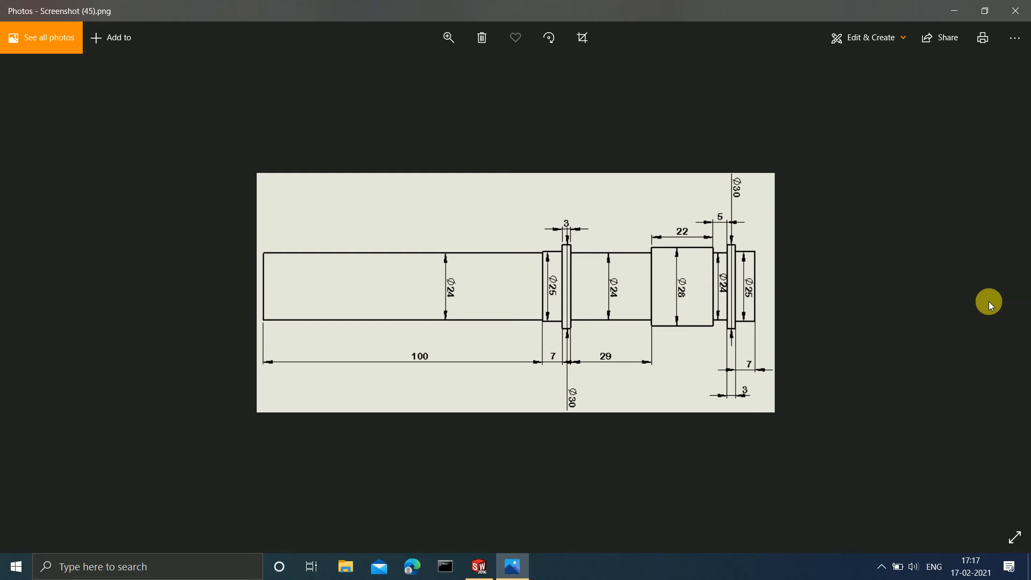
pyautogui.press('Right')
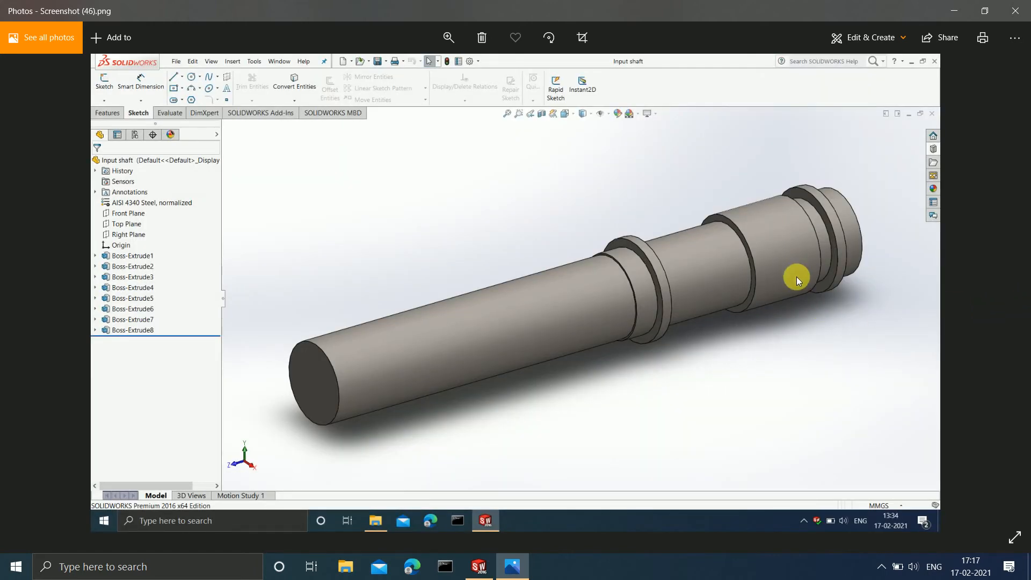
pyautogui.press('Left')
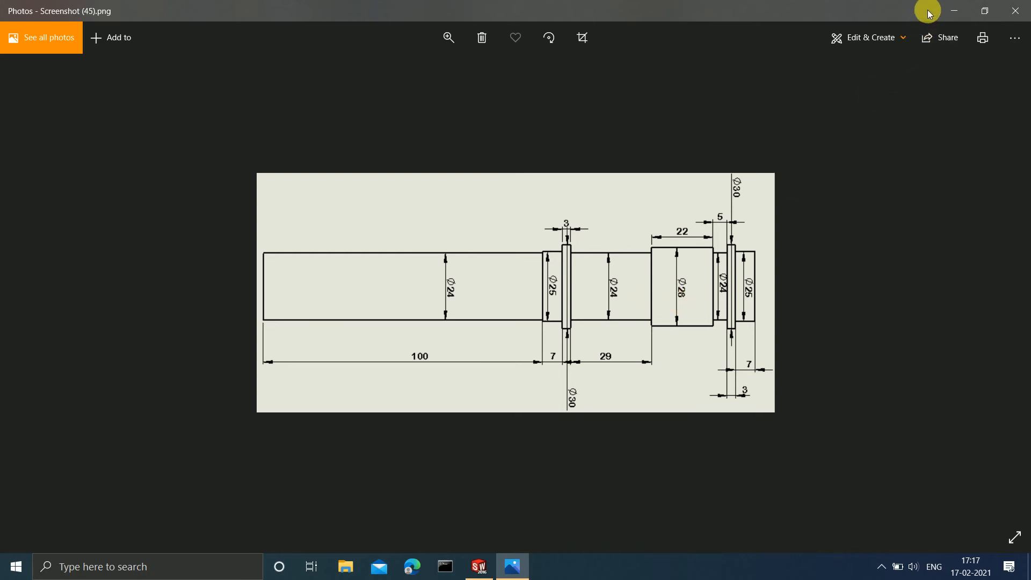
pyautogui.click(951, 10)
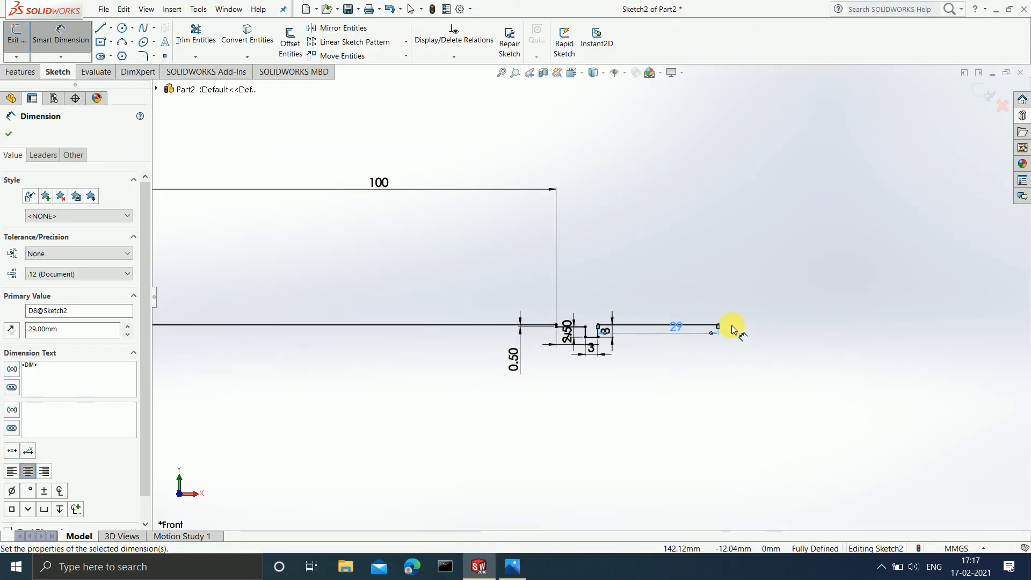
# - Sketch a vertical line about 5.46 mm long downward from the right end of the 29 mm line
pyautogui.click(100, 28)
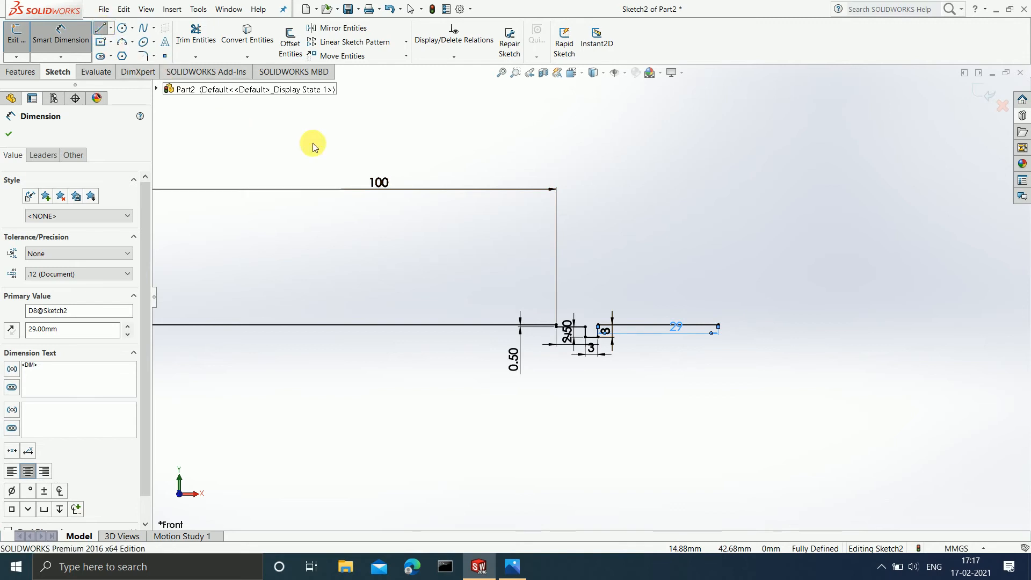
pyautogui.click(719, 326)
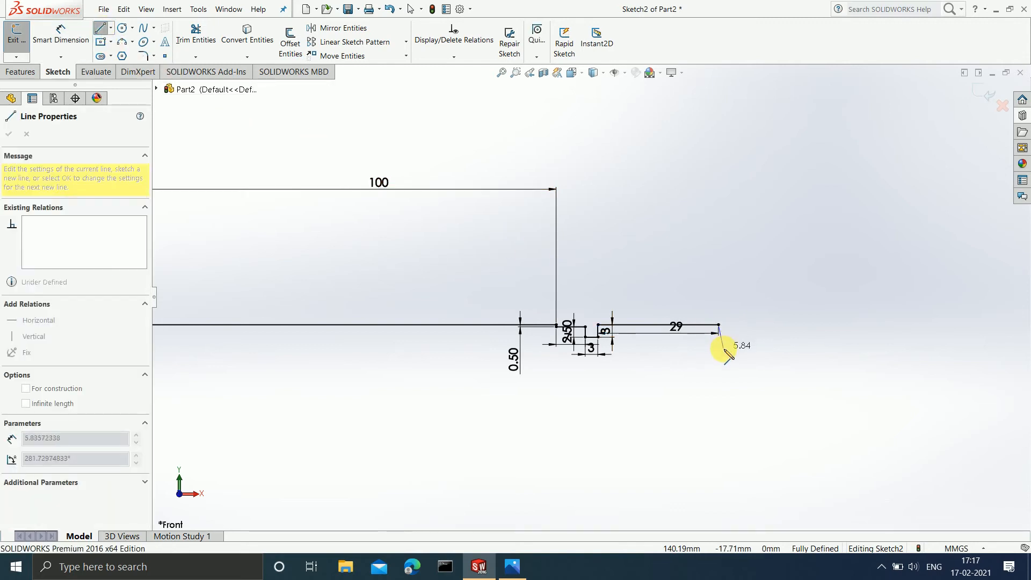
pyautogui.click(719, 347)
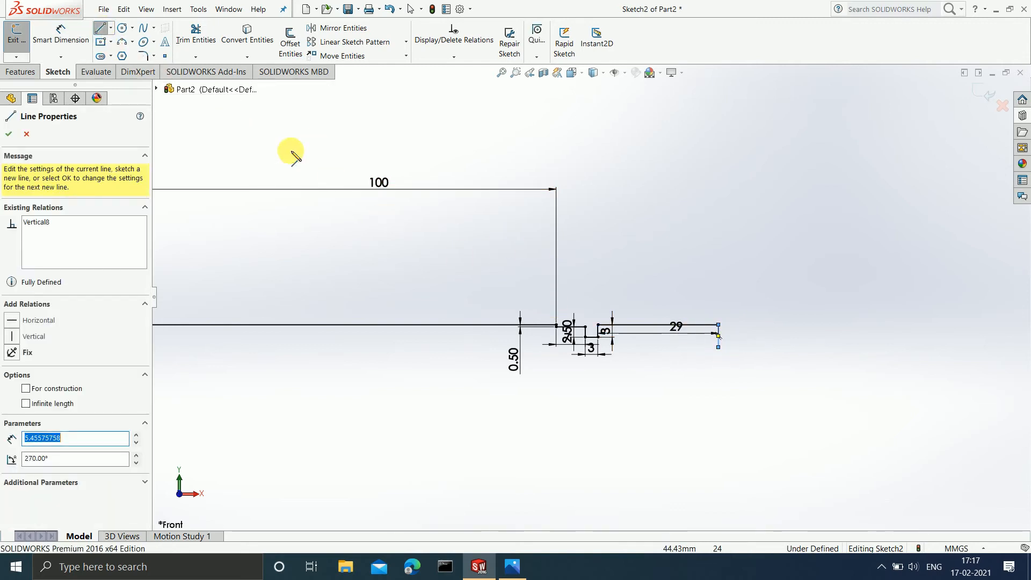
# - Dimension the vertical step line at the end of the 29 mm section to 2 mm
pyautogui.click(62, 33)
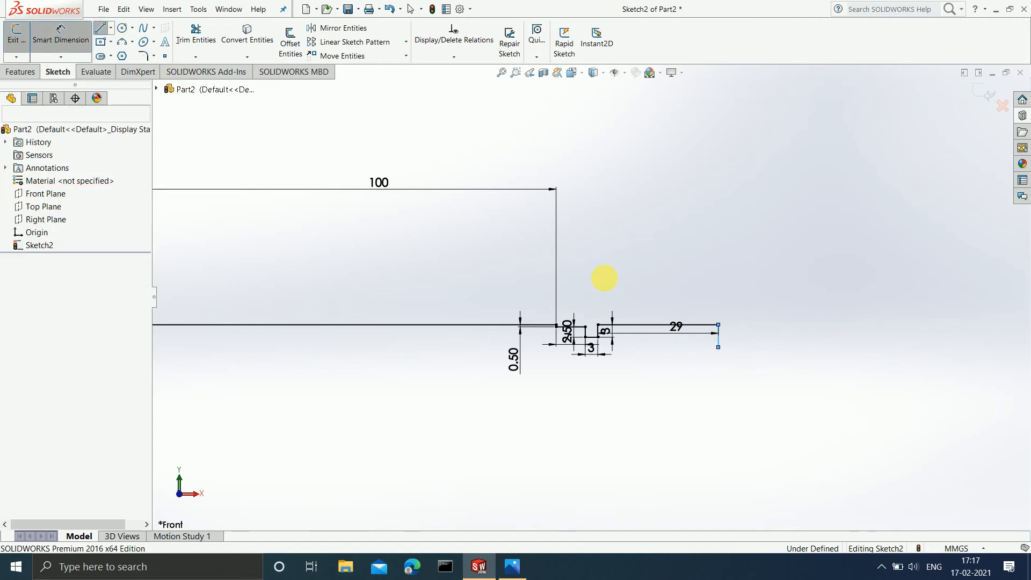
pyautogui.click(719, 338)
pyautogui.click(703, 339)
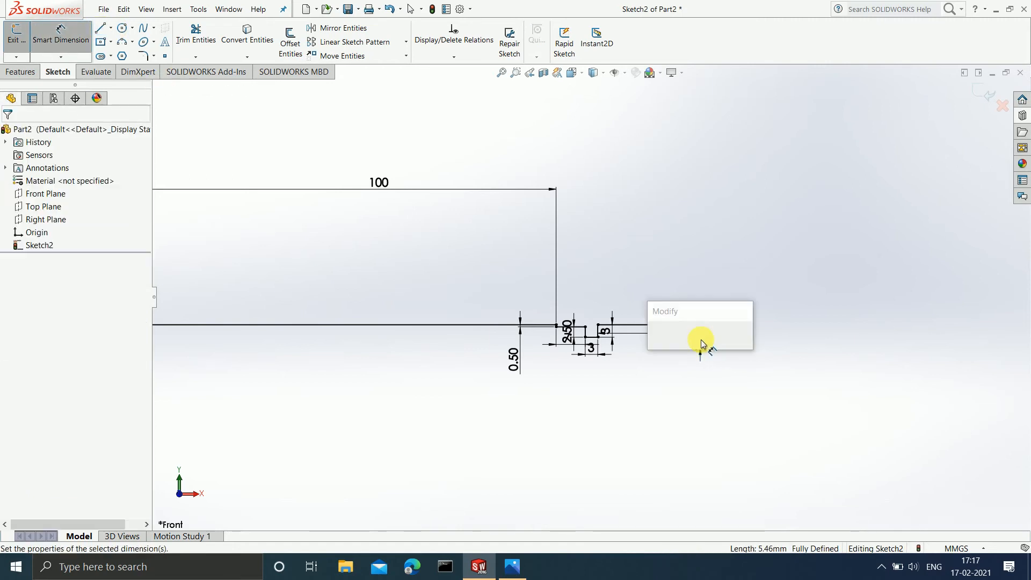
pyautogui.write('2')
pyautogui.press('Return')
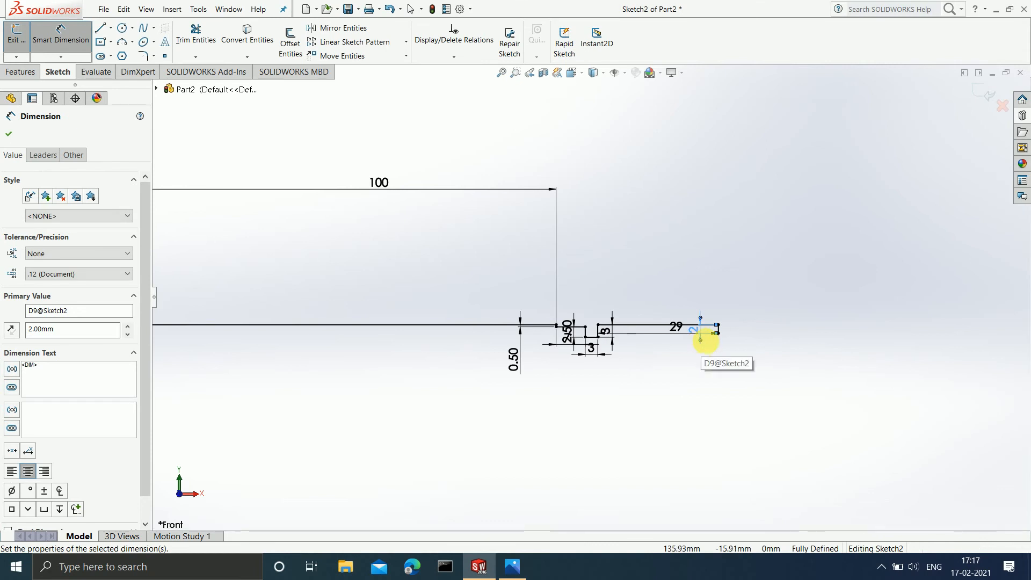
# - Check the next section's length in Photos, return to SOLIDWORKS, and sketch a horizontal line about 12.75 mm long rightward from the 2 mm line's lower end
pyautogui.scroll(2, 725, 344)
pyautogui.click(514, 565)
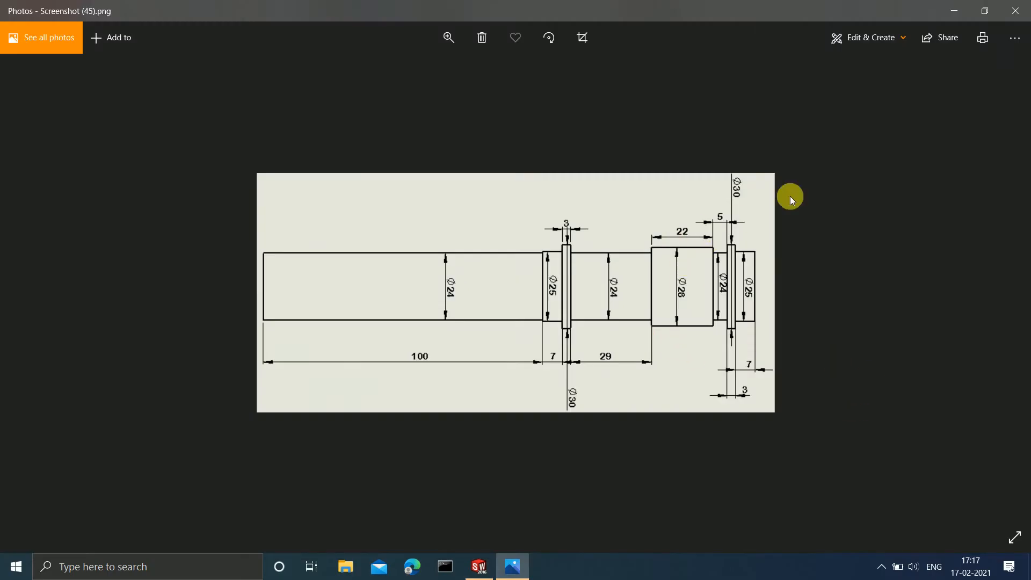
pyautogui.click(943, 15)
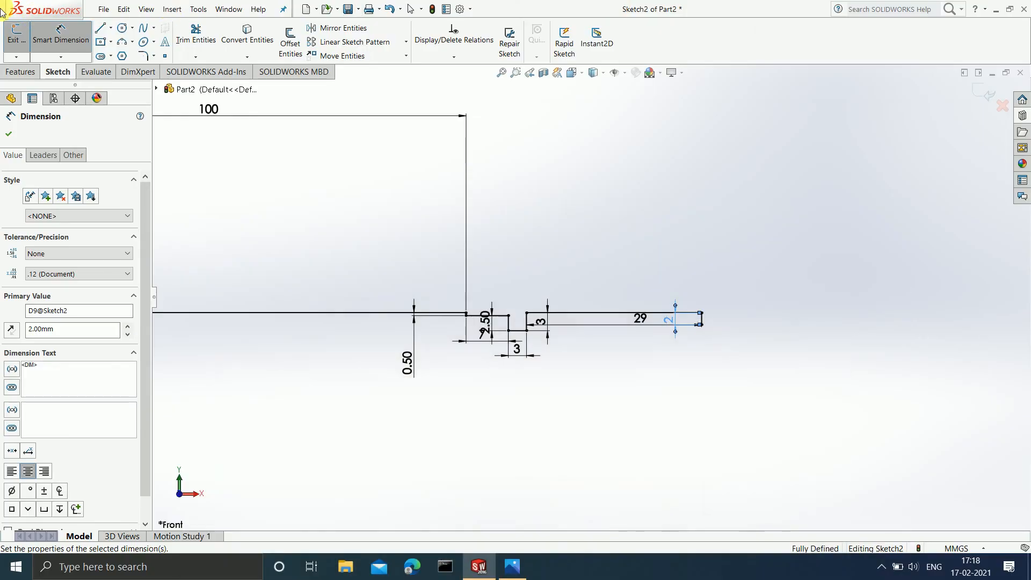
pyautogui.click(101, 28)
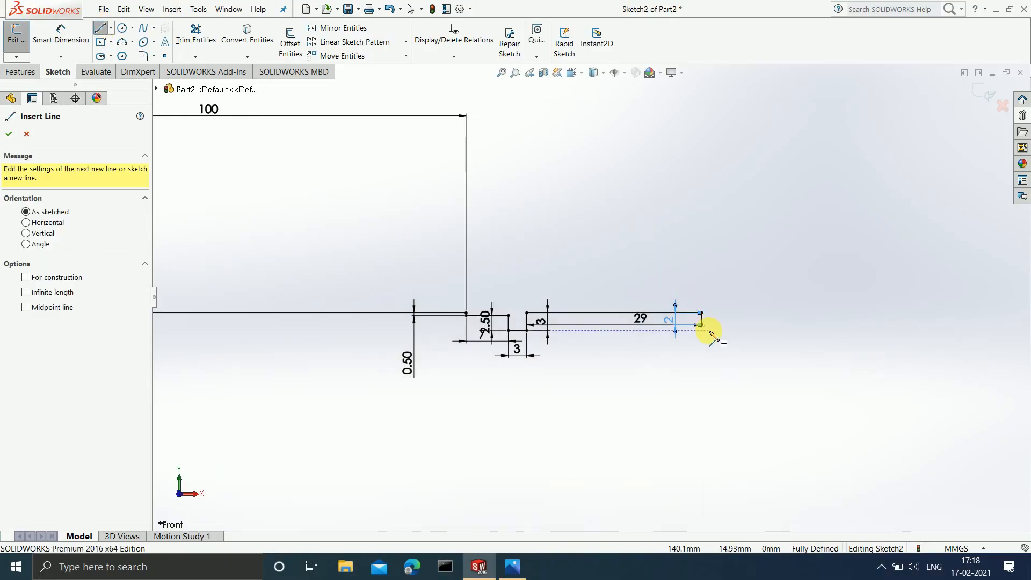
pyautogui.click(701, 321)
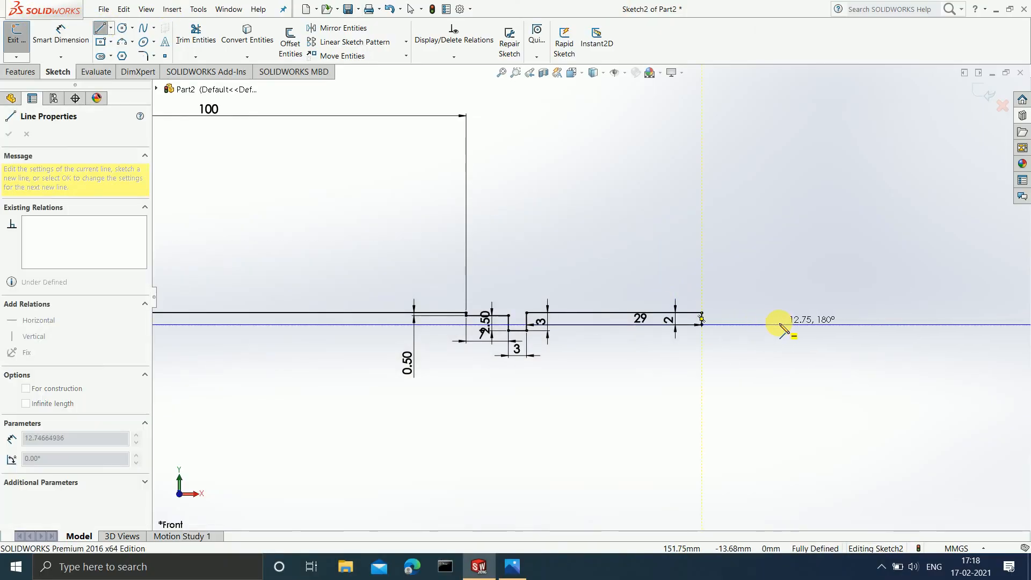
pyautogui.doubleClick(780, 325)
# - Dimension the horizontal line following the 2 mm step to 22 mm, placing the dimension below it
pyautogui.click(56, 51)
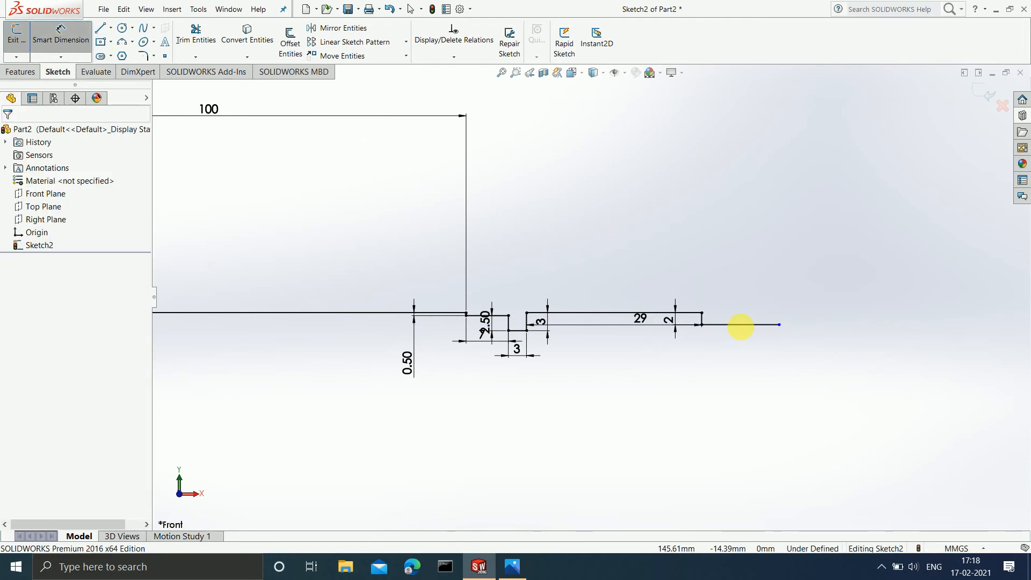
pyautogui.click(740, 326)
pyautogui.click(741, 388)
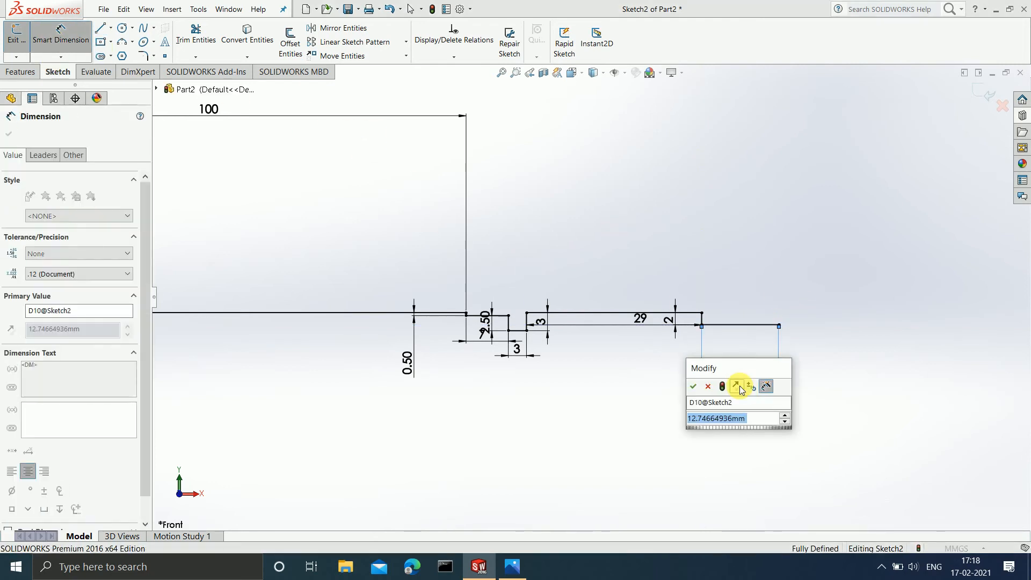
pyautogui.write('22')
pyautogui.press('Return')
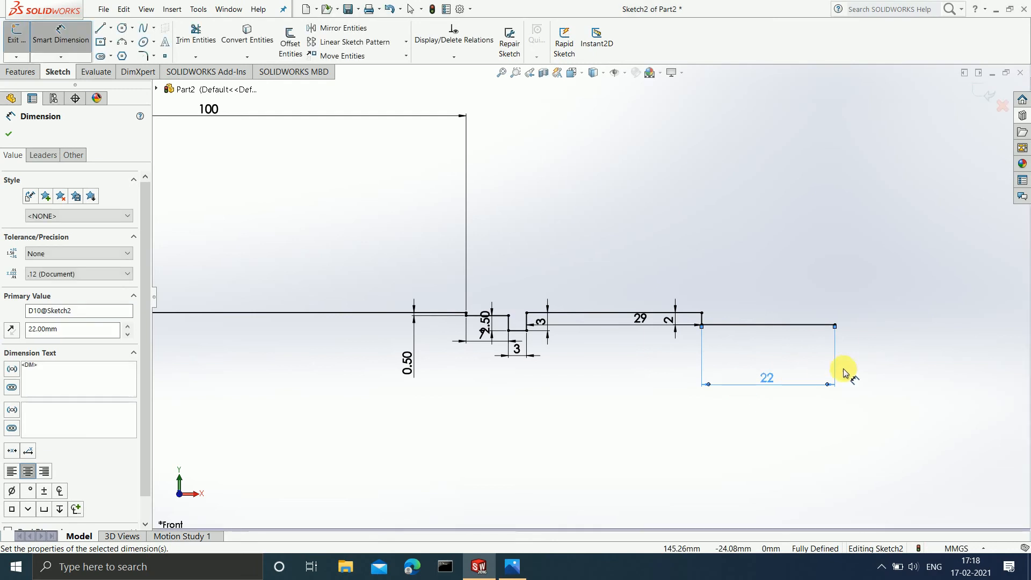
# - Check the drawing in Photos, return to SOLIDWORKS, and sketch a vertical line about 3.03 mm long upward from the 22 mm line's right end
pyautogui.press('f')
pyautogui.scroll(-2, 721, 307)
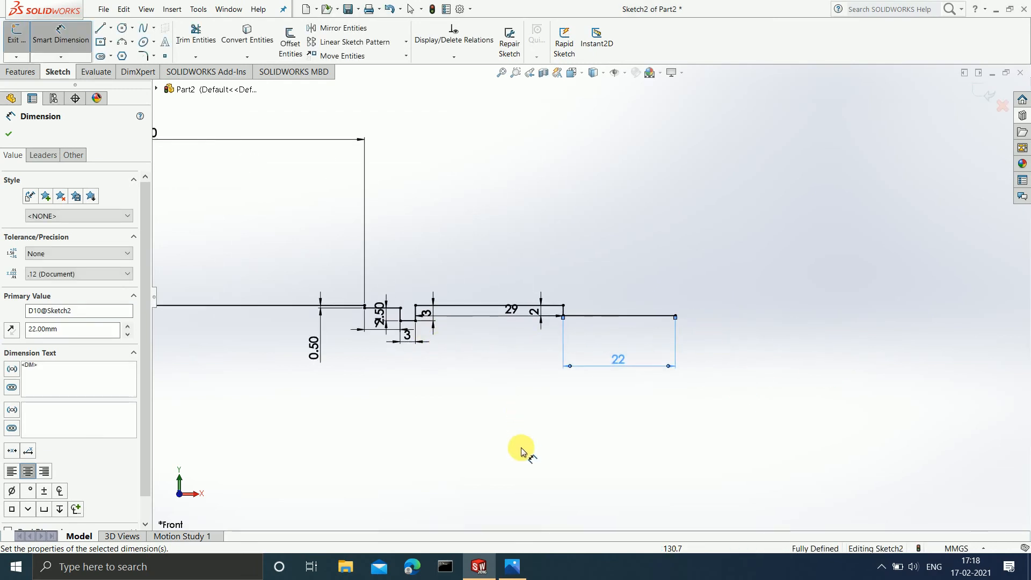
pyautogui.click(513, 567)
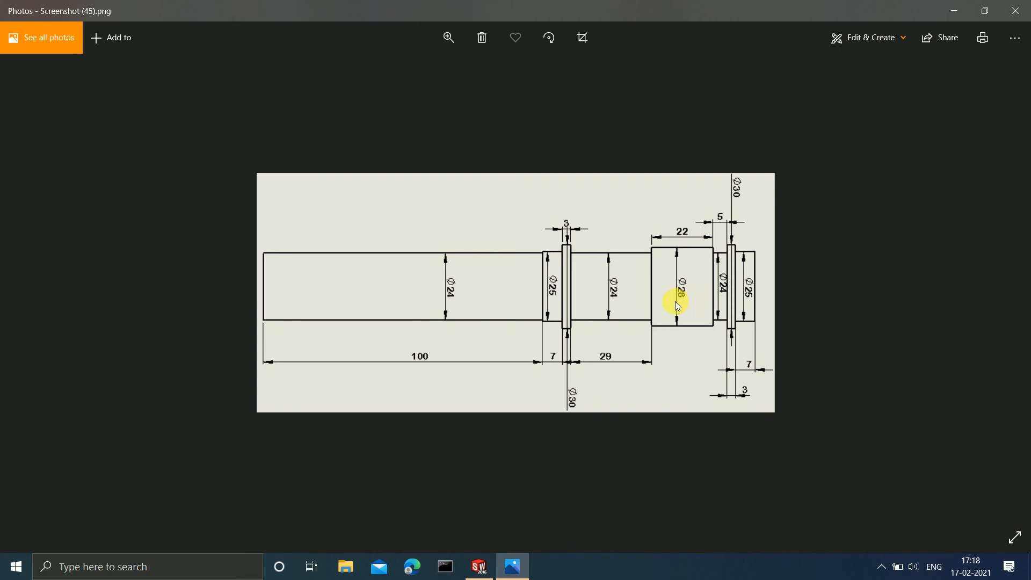
pyautogui.click(955, 12)
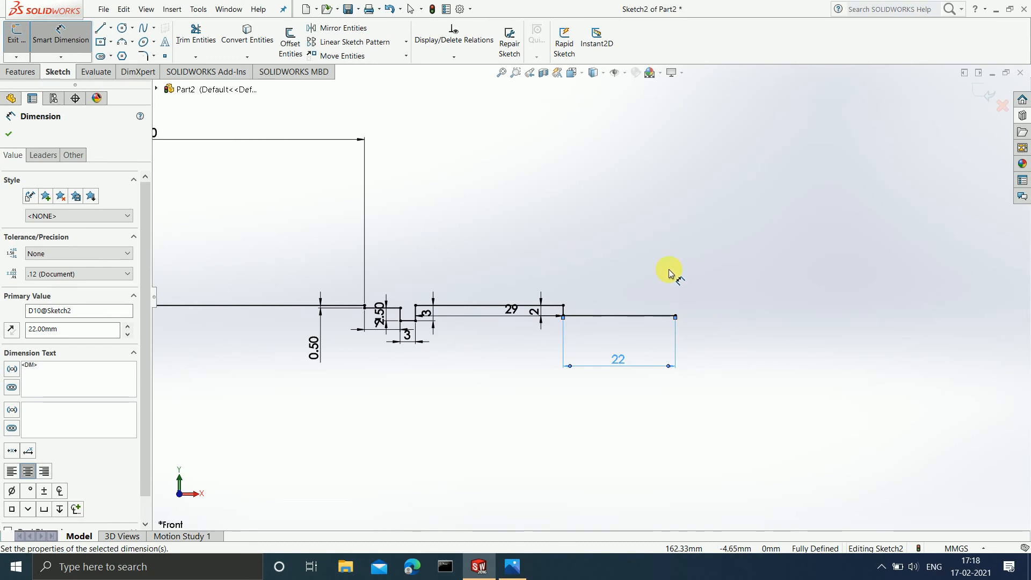
pyautogui.click(100, 27)
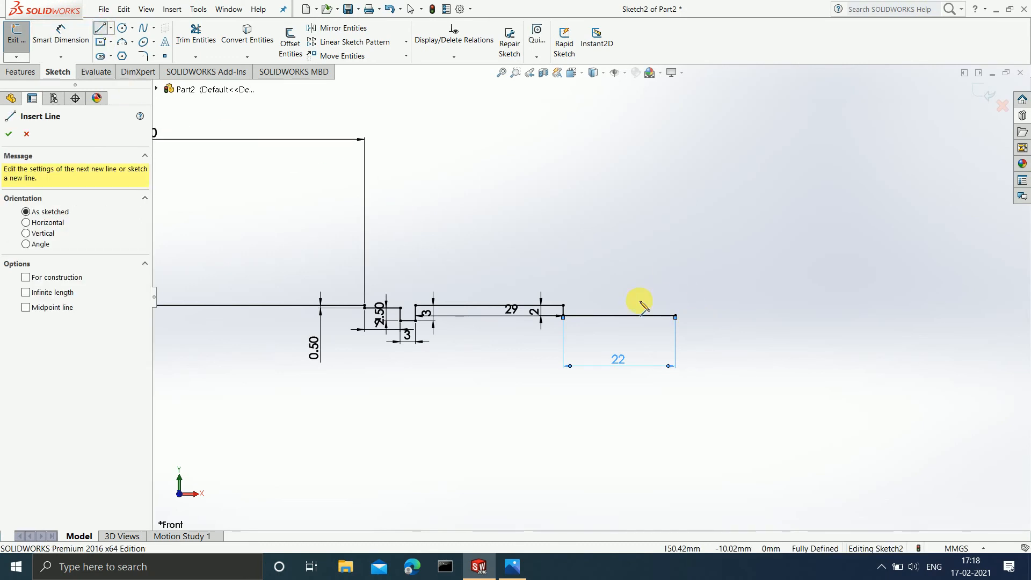
pyautogui.click(676, 317)
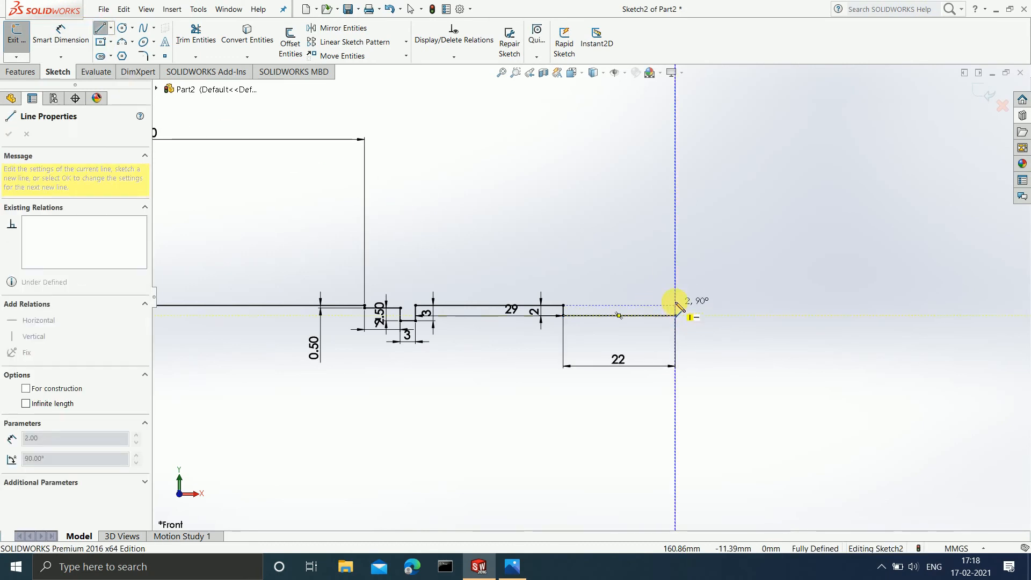
pyautogui.click(675, 299)
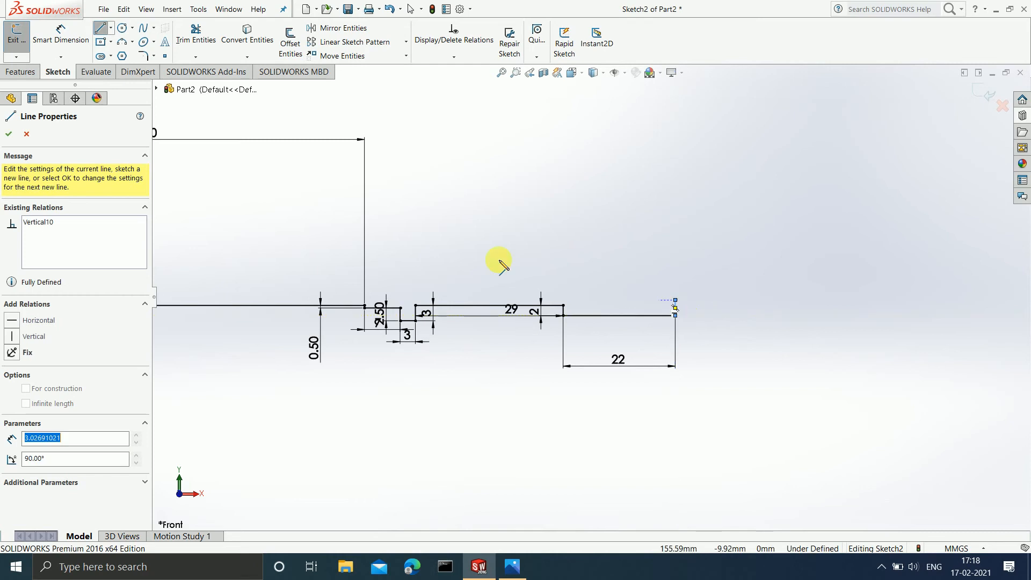
# - Dimension the vertical step line at the end of the 22 mm section to 2 mm
pyautogui.click(61, 33)
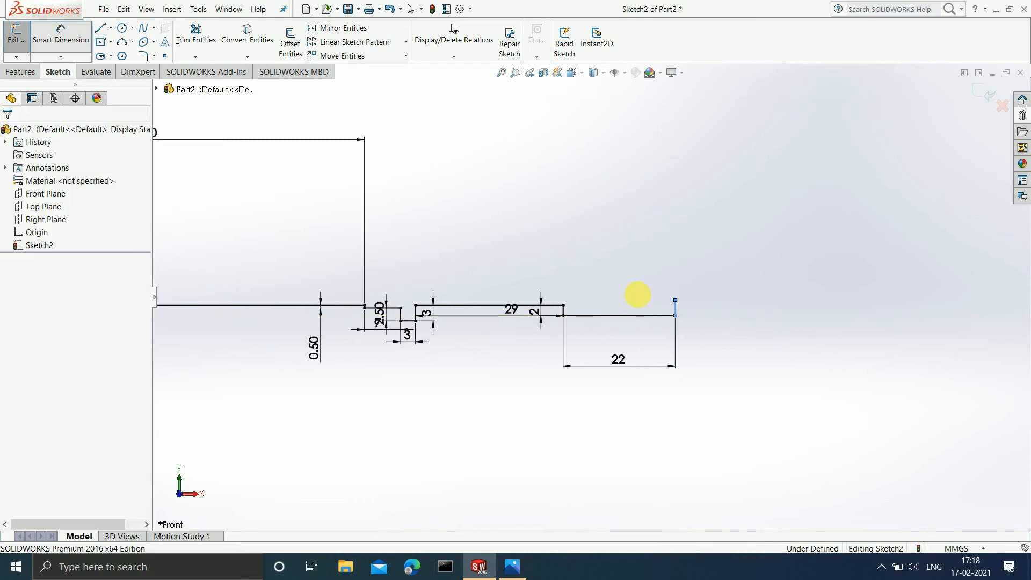
pyautogui.click(675, 308)
pyautogui.click(694, 311)
pyautogui.write('2')
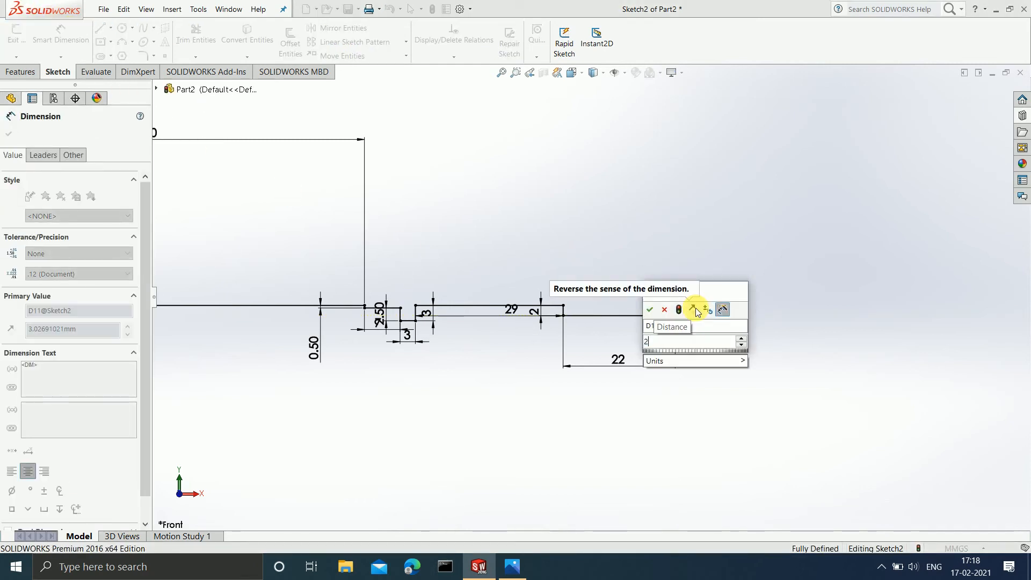
pyautogui.press('Return')
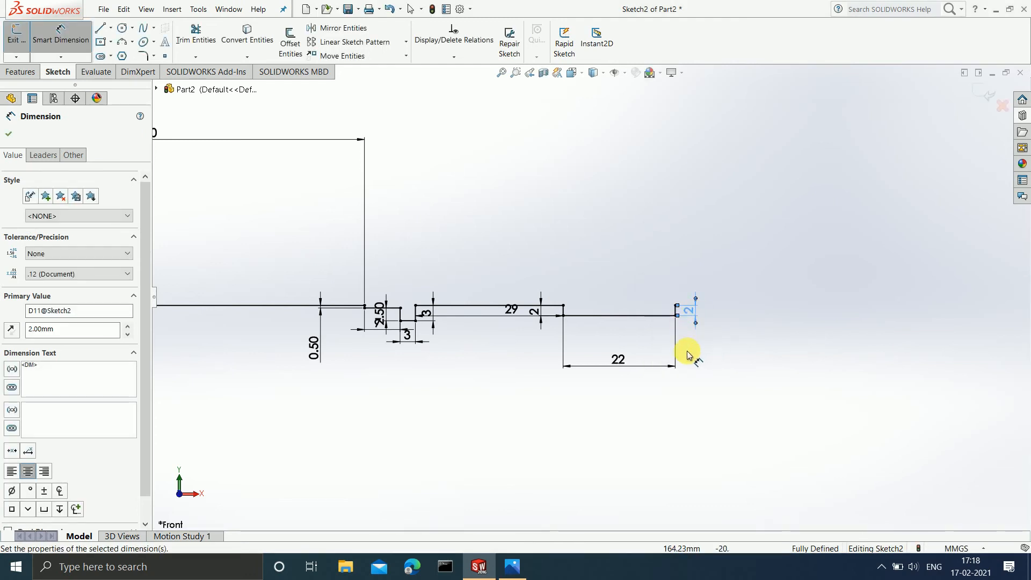
# - Check the next section in Photos, return to SOLIDWORKS, and sketch a horizontal line about 12.82 mm long rightward from the 2 mm line's upper end
pyautogui.click(527, 576)
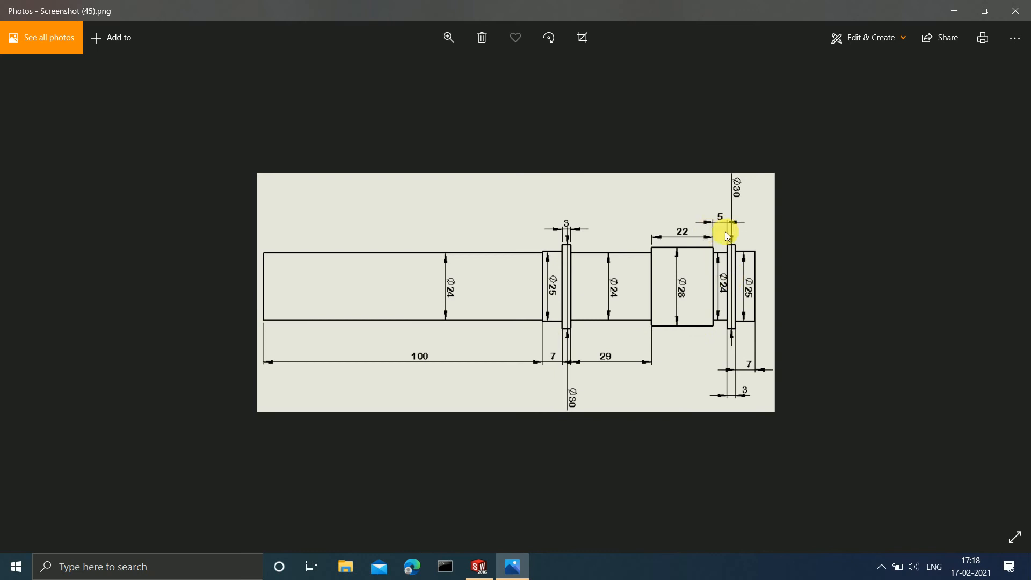
pyautogui.click(955, 11)
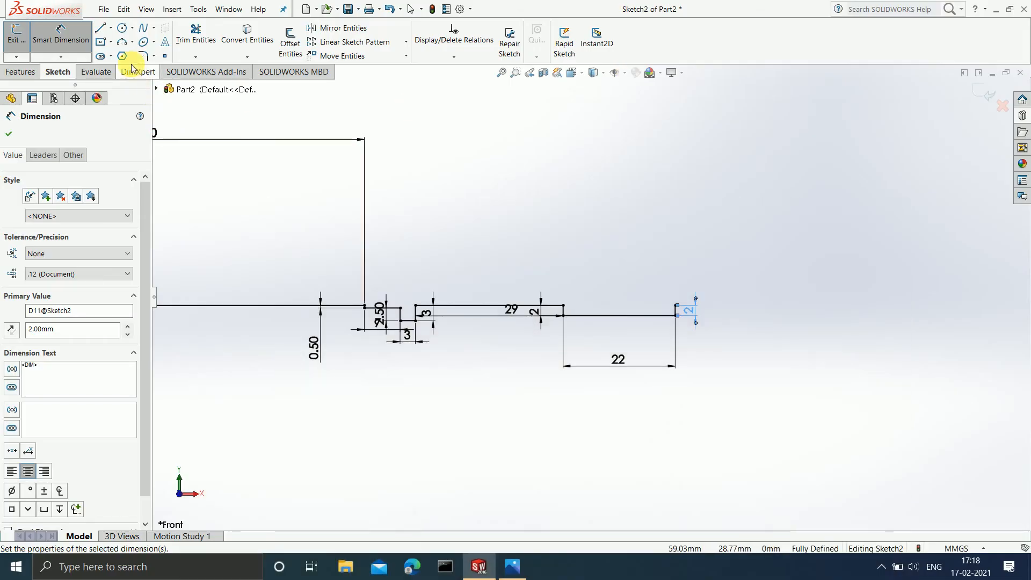
pyautogui.click(100, 28)
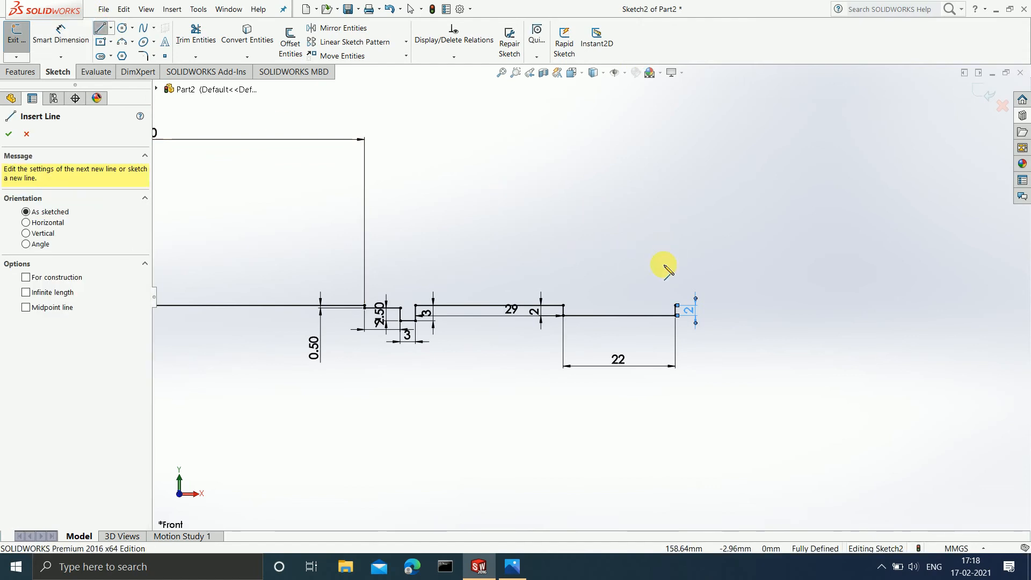
pyautogui.click(675, 305)
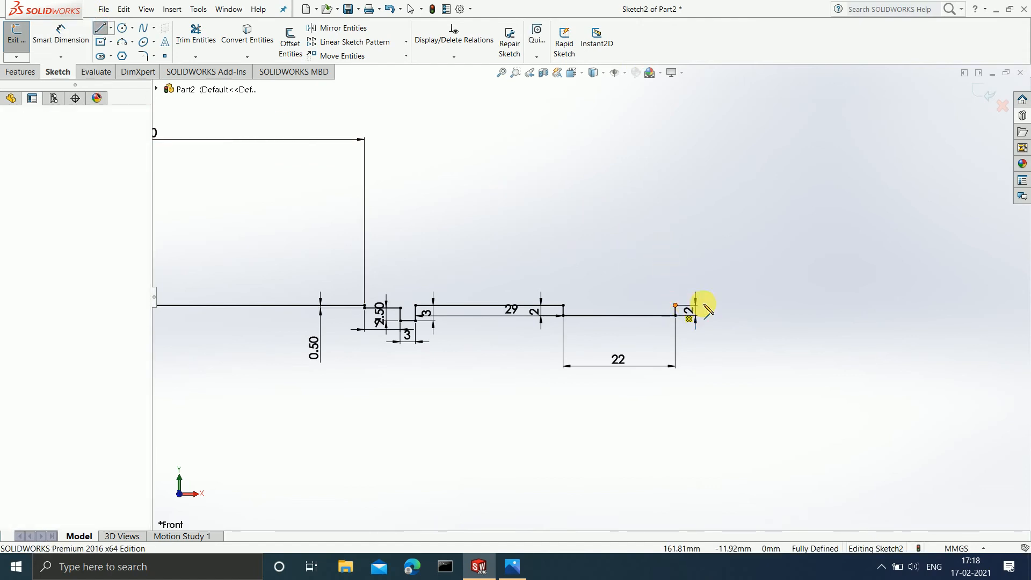
pyautogui.click(741, 307)
# - Dimension the horizontal line after the 22 mm section to 5 mm, placing the dimension below it
pyautogui.click(60, 35)
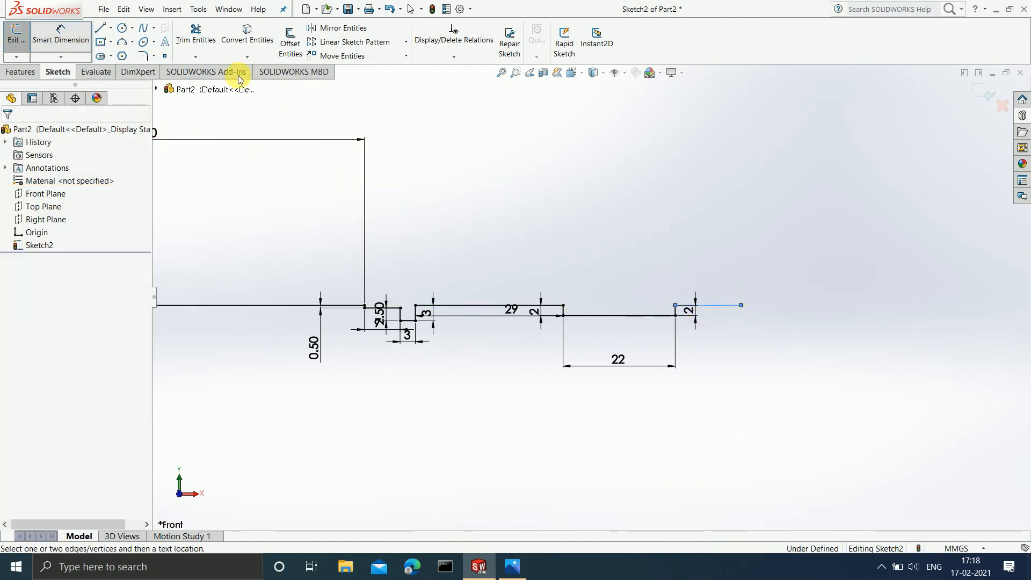
pyautogui.click(725, 305)
pyautogui.click(723, 344)
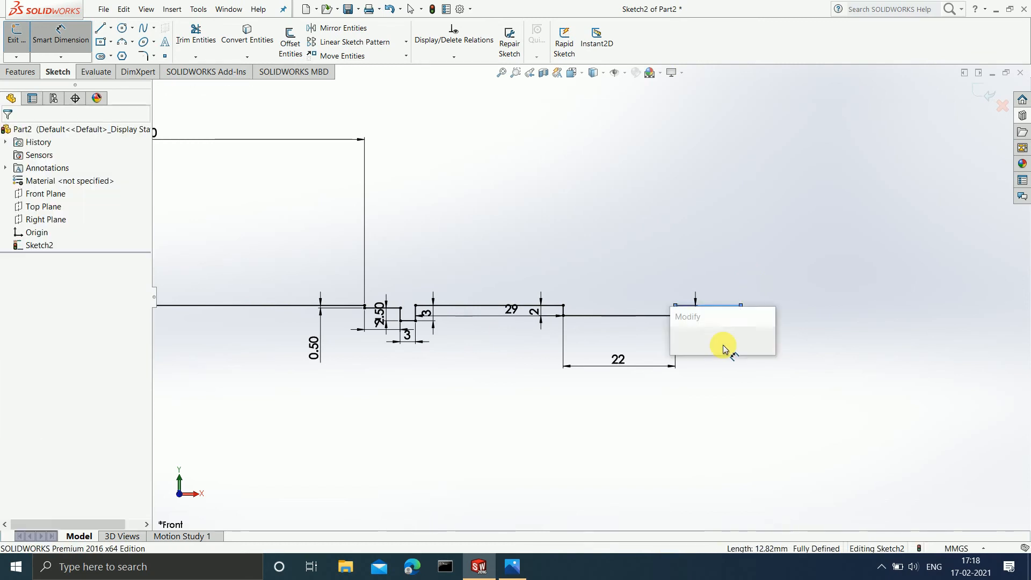
pyautogui.write('5')
pyautogui.press('Return')
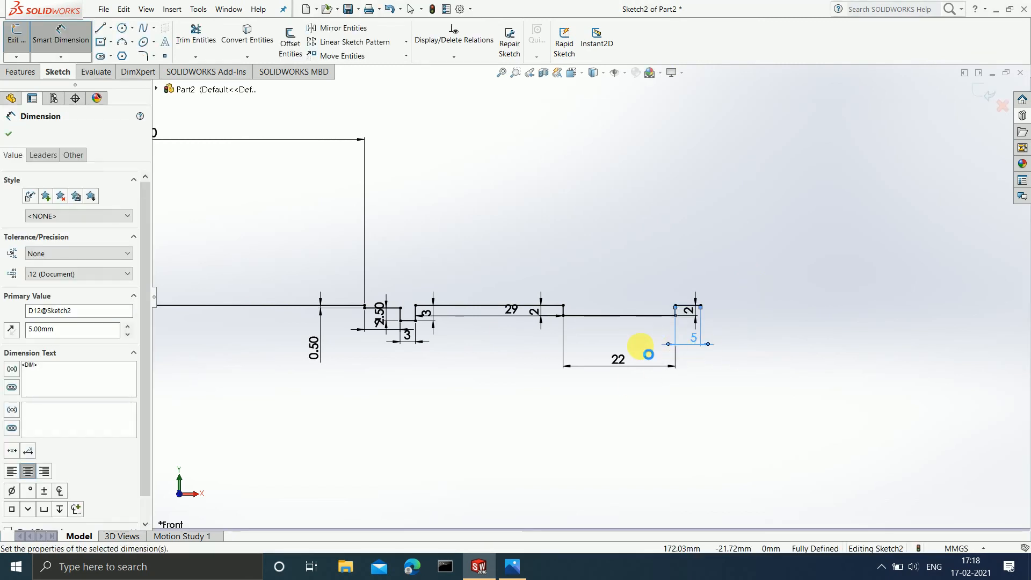
# - Check the drawing in Photos, return to SOLIDWORKS, and sketch a vertical line about 9.41 mm long downward from the 5 mm line's right end
pyautogui.click(513, 561)
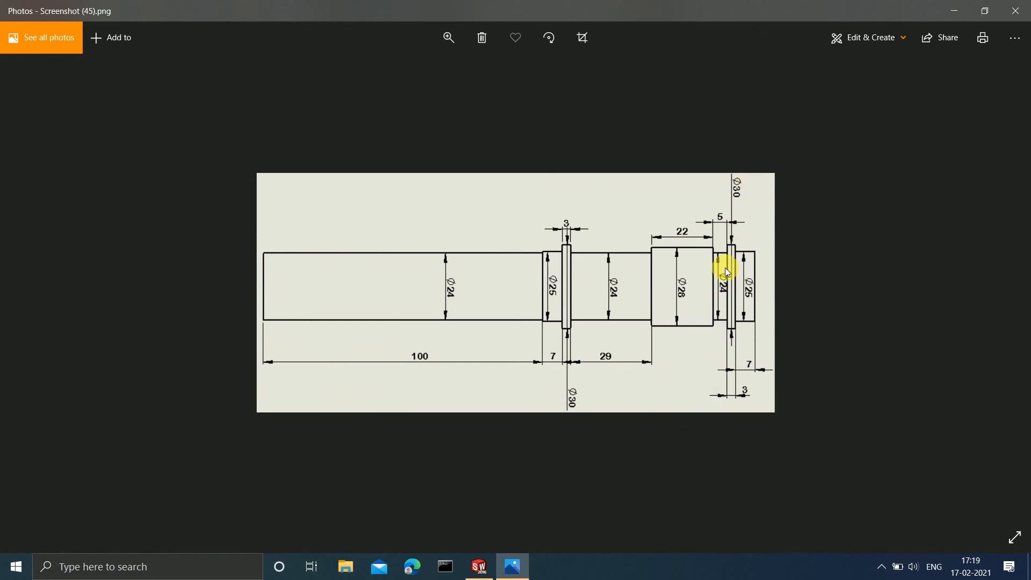
pyautogui.click(953, 11)
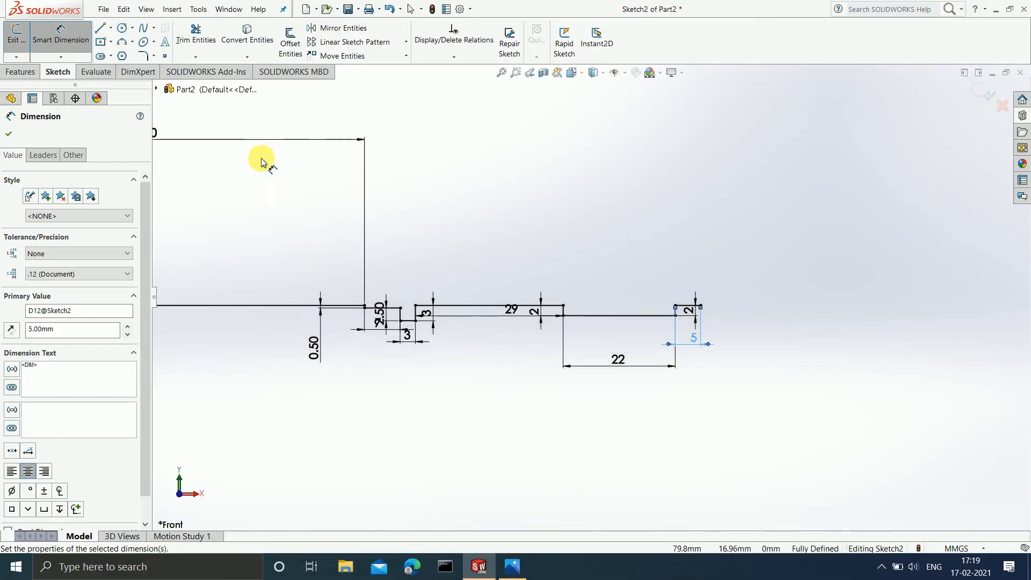
pyautogui.click(98, 28)
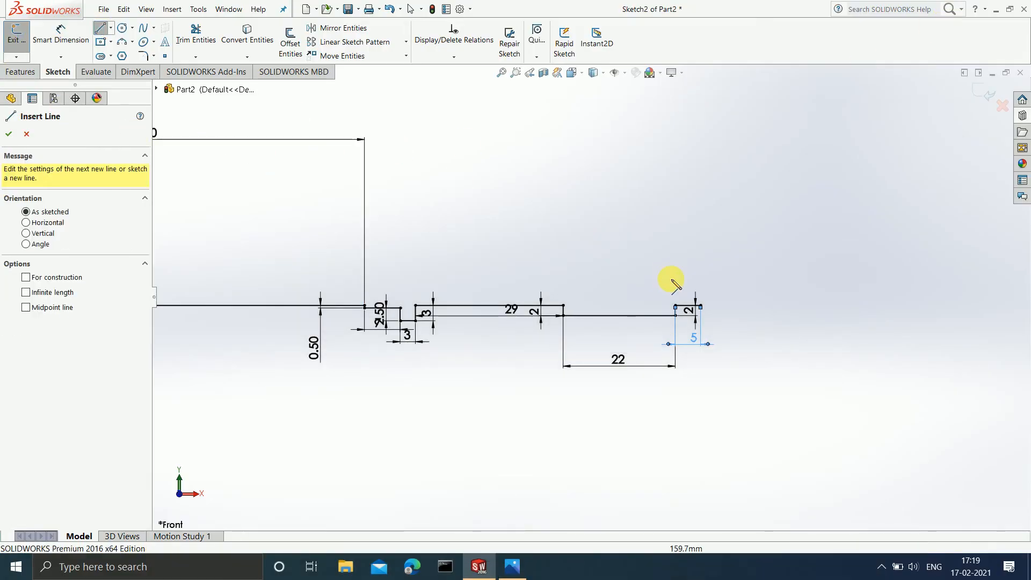
pyautogui.click(701, 305)
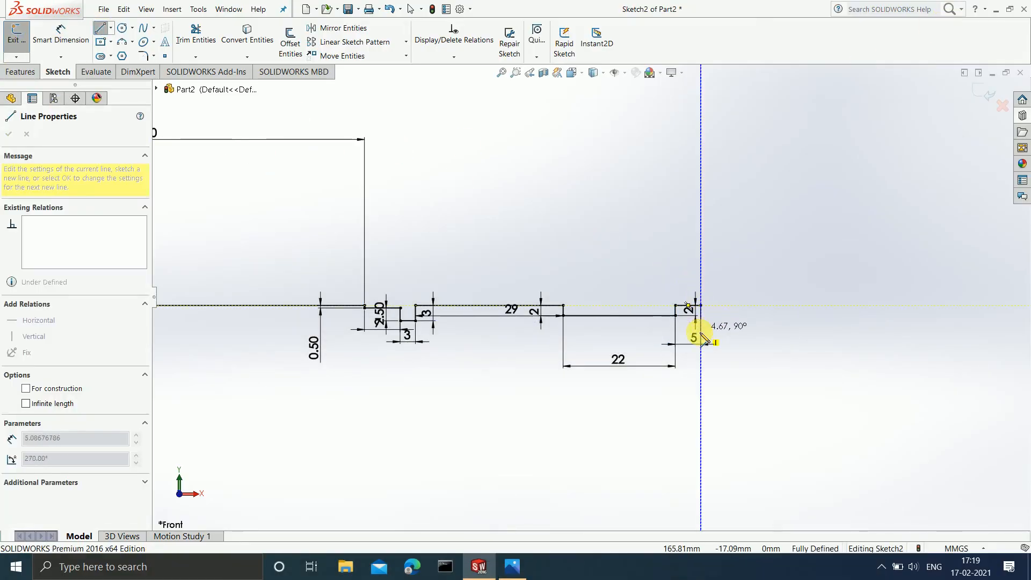
pyautogui.click(701, 353)
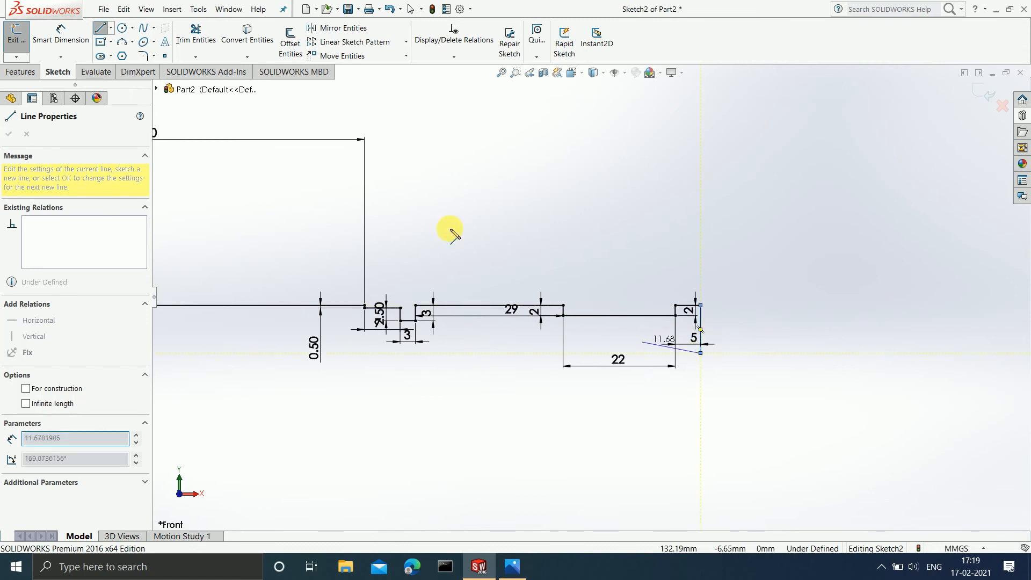
# - Dimension the vertical line at the end of the 5 mm section to 3 mm, placing the dimension to its right
pyautogui.click(81, 48)
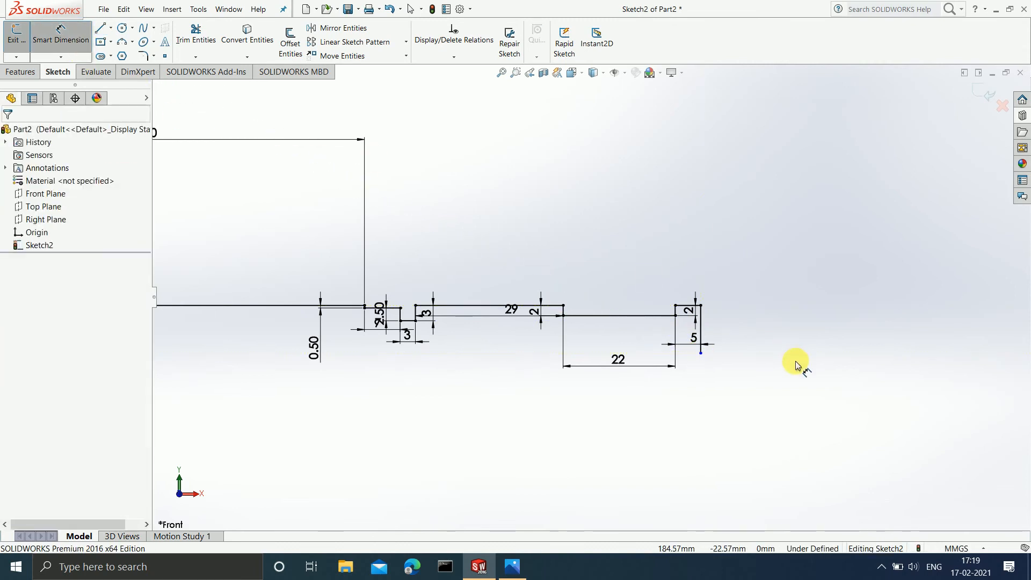
pyautogui.click(702, 334)
pyautogui.click(729, 332)
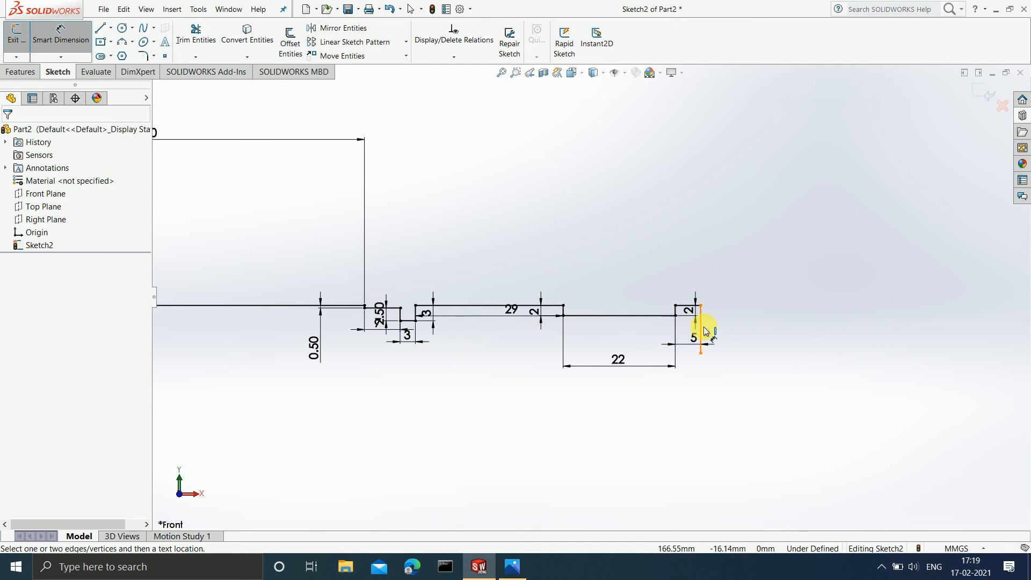
pyautogui.click(704, 331)
pyautogui.click(728, 330)
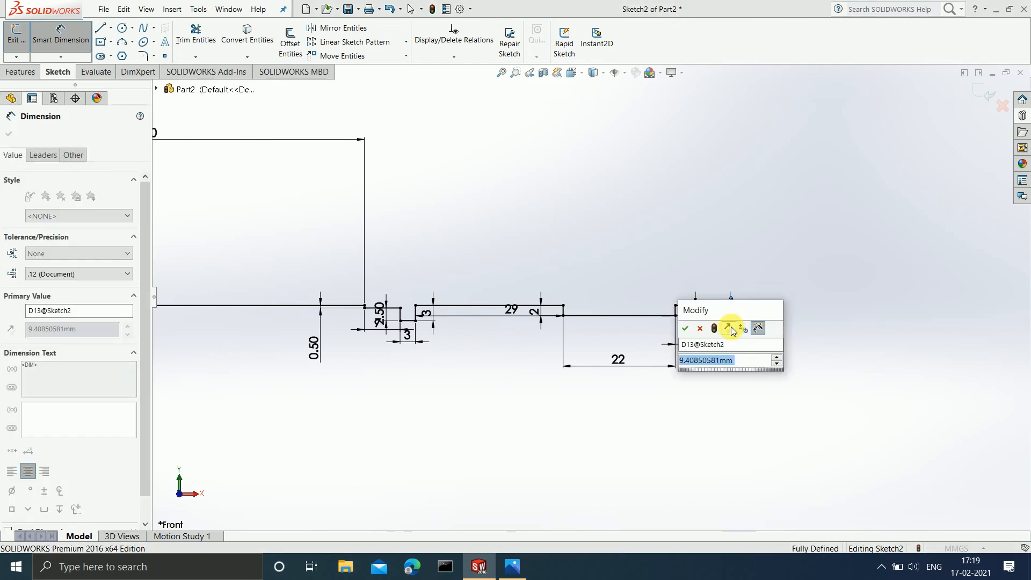
pyautogui.write('3')
pyautogui.press('Return')
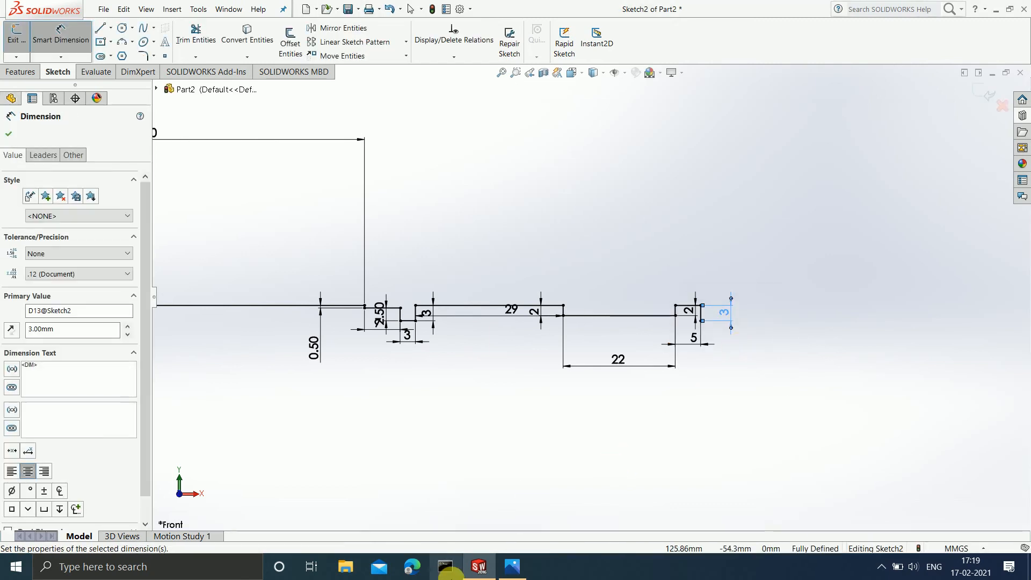
# - Check the collar width in Photos, return to SOLIDWORKS, and sketch a horizontal line about 7.30 mm long rightward from the 3 mm line's lower end
pyautogui.click(513, 575)
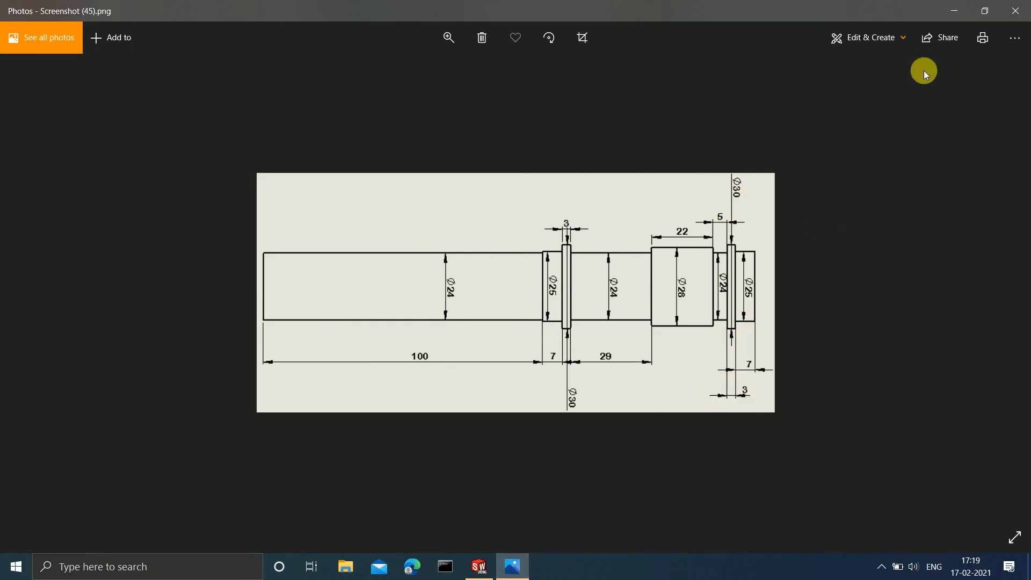
pyautogui.click(950, 10)
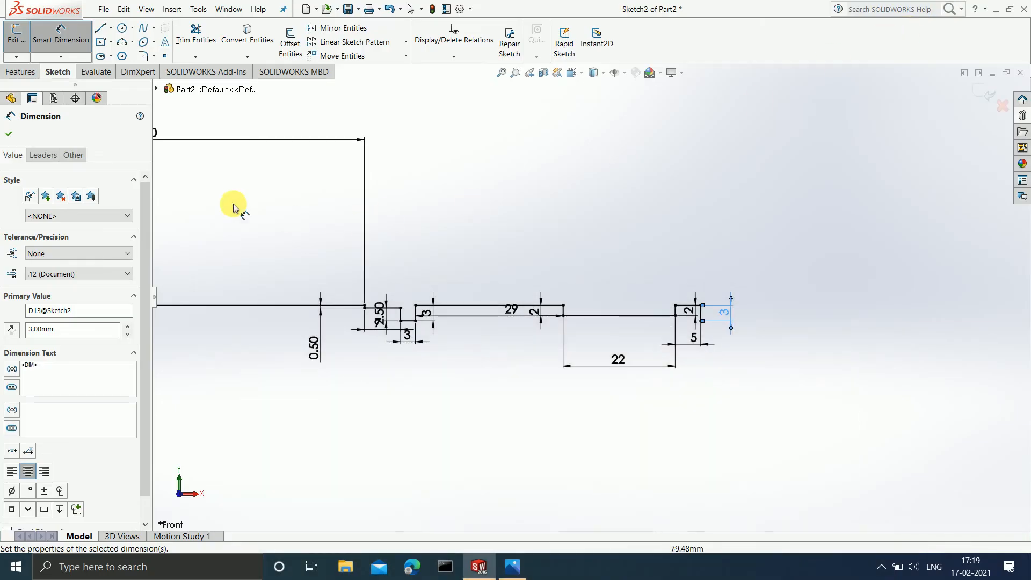
pyautogui.click(100, 28)
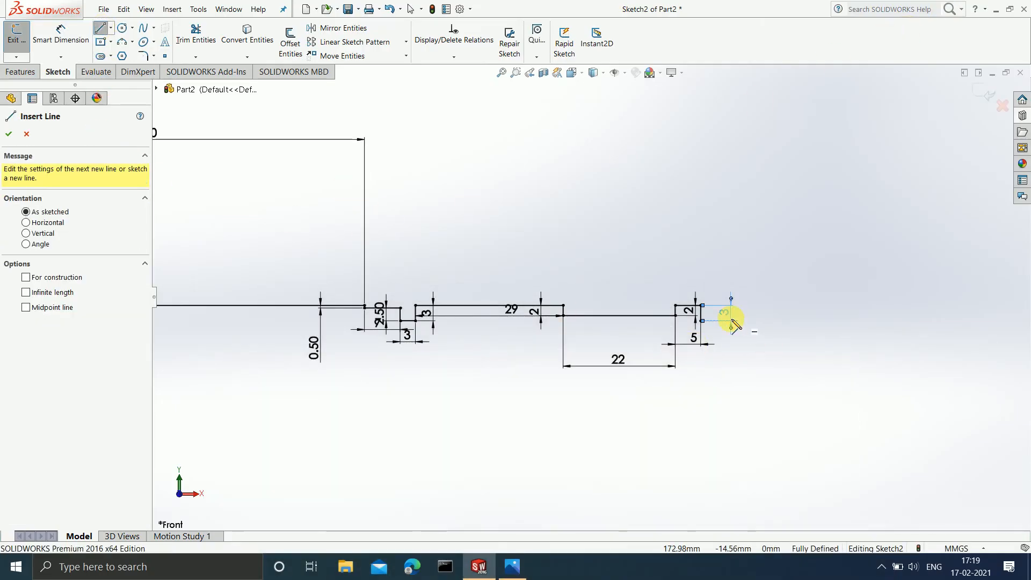
pyautogui.click(701, 320)
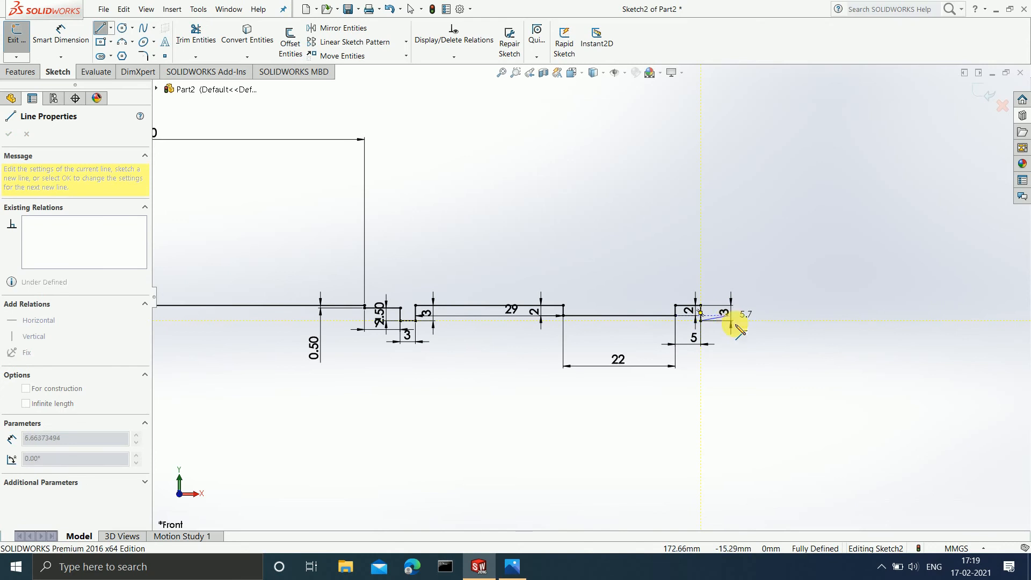
pyautogui.click(738, 320)
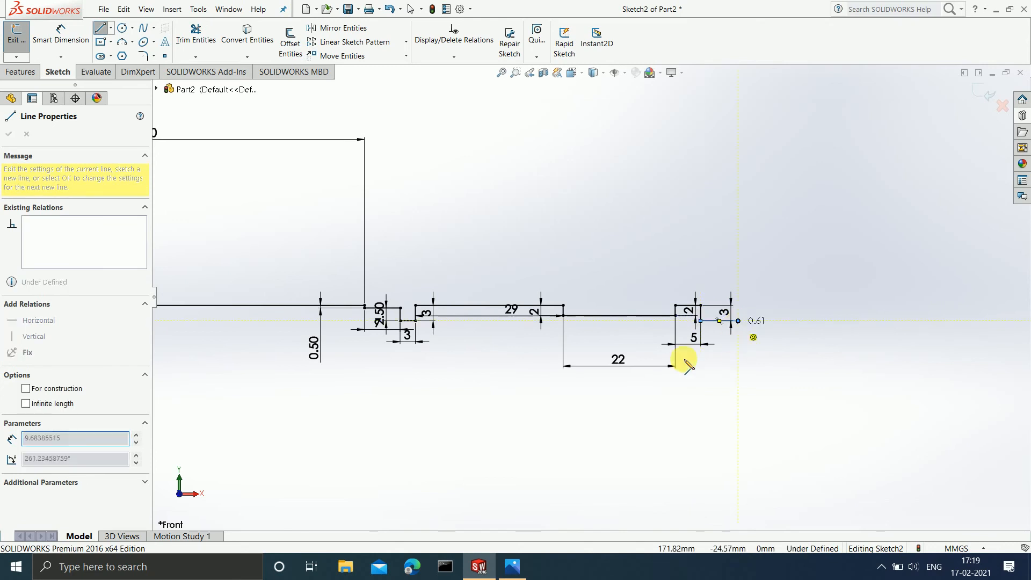
# - Move the last vertical 3 mm dimension's text up clear of the profile, and dimension the collar's horizontal line to 3 mm below it
pyautogui.click(59, 38)
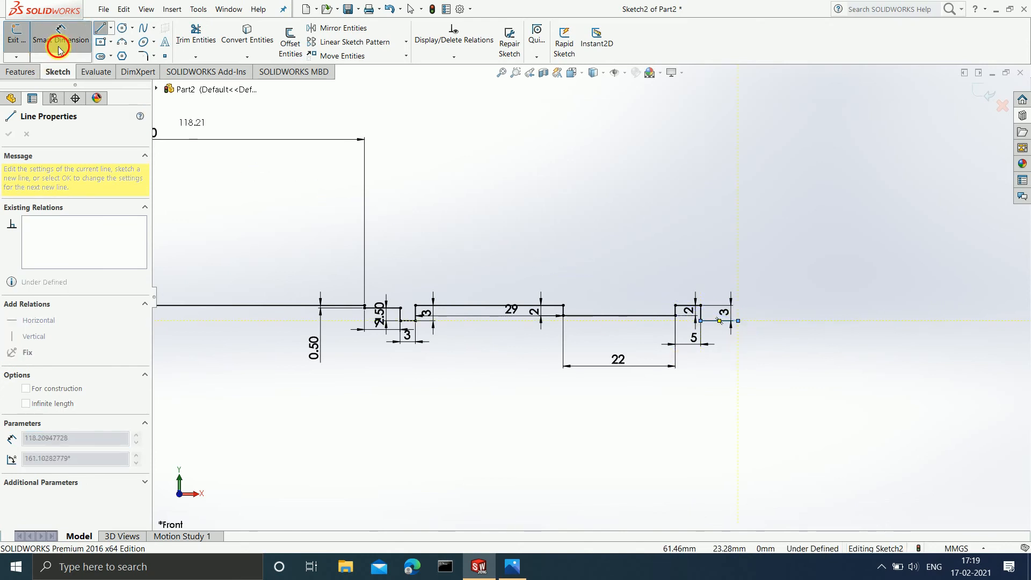
pyautogui.click(722, 323)
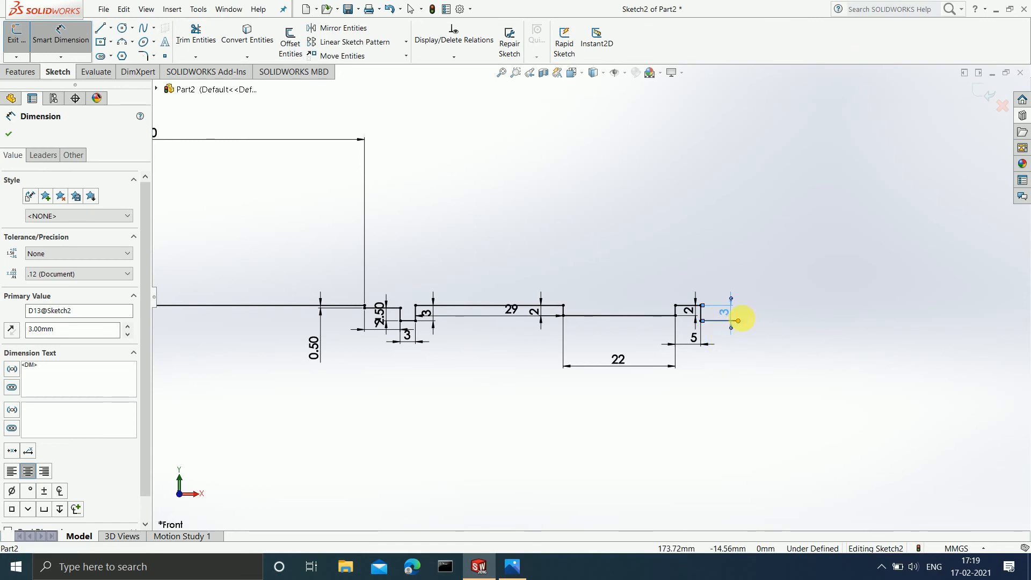
pyautogui.moveTo(725, 319); pyautogui.dragTo(738, 268)
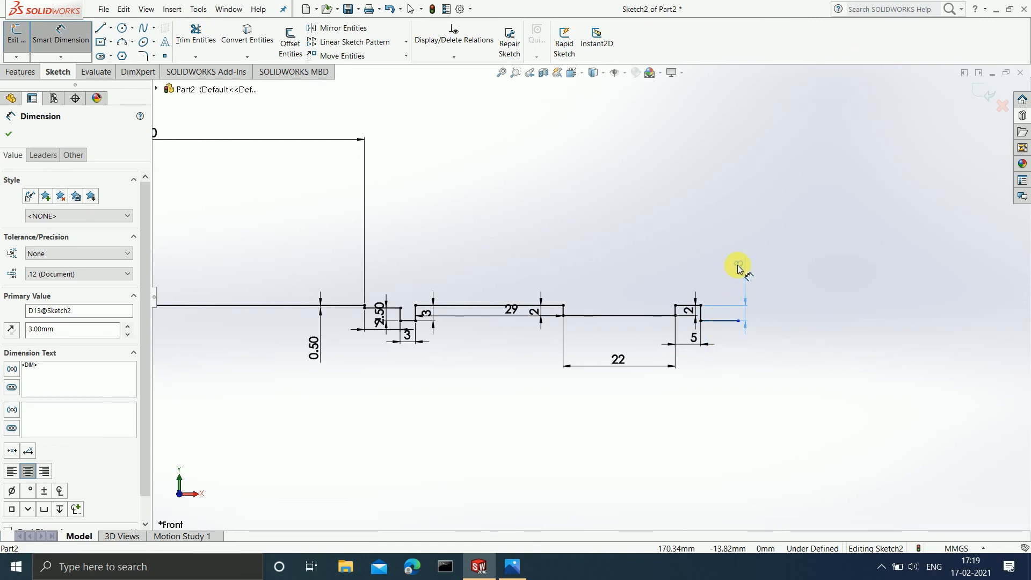
pyautogui.click(721, 321)
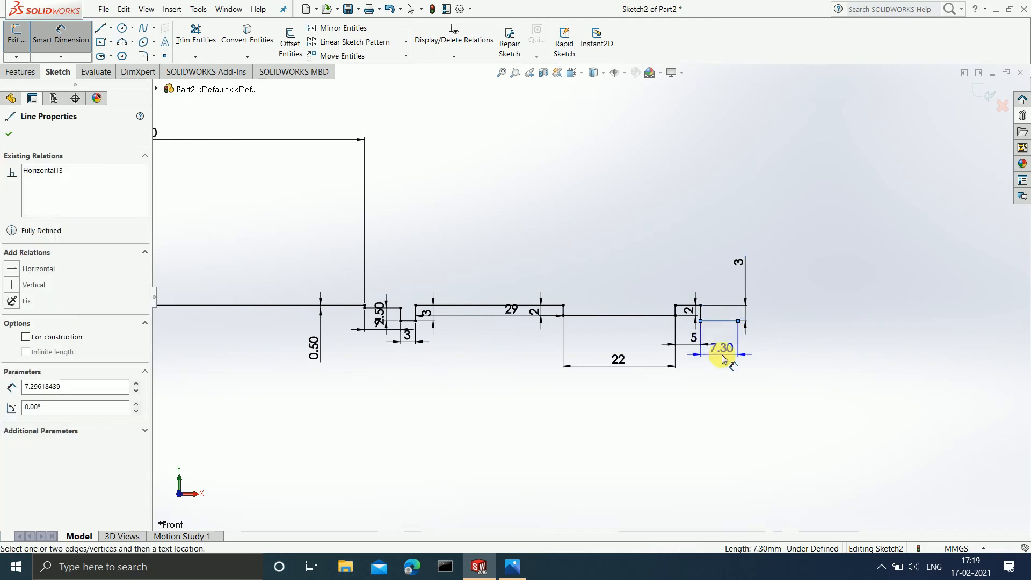
pyautogui.click(726, 356)
pyautogui.write('3')
pyautogui.press('Return')
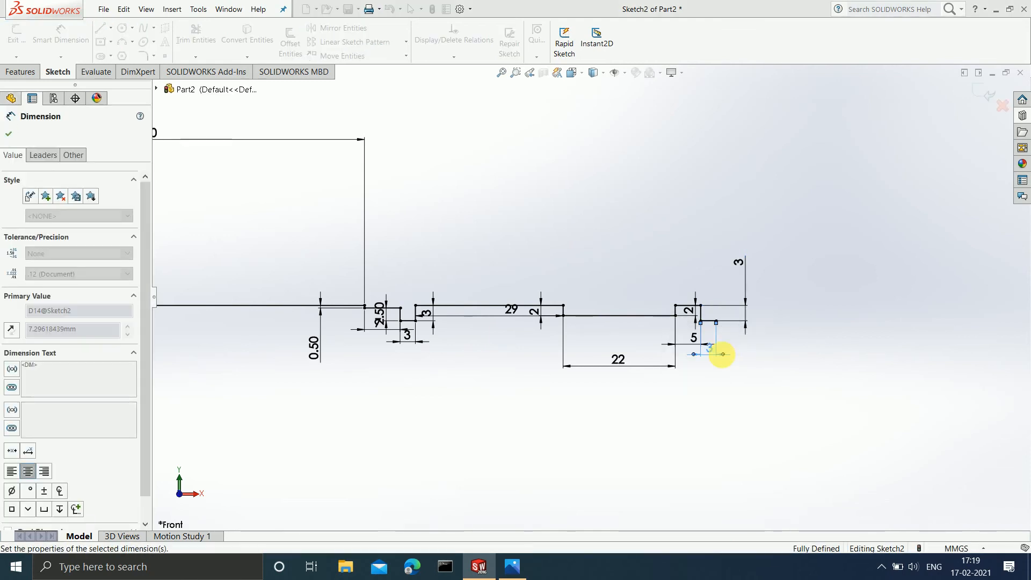
# - Check the last section in Photos, return to SOLIDWORKS, and sketch a vertical line about 7.72 mm long upward from the collar line's right end
pyautogui.click(521, 565)
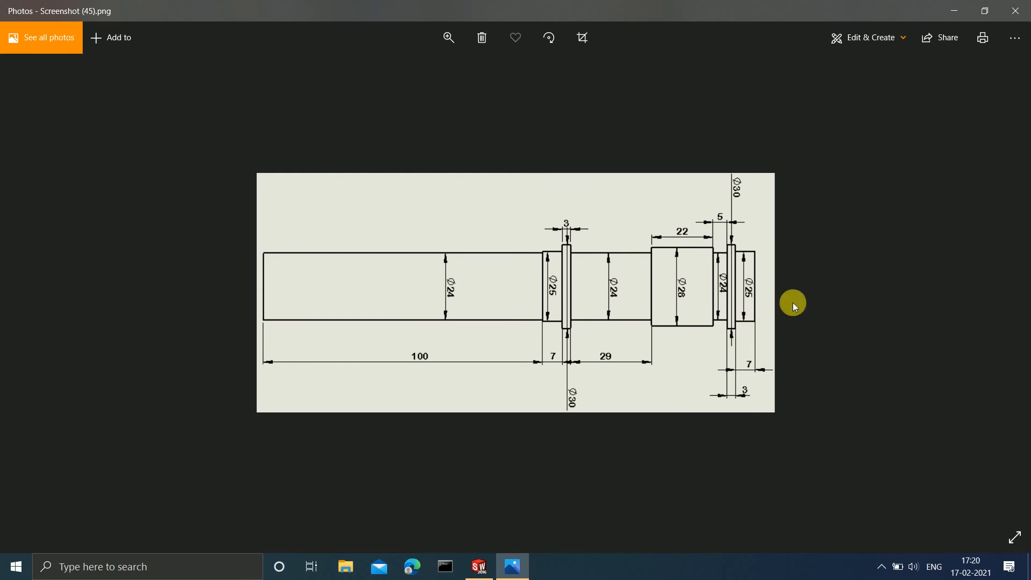
pyautogui.click(954, 11)
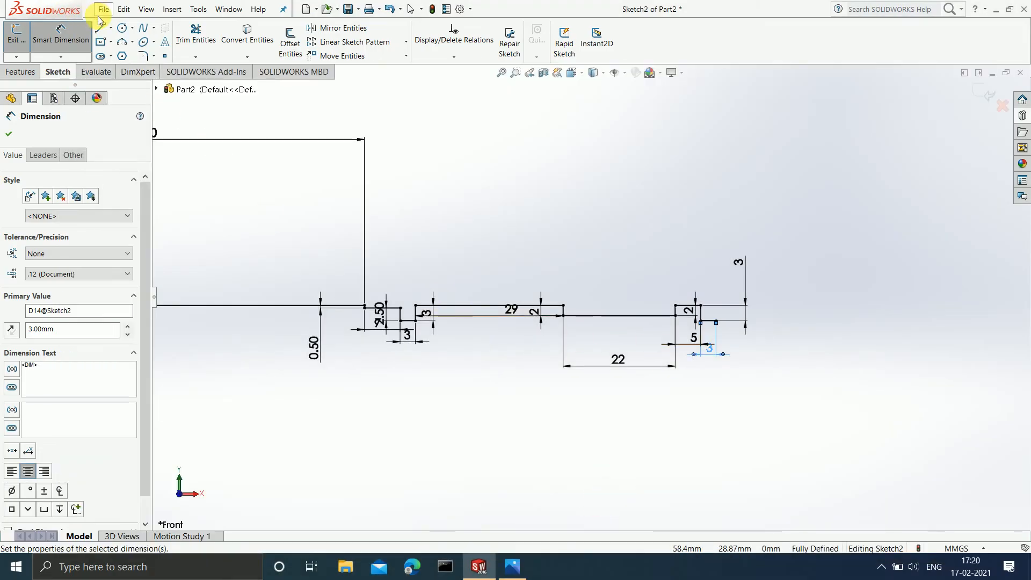
pyautogui.click(100, 28)
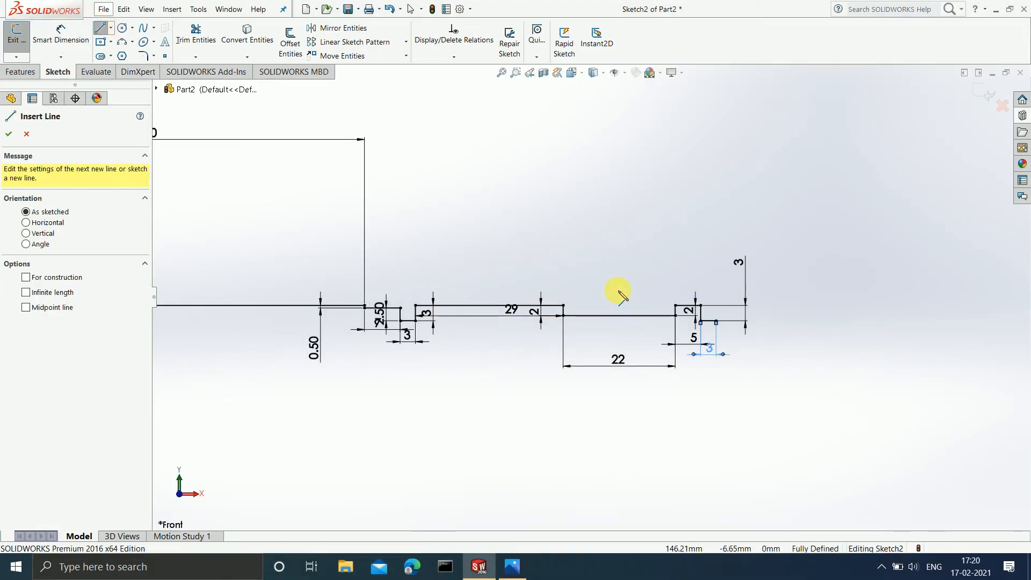
pyautogui.click(717, 321)
pyautogui.click(716, 281)
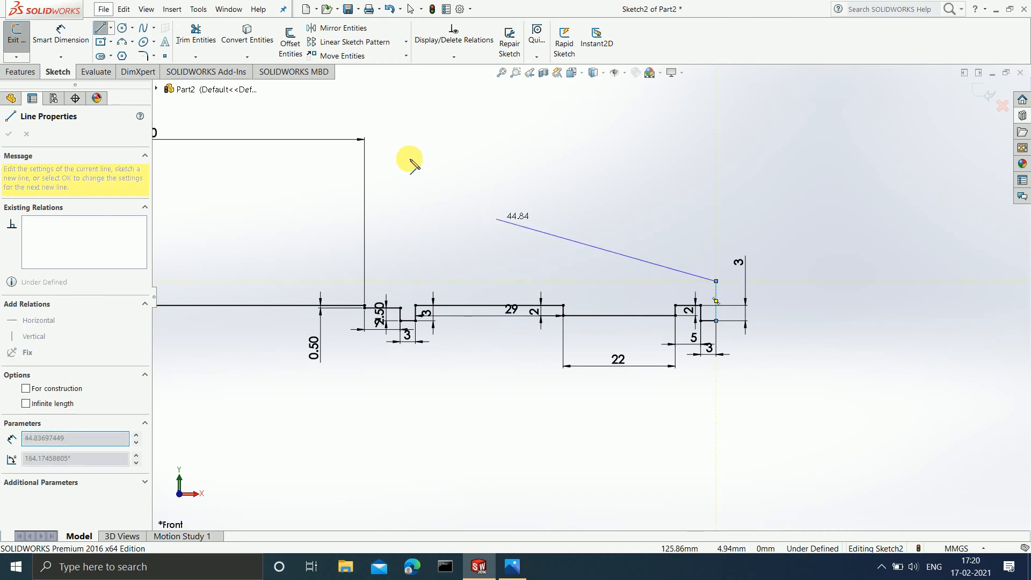
# - Dimension the vertical line at the last collar's right end to 2.5 mm, placing the dimension to its right
pyautogui.click(60, 34)
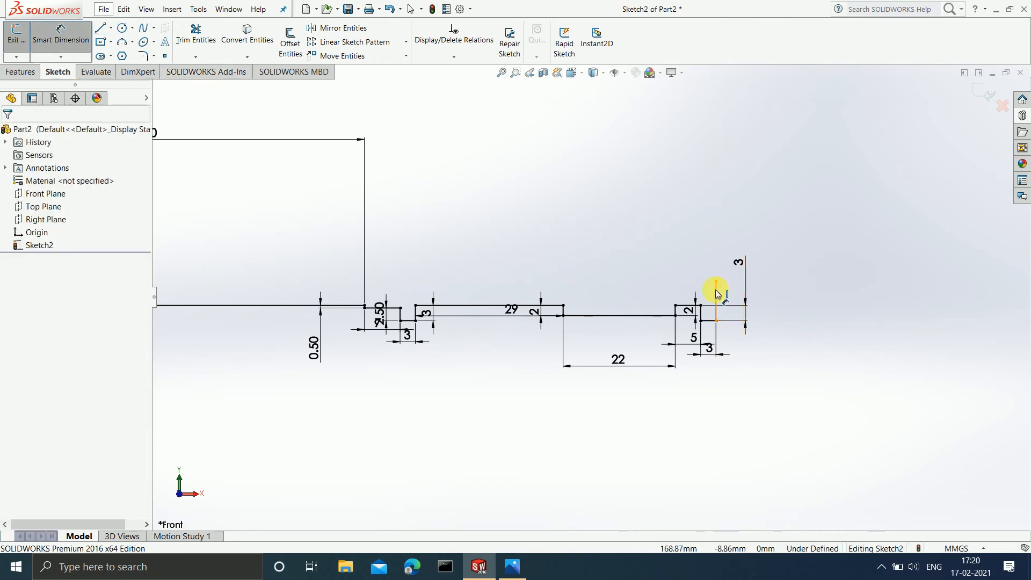
pyautogui.click(716, 294)
pyautogui.click(780, 303)
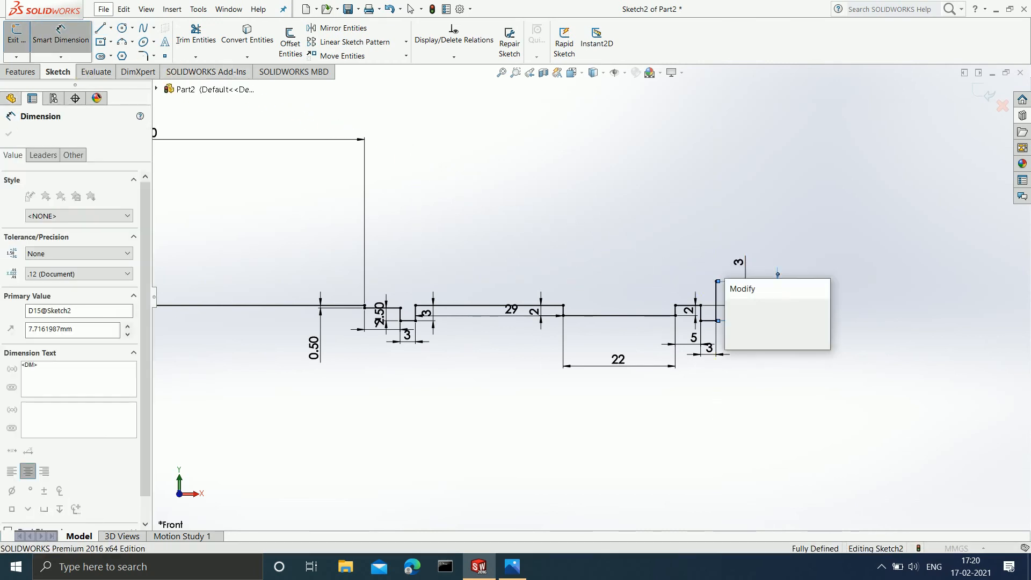
pyautogui.press('Return')
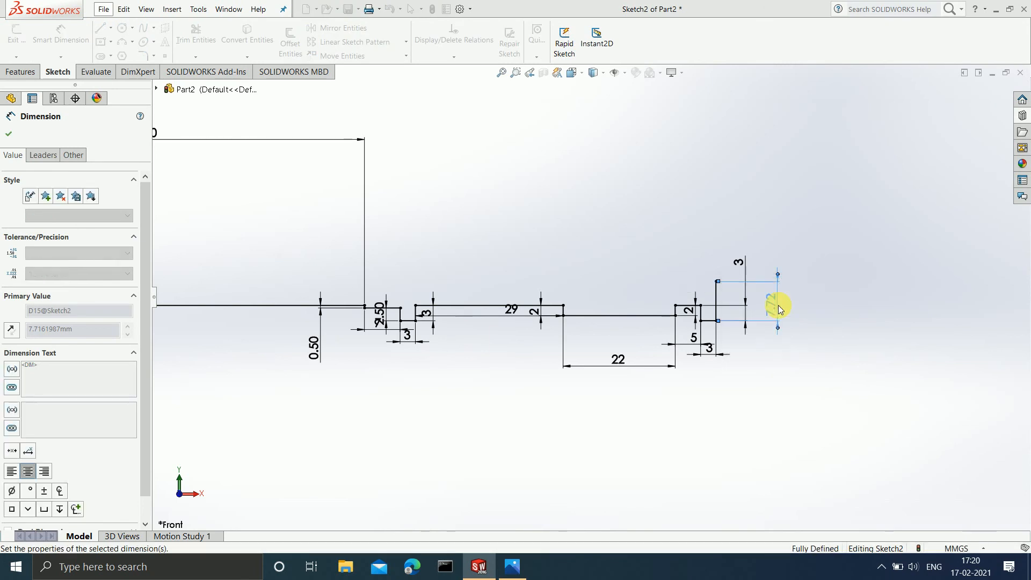
# - Check the end section in Photos, return to SOLIDWORKS, and sketch a horizontal line about 8.83 mm long rightward from the 2.5 mm line's upper end
pyautogui.click(507, 569)
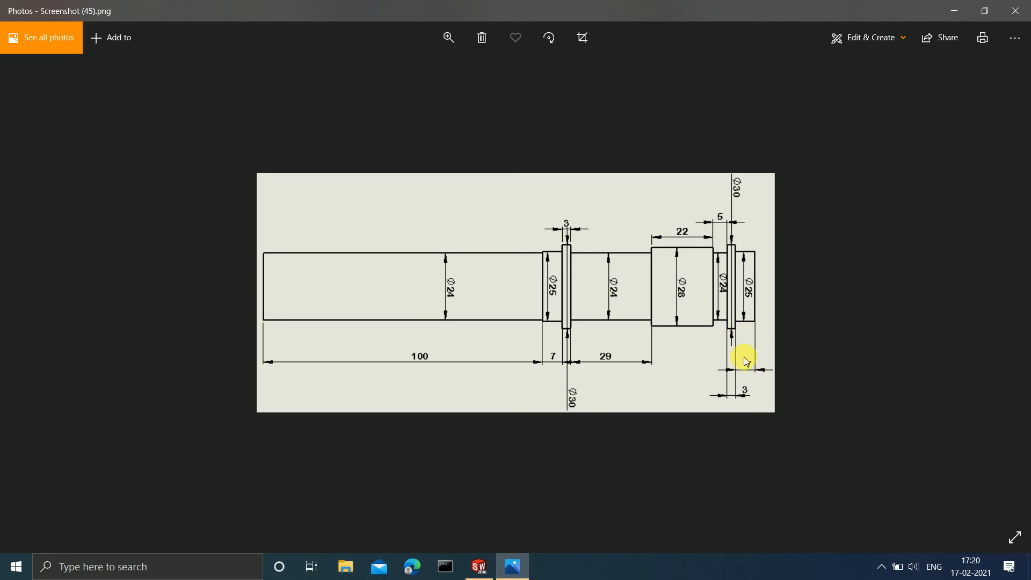
pyautogui.click(954, 10)
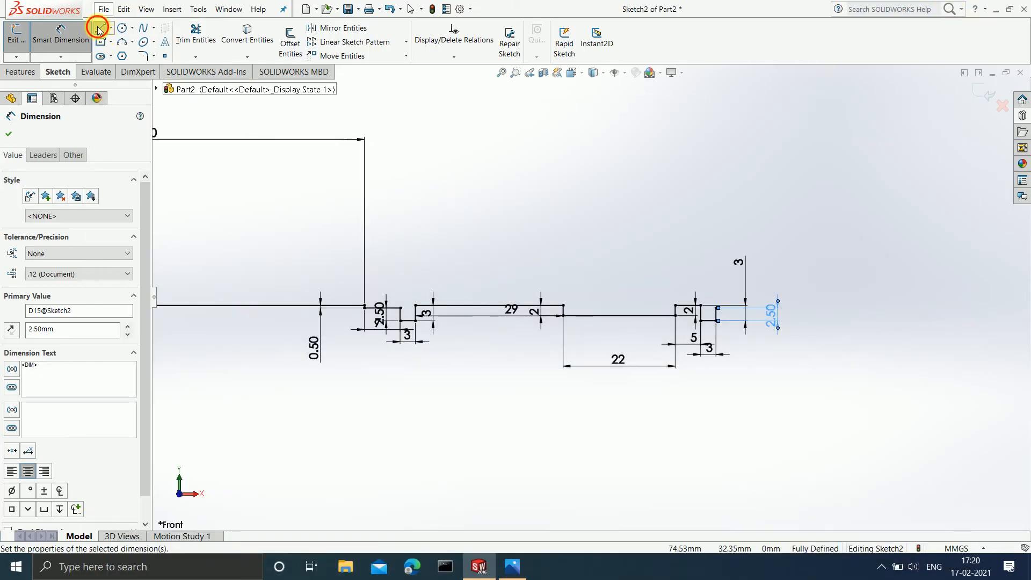
pyautogui.click(99, 29)
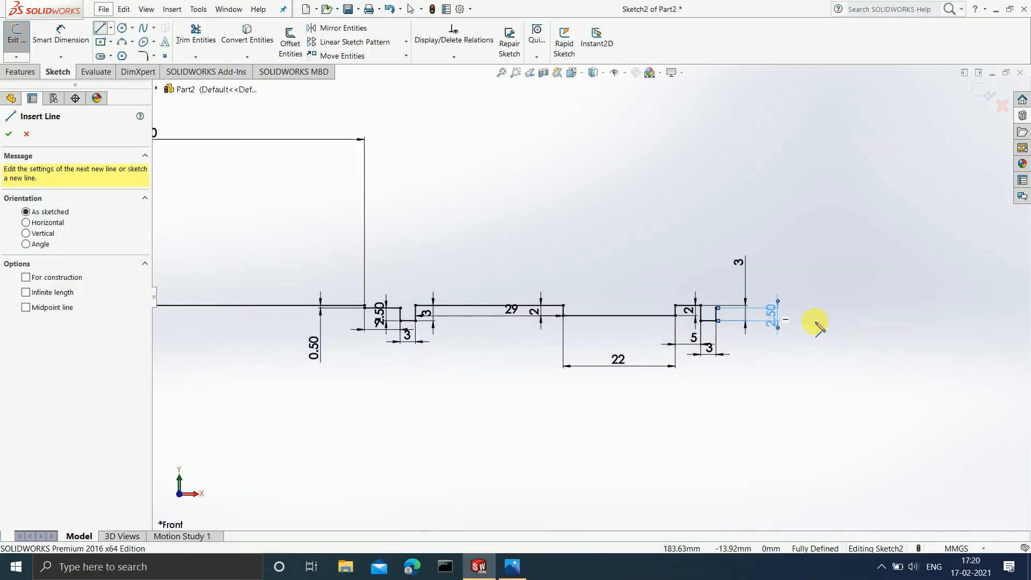
pyautogui.click(717, 311)
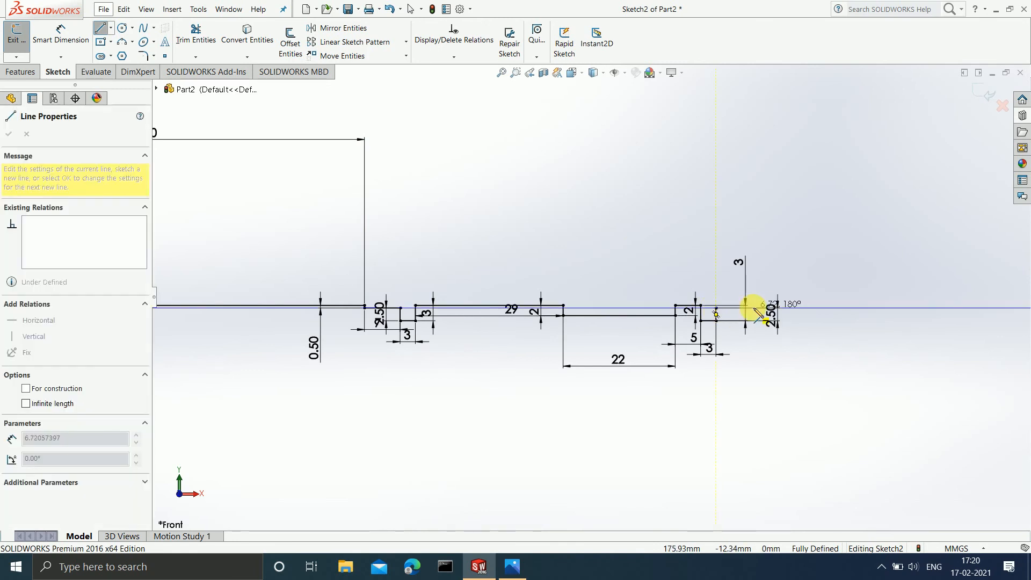
pyautogui.click(762, 309)
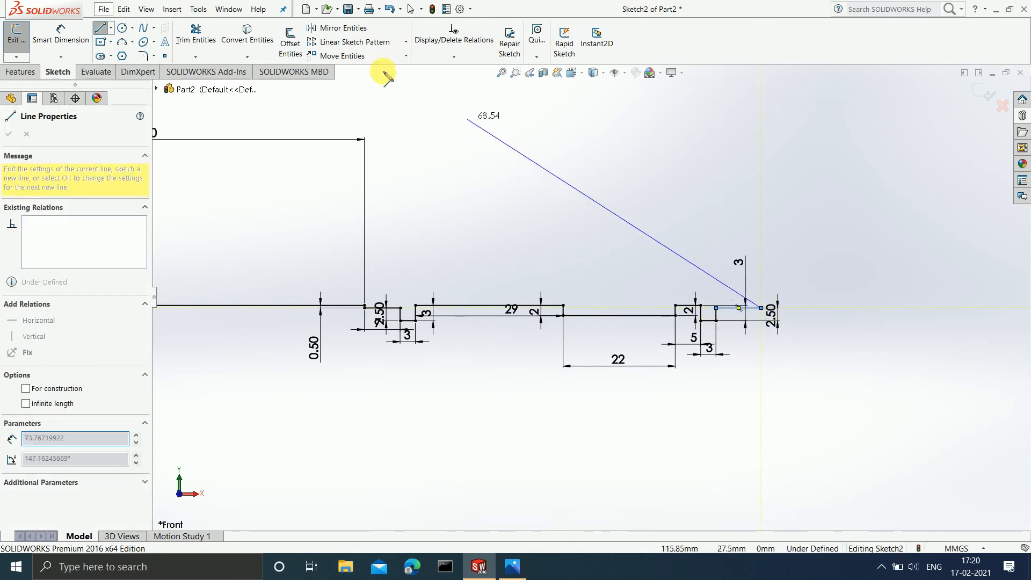
# - Dimension the end section's horizontal line to 7 mm, placing the dimension below the profile
pyautogui.click(76, 42)
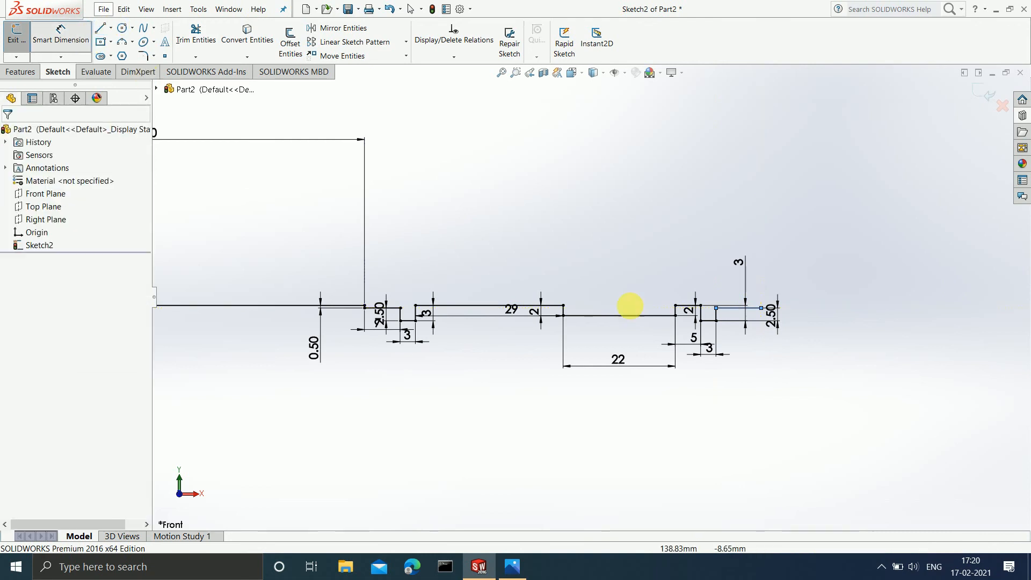
pyautogui.click(751, 312)
pyautogui.click(753, 405)
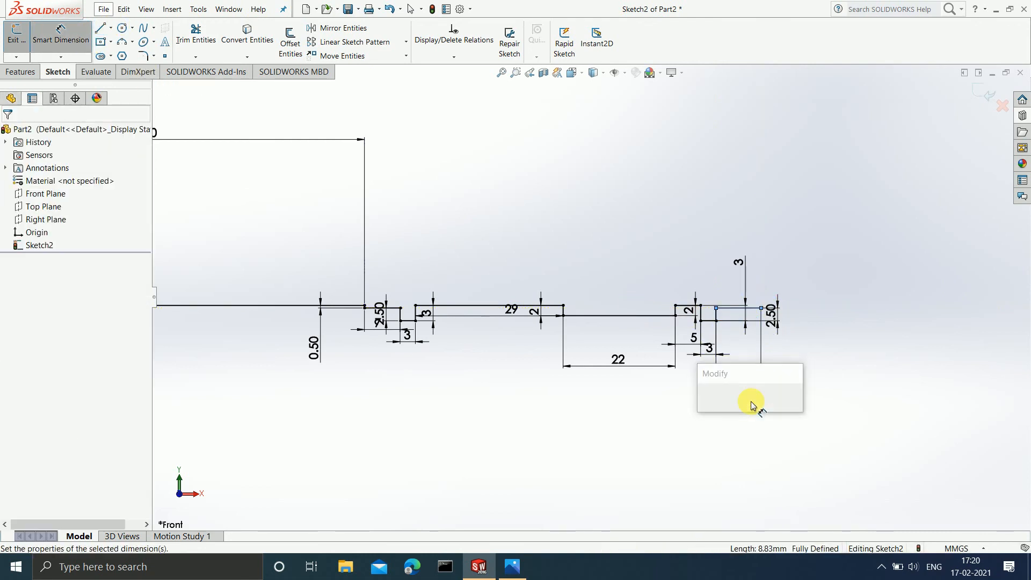
pyautogui.write('7')
pyautogui.press('Return')
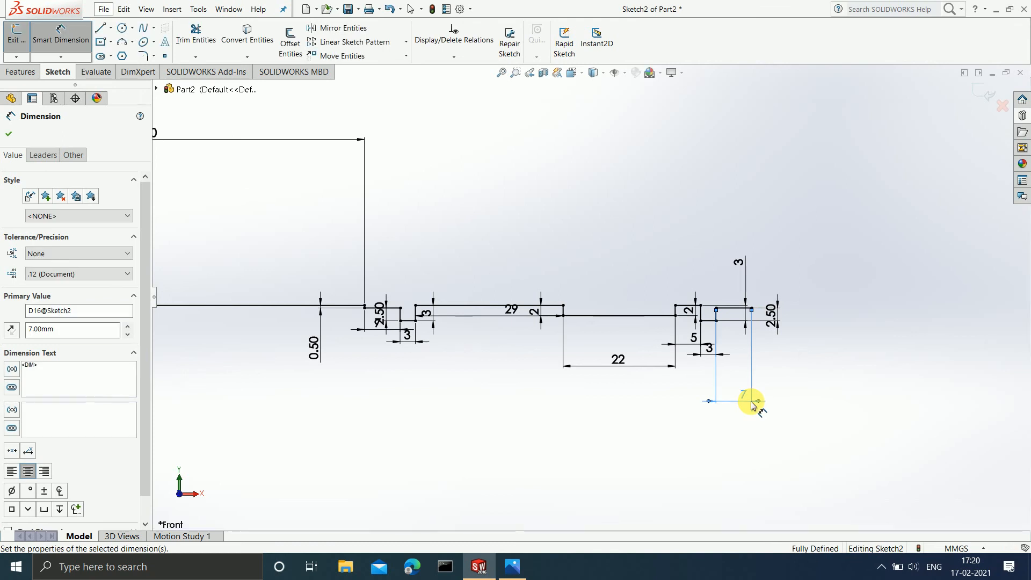
# - Check the end diameter in Photos, return to SOLIDWORKS, and sketch a vertical line about 23.35 mm long upward from the 7 mm line's right end
pyautogui.click(513, 567)
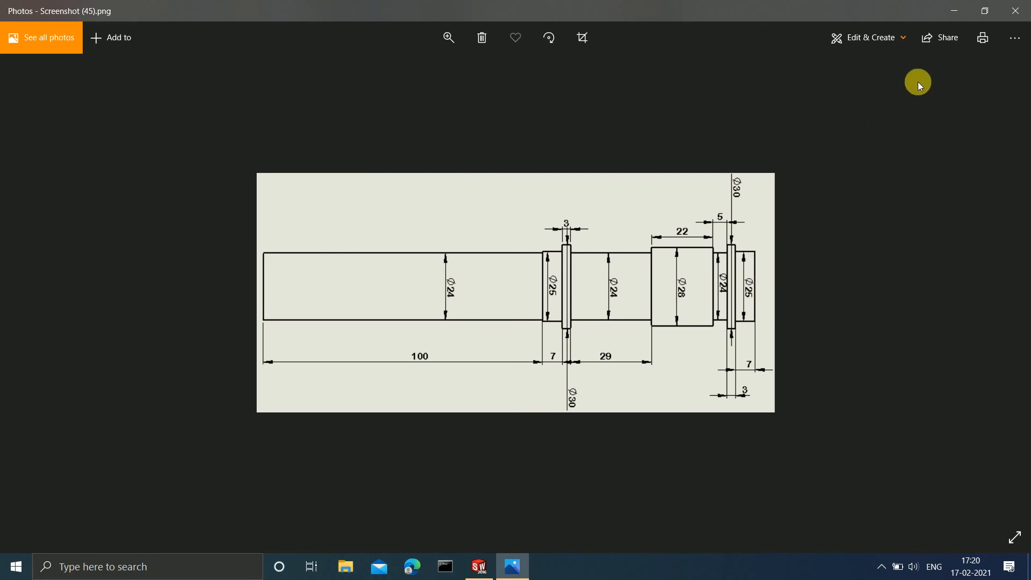
pyautogui.click(959, 10)
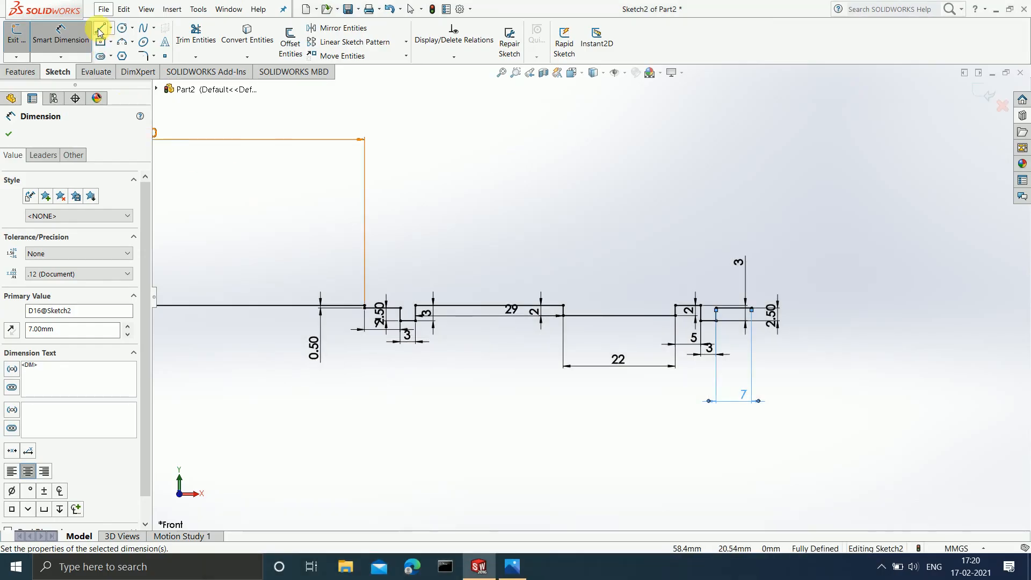
pyautogui.click(100, 28)
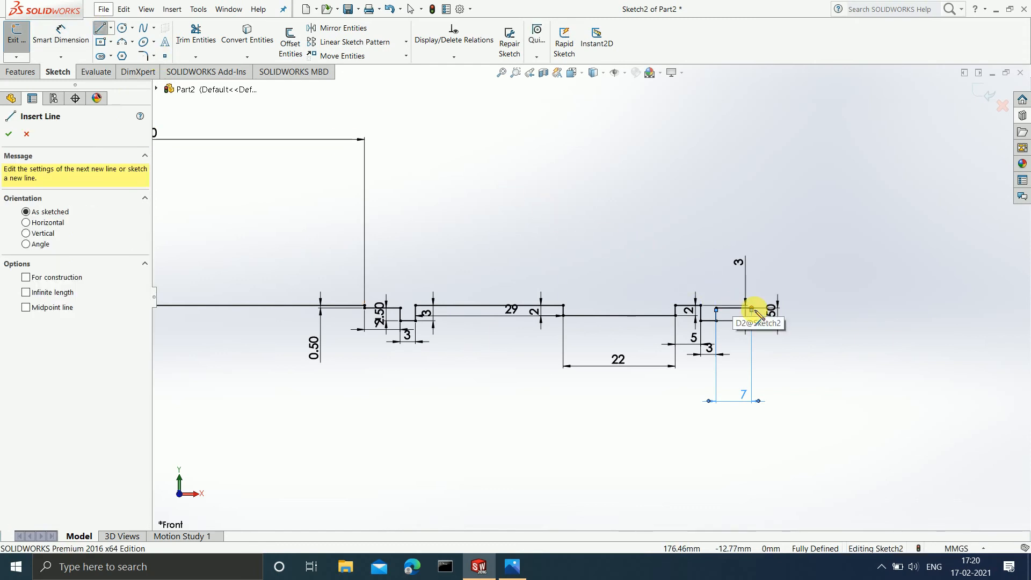
pyautogui.click(752, 309)
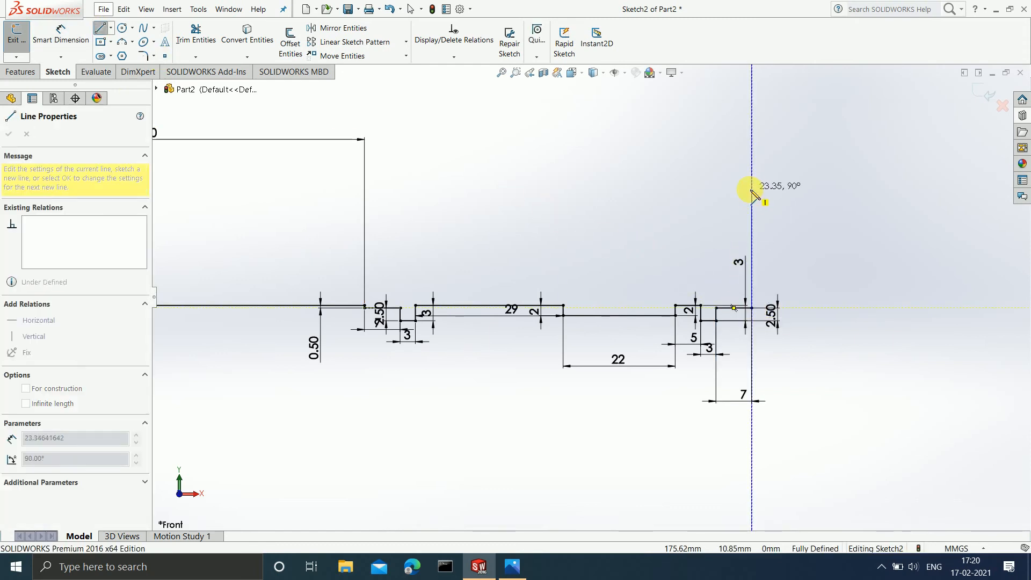
pyautogui.click(752, 189)
# - Dimension the vertical end line to 12.5 mm, placing the dimension to its right
pyautogui.click(61, 34)
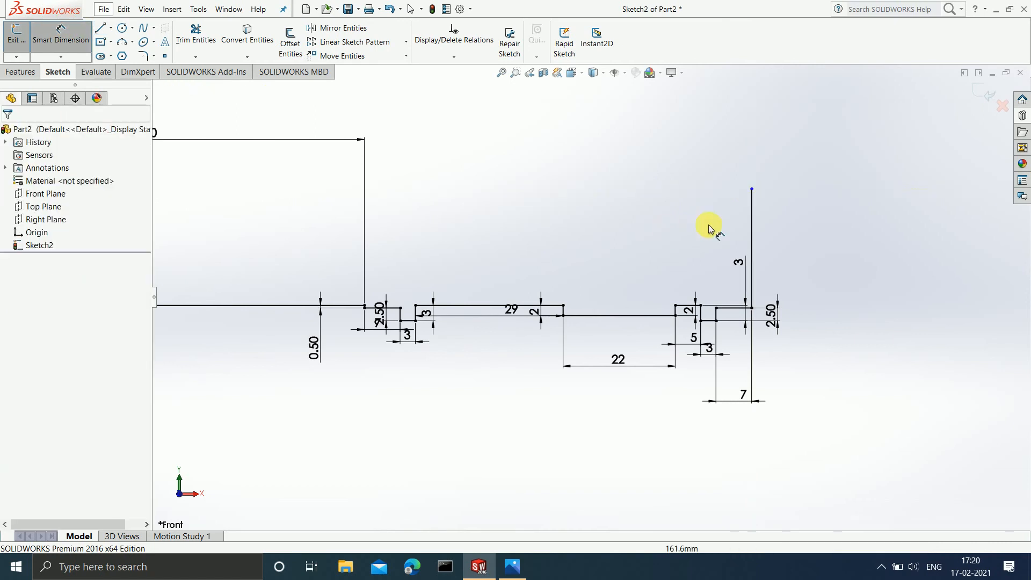
pyautogui.click(752, 223)
pyautogui.click(849, 229)
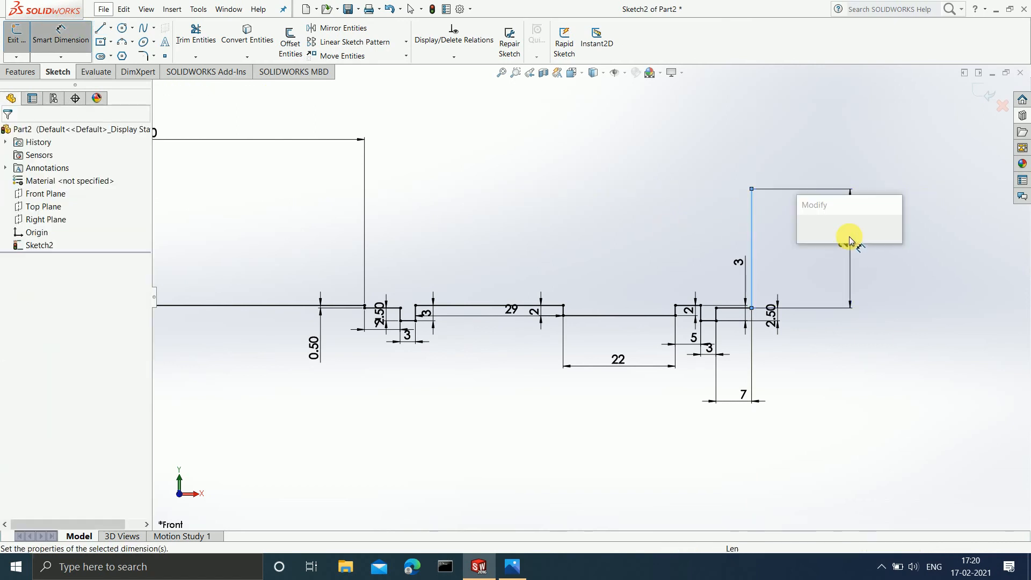
pyautogui.write('12.5')
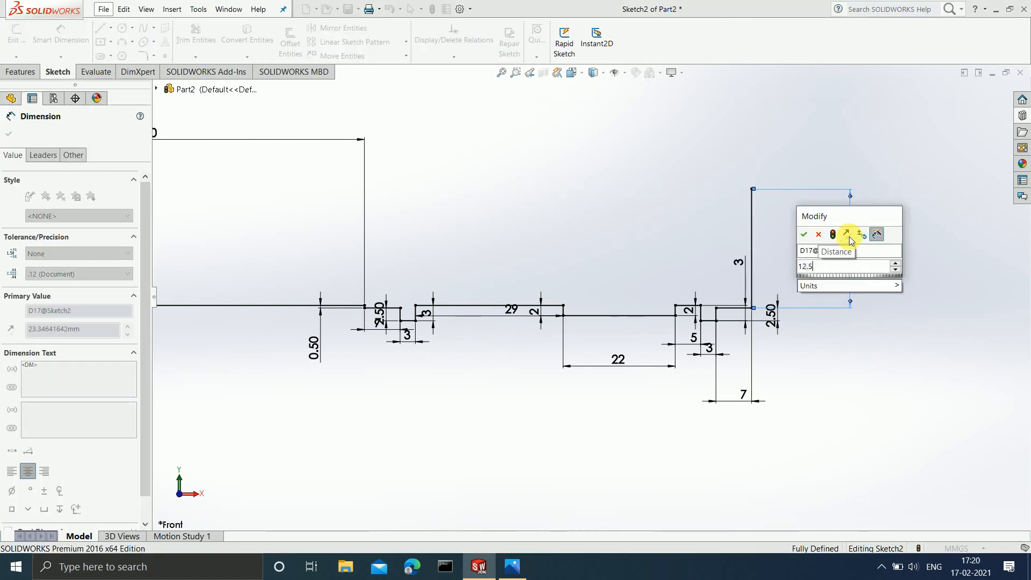
pyautogui.press('Return')
# - Close the profile with a line from the origin to the upper end of the 12.5 mm line, and end the Line command
pyautogui.scroll(4, 344, 249)
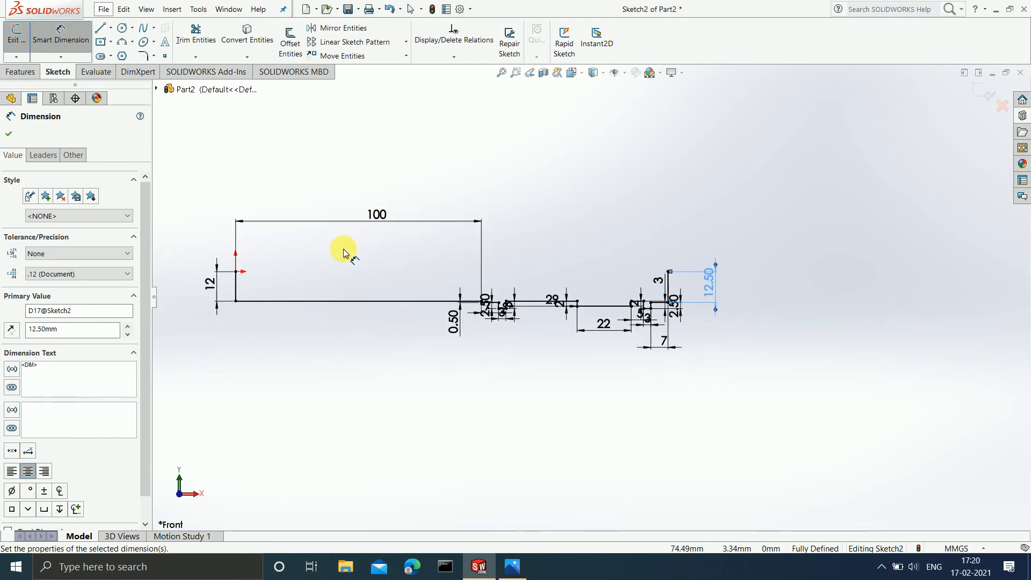
pyautogui.scroll(1, 358, 281)
pyautogui.scroll(-2, 661, 300)
pyautogui.scroll(-2, 901, 311)
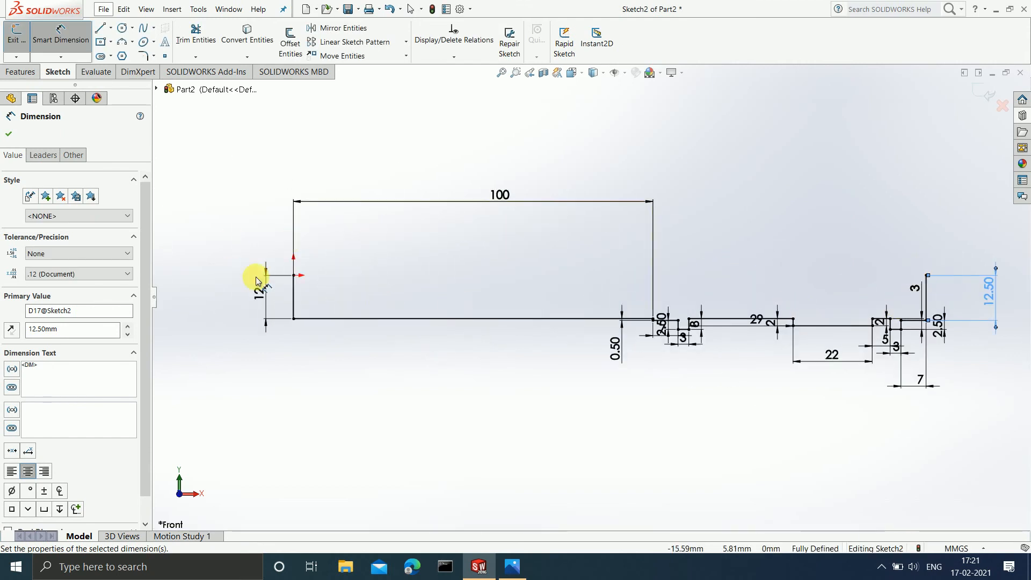
pyautogui.click(100, 32)
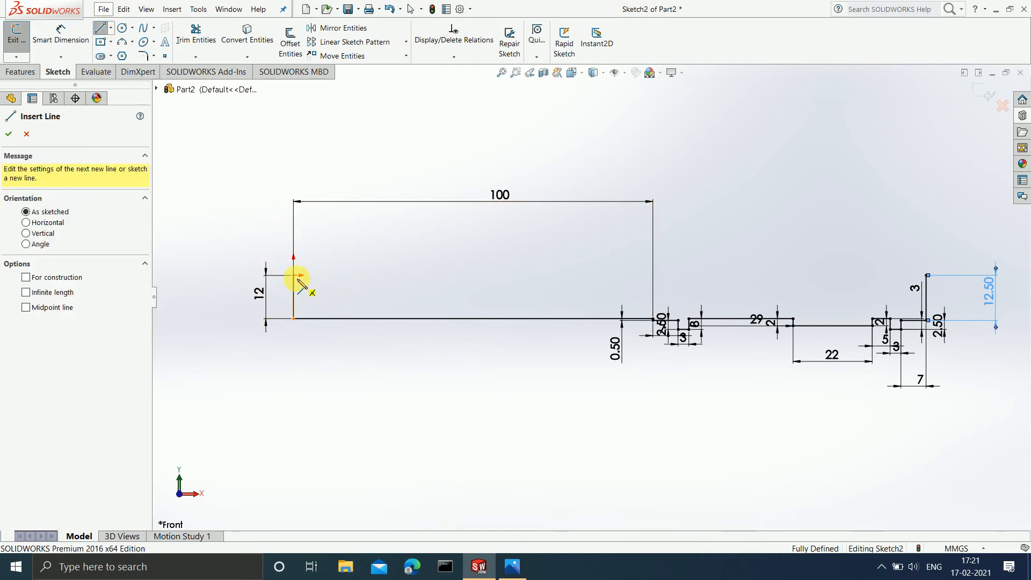
pyautogui.click(294, 276)
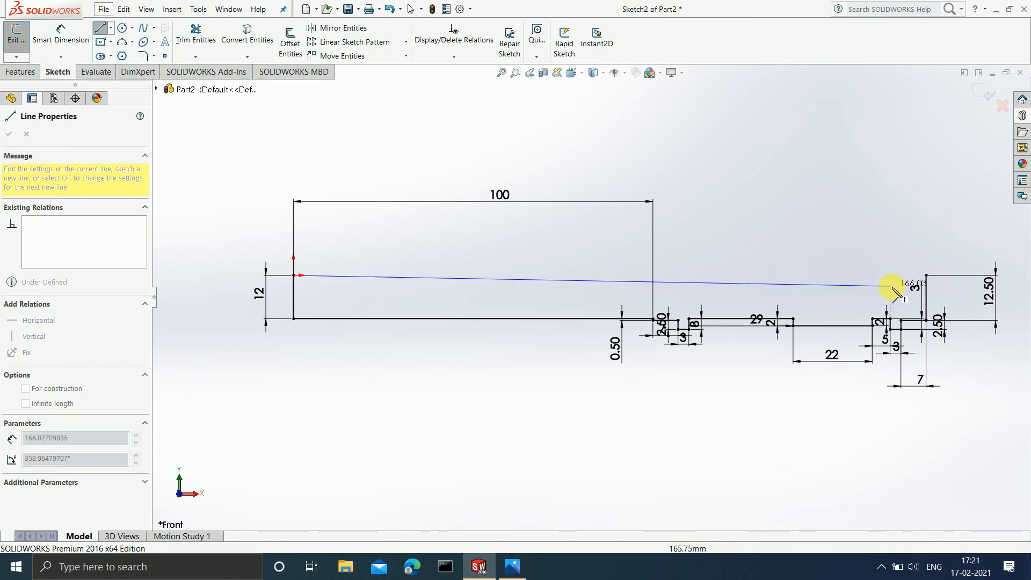
pyautogui.click(925, 275)
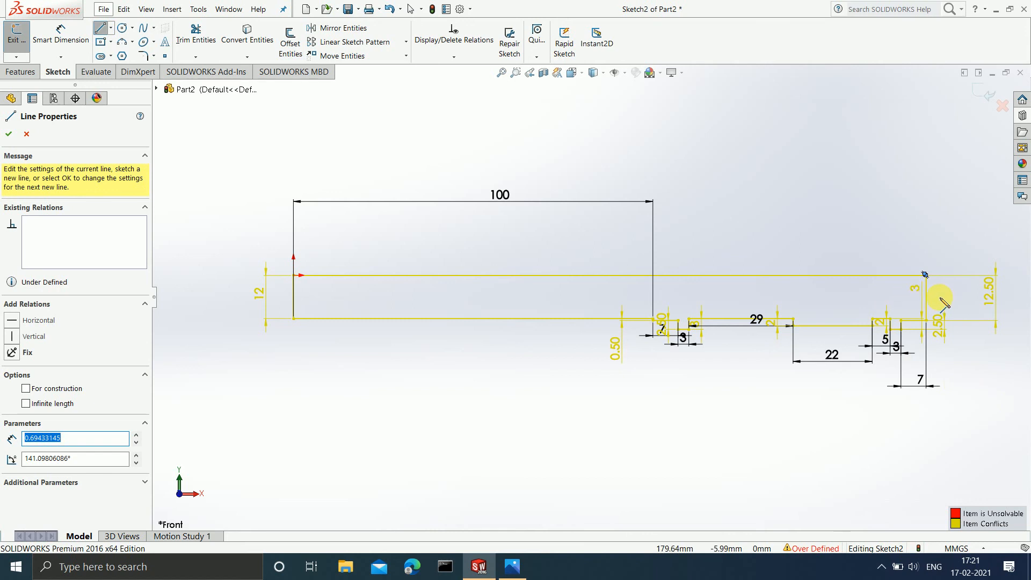
pyautogui.press('Escape')
pyautogui.press('Escape')
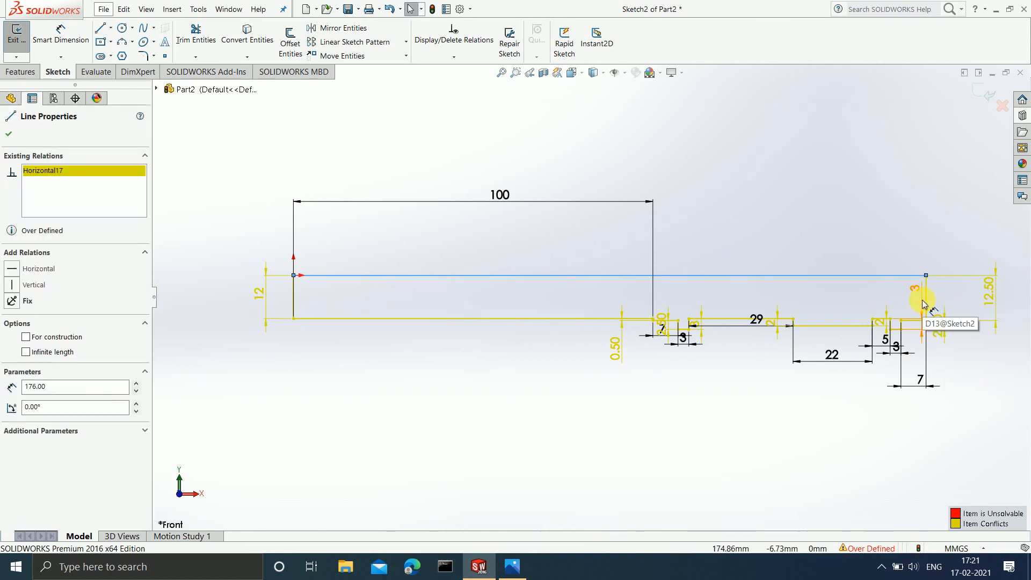
# - Delete the conflicting horizontal relation from the long closing line and deselect the line
pyautogui.rightClick(71, 172)
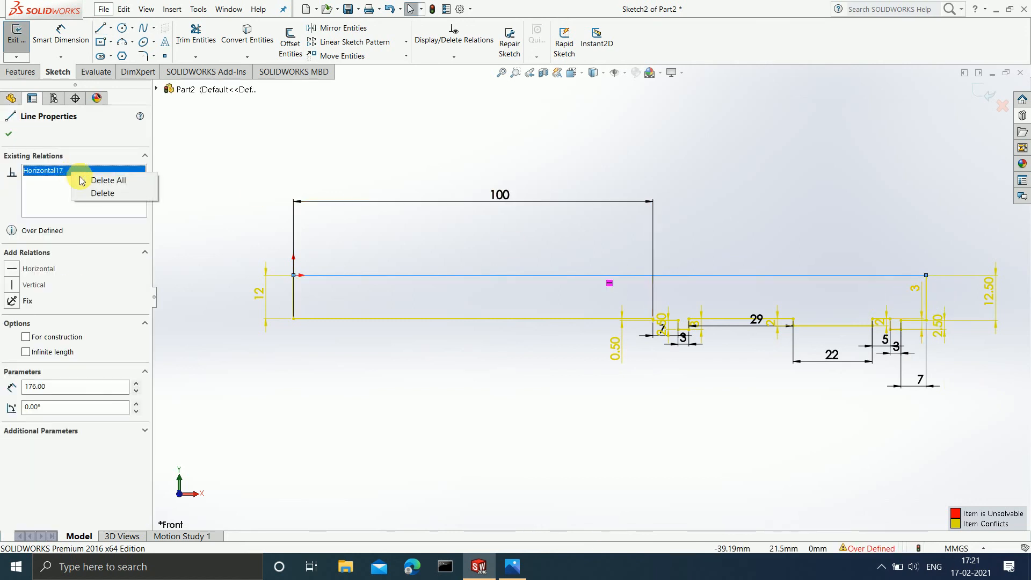
pyautogui.click(110, 194)
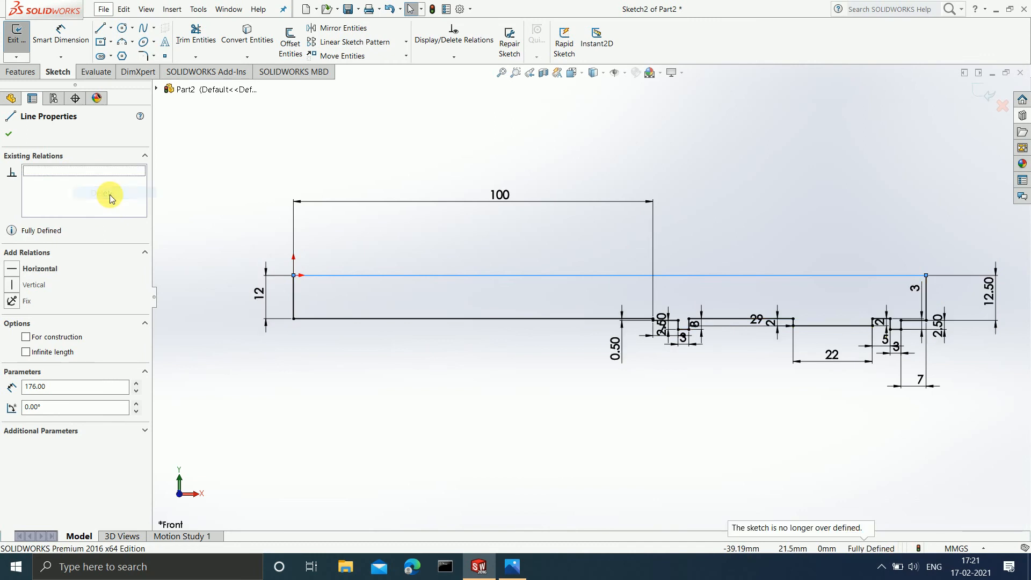
pyautogui.click(827, 214)
# - Inspect the closed shaft profile and exit the sketch, keeping its changes
pyautogui.scroll(-1, 913, 328)
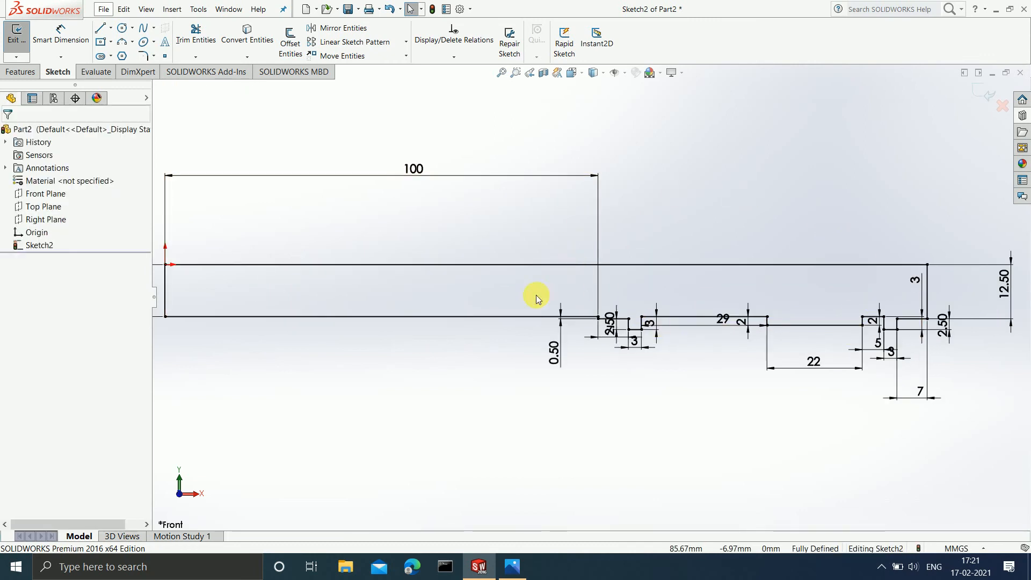
pyautogui.scroll(2, 590, 296)
pyautogui.scroll(-1, 836, 330)
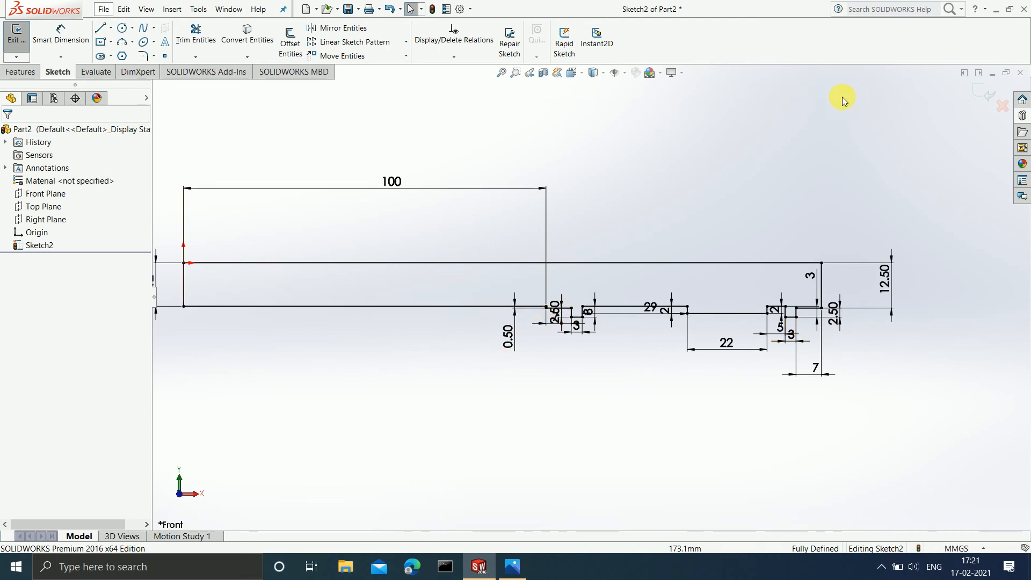
pyautogui.click(975, 88)
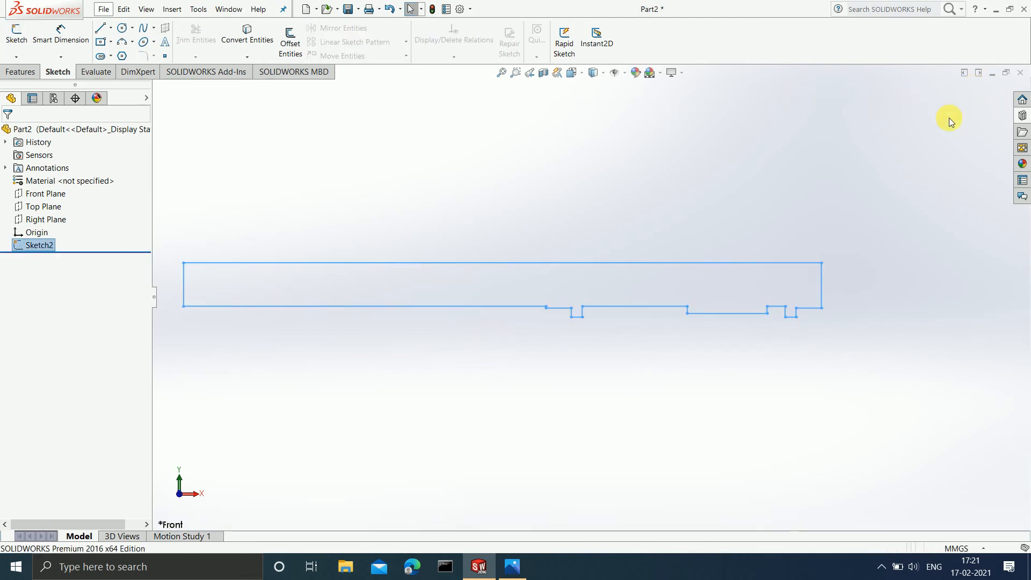
# - Create a Revolved Boss/Base from the shaft profile, turning it 360 degrees, Blind, about the long upper closing line
pyautogui.scroll(-1, 376, 279)
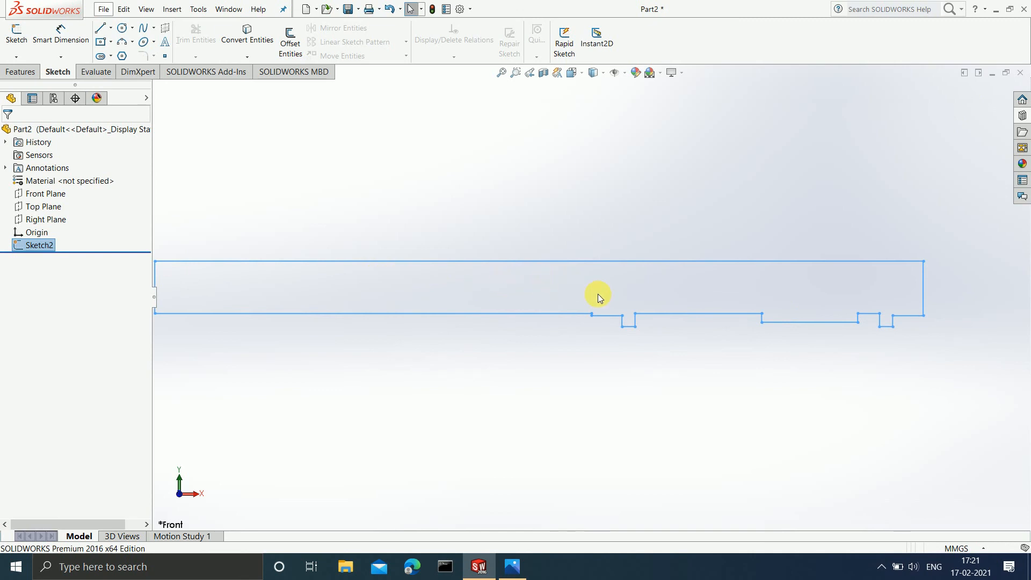
pyautogui.scroll(1, 487, 341)
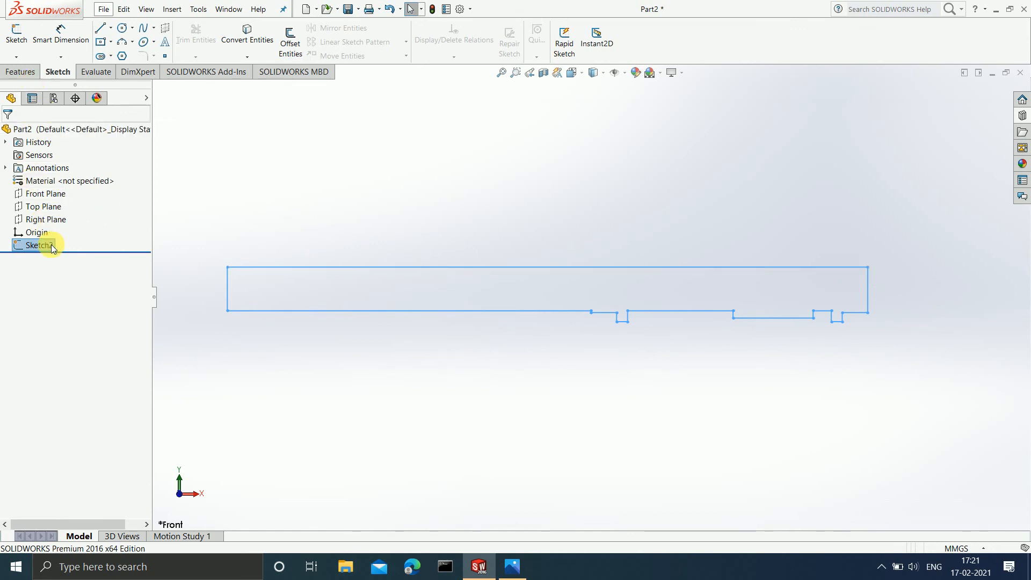
pyautogui.click(9, 72)
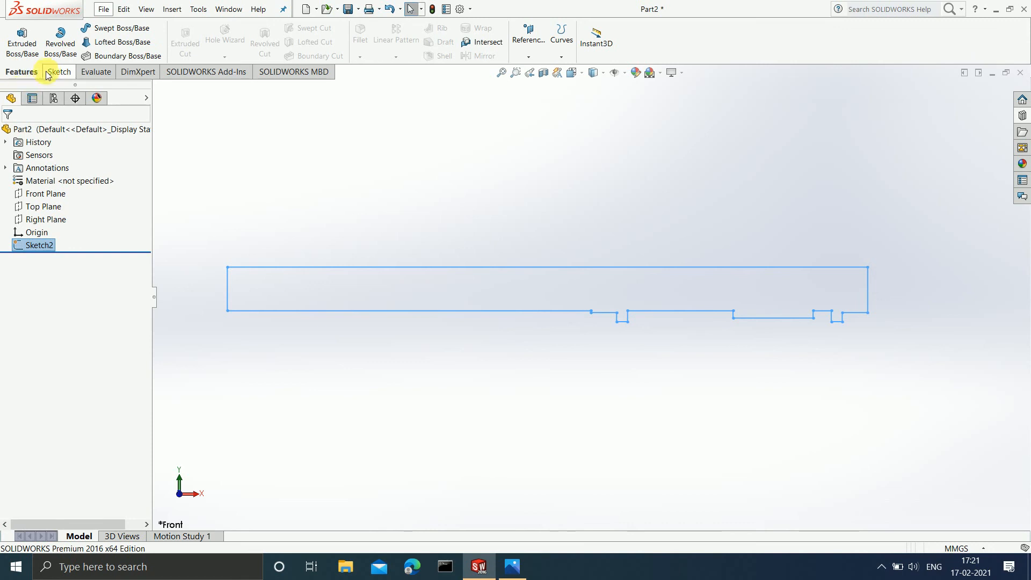
pyautogui.click(63, 41)
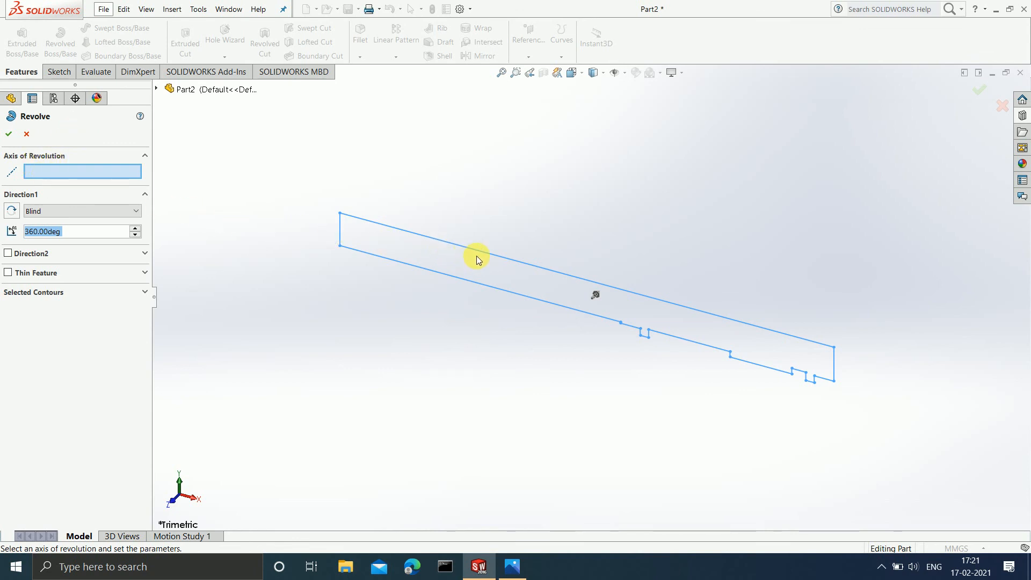
pyautogui.click(494, 259)
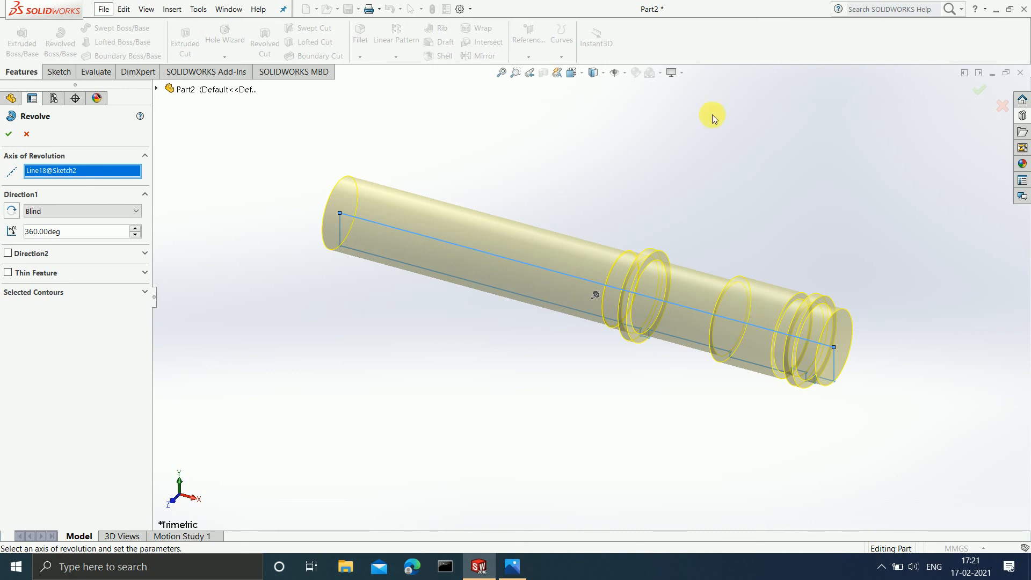
pyautogui.click(12, 139)
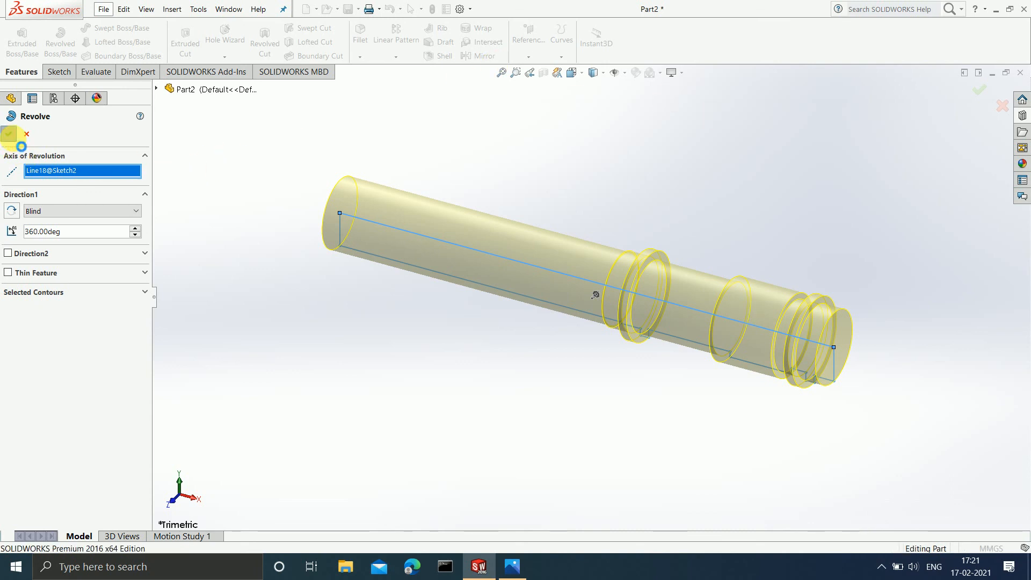
# - Inspect the revolved shaft from several angles and compare it with the reference drawing and the 3D reference picture in Photos
pyautogui.scroll(-3, 815, 263)
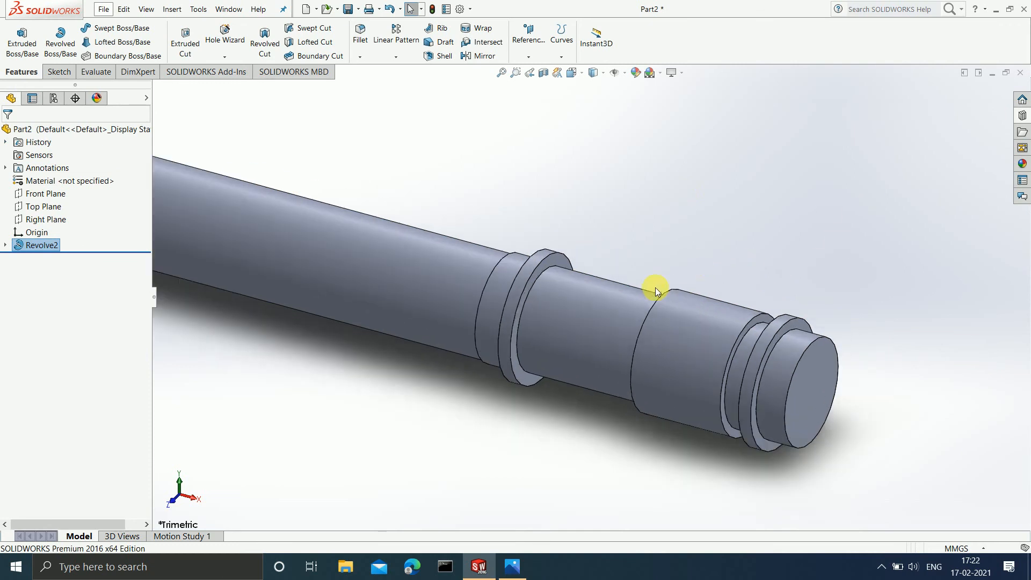
pyautogui.scroll(4, 560, 426)
pyautogui.moveTo(559, 426); pyautogui.dragTo(666, 409, button='middle')
pyautogui.moveTo(684, 457); pyautogui.dragTo(580, 521, button='middle')
pyautogui.click(513, 567)
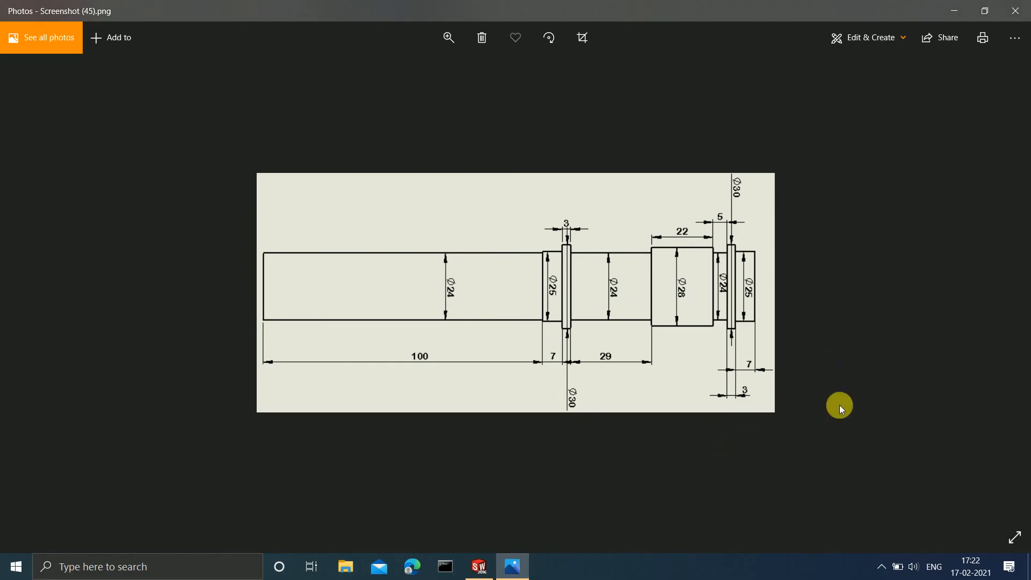
pyautogui.press('Right')
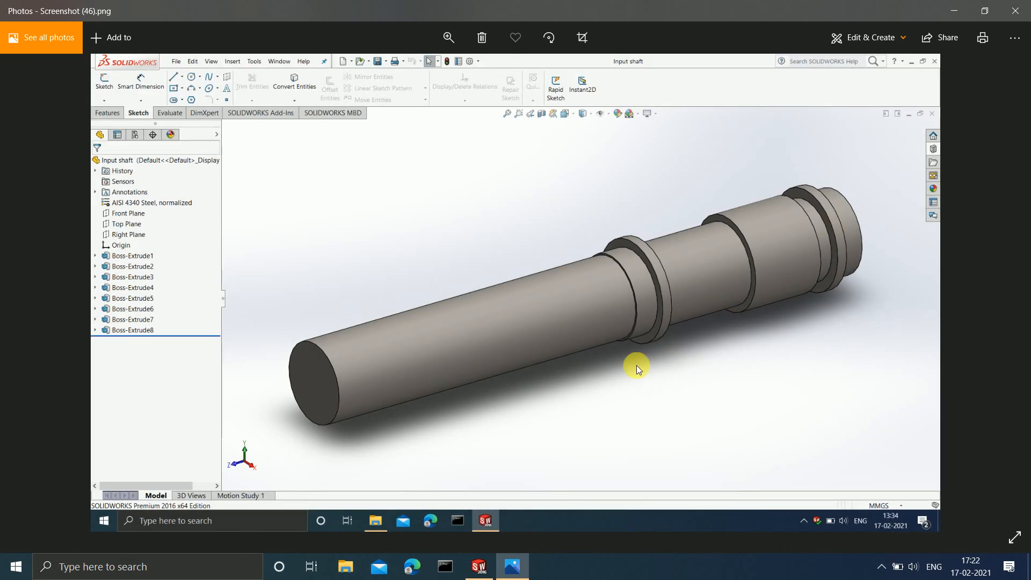
pyautogui.click(954, 10)
pyautogui.moveTo(453, 315)
pyautogui.mouseDown(button='middle')
pyautogui.moveTo(495, 336)
pyautogui.moveTo(507, 360)
pyautogui.moveTo(553, 344)
pyautogui.moveTo(498, 306)
pyautogui.moveTo(543, 188)
pyautogui.moveTo(546, 340)
pyautogui.moveTo(482, 345)
pyautogui.moveTo(465, 316)
pyautogui.mouseUp(button='middle')
pyautogui.scroll(-2, 629, 233)
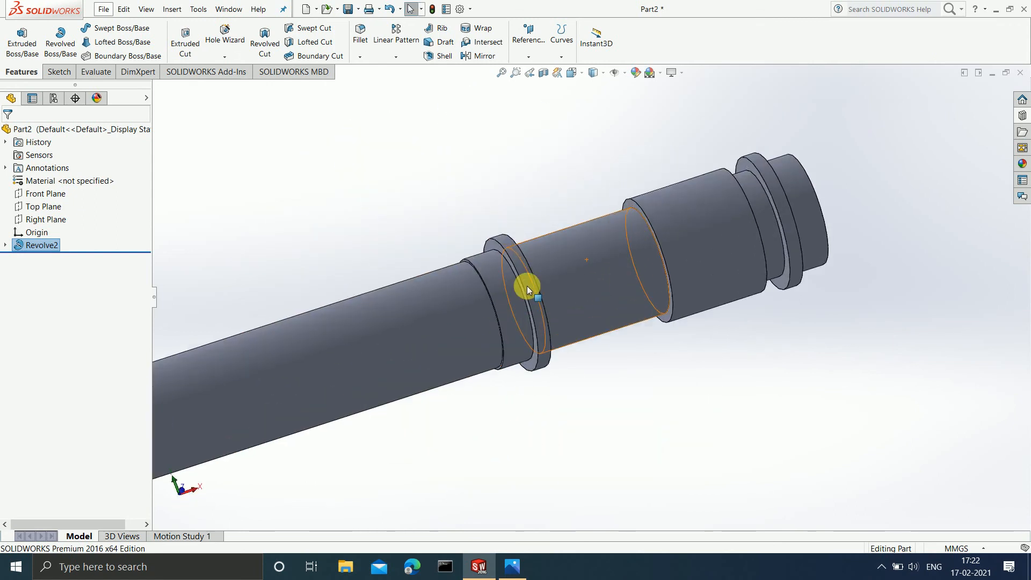
pyautogui.scroll(2, 527, 286)
pyautogui.scroll(-1, 516, 308)
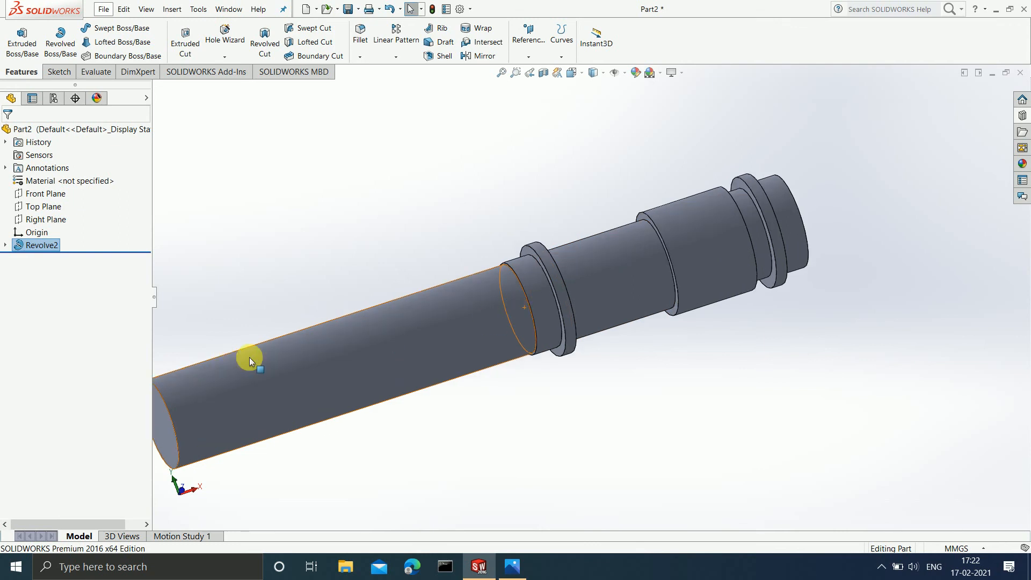
pyautogui.scroll(2, 388, 335)
pyautogui.scroll(-2, 396, 338)
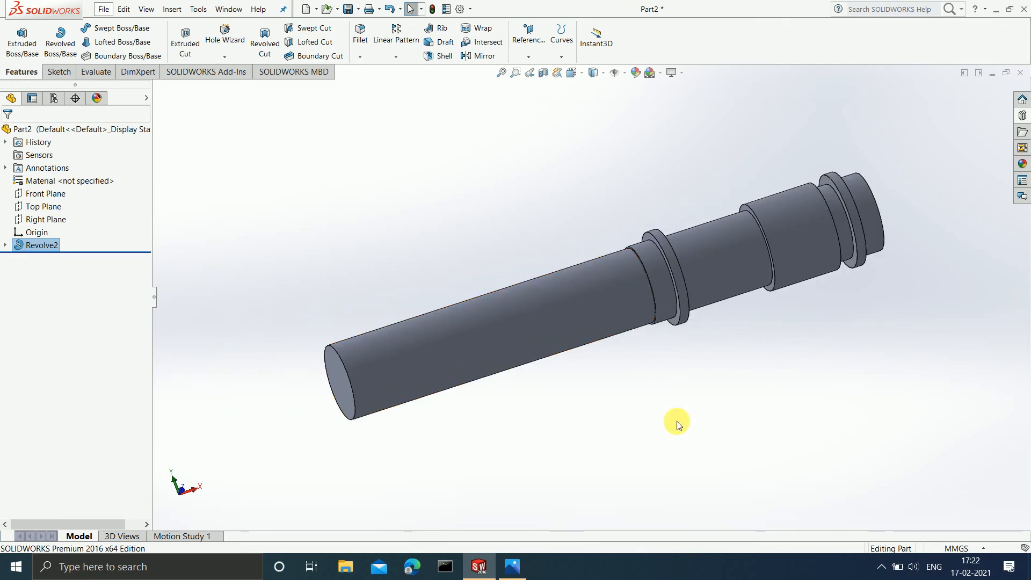
# - Examine the revolve feature's underlying sketch and the shaft's narrow shoulder, collar and long cylindrical faces
pyautogui.click(6, 245)
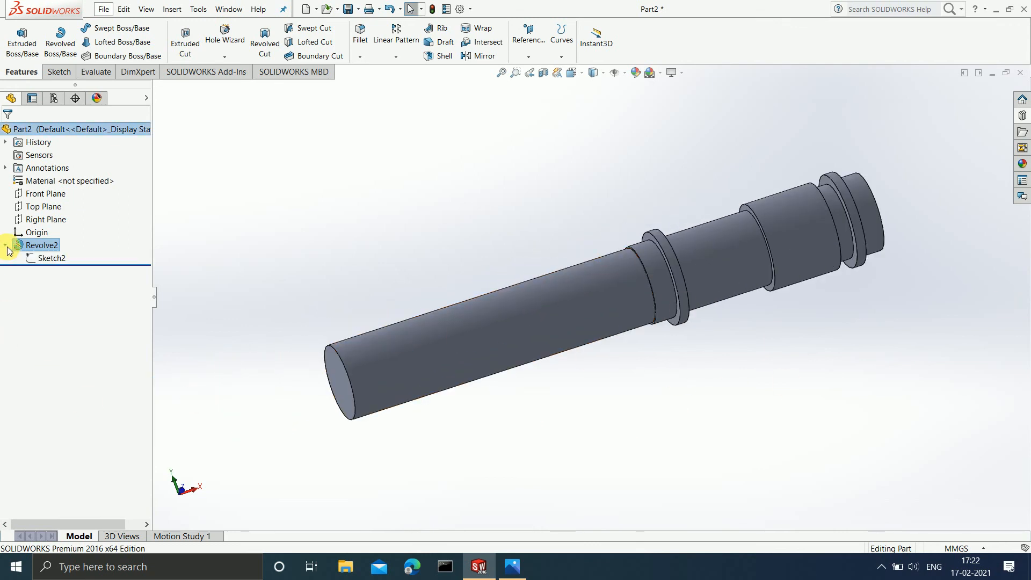
pyautogui.click(33, 260)
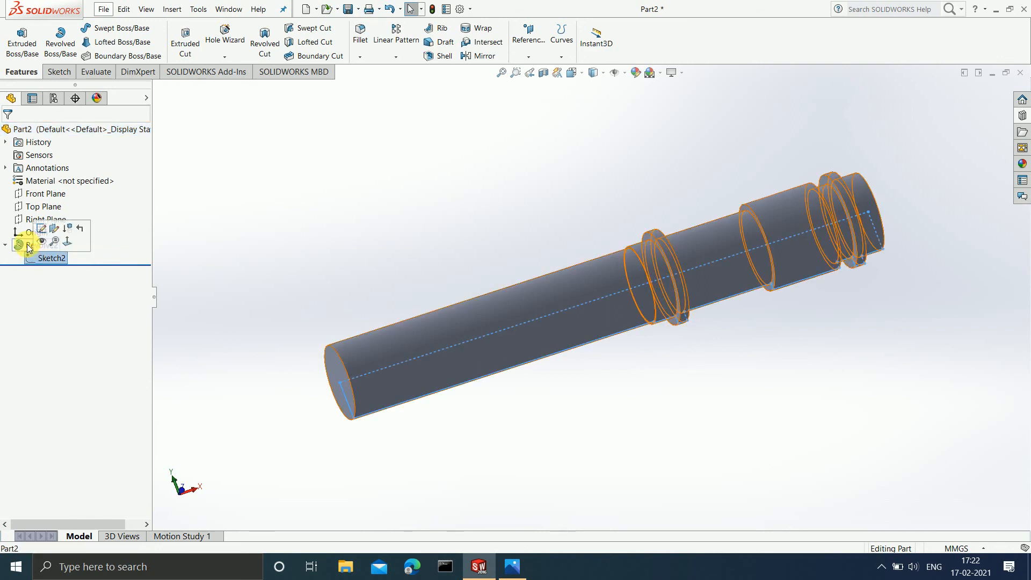
pyautogui.click(26, 245)
pyautogui.click(424, 194)
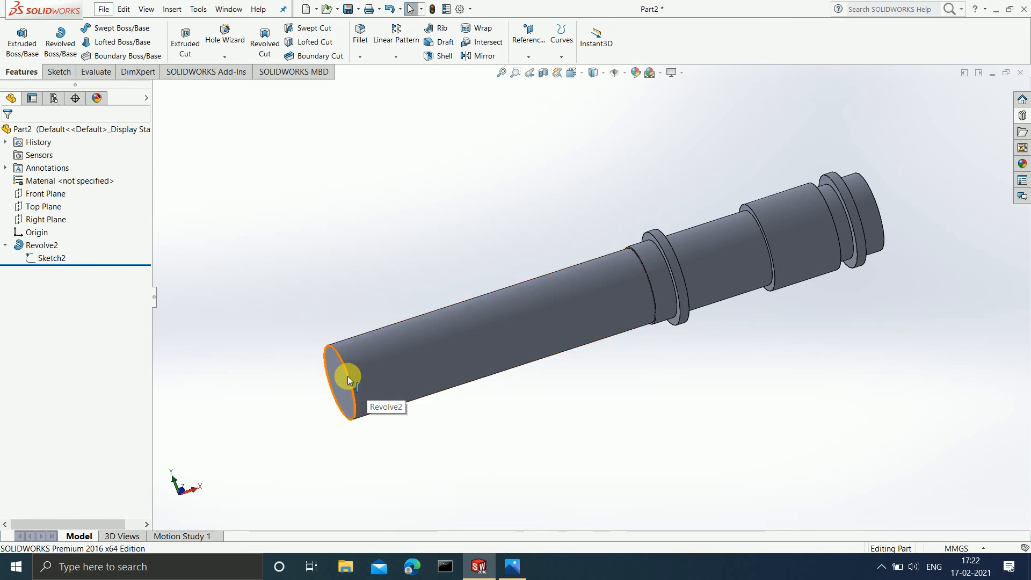
pyautogui.click(666, 300)
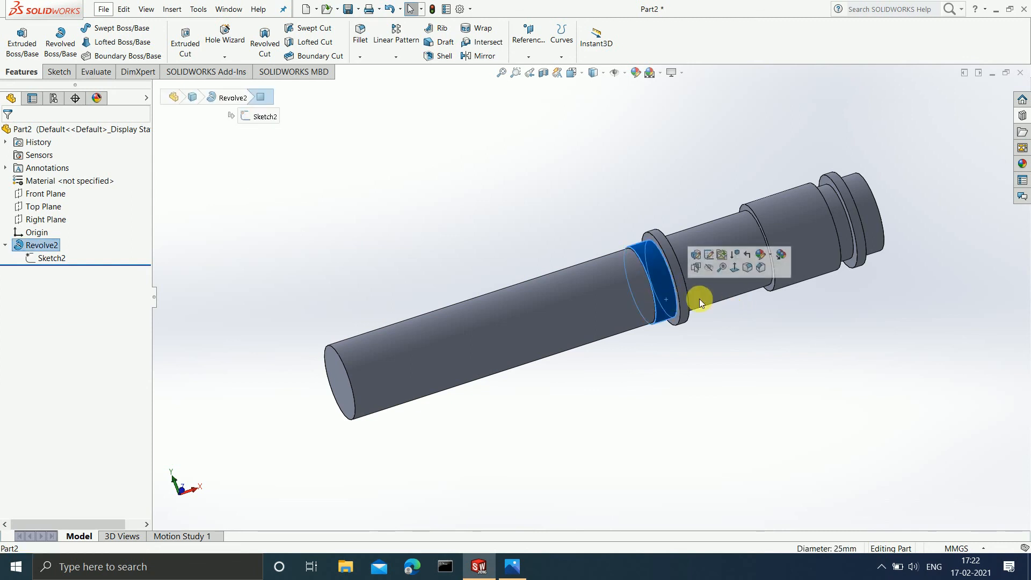
pyautogui.click(683, 292)
pyautogui.click(713, 357)
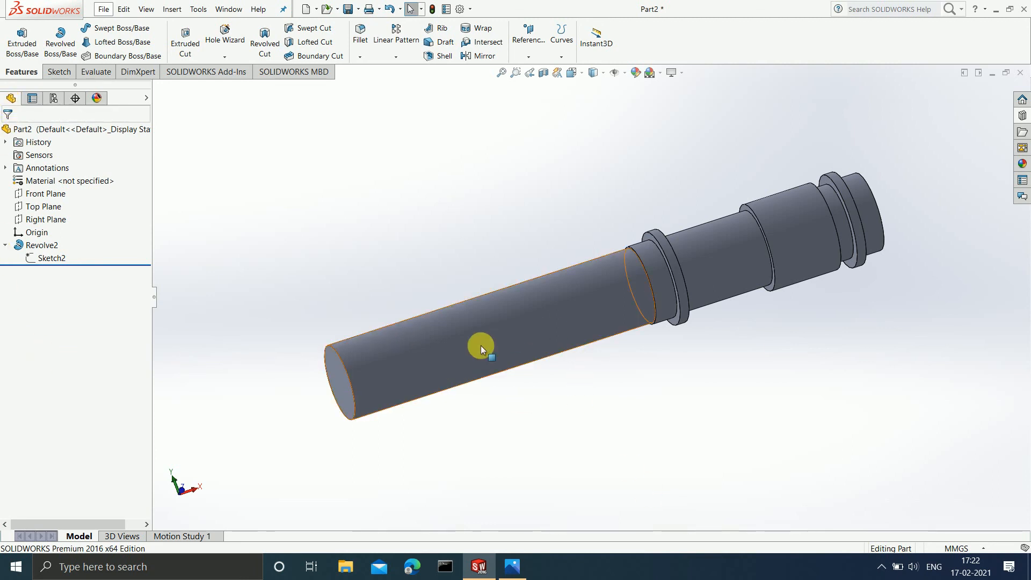
pyautogui.click(495, 342)
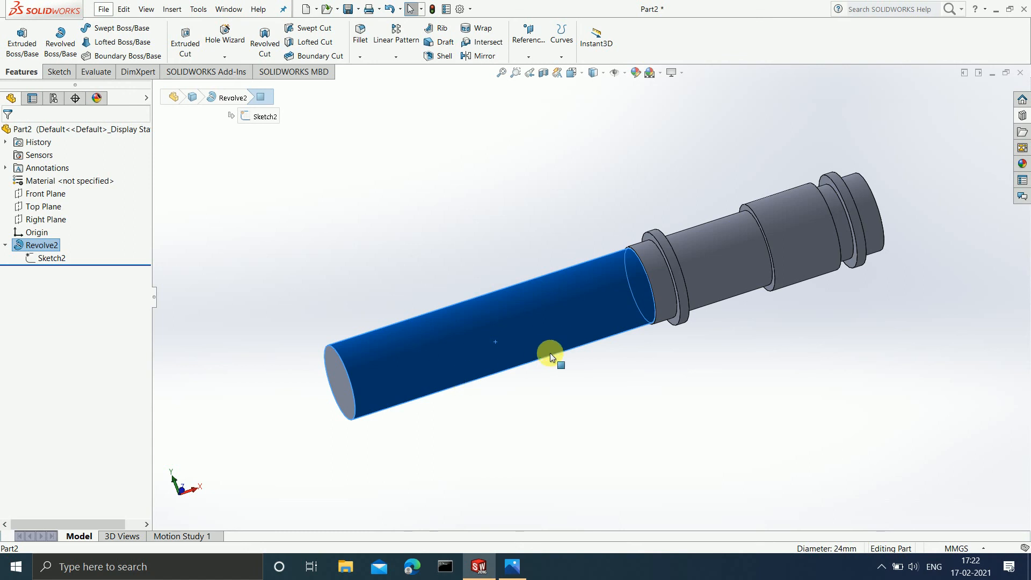
pyautogui.click(536, 460)
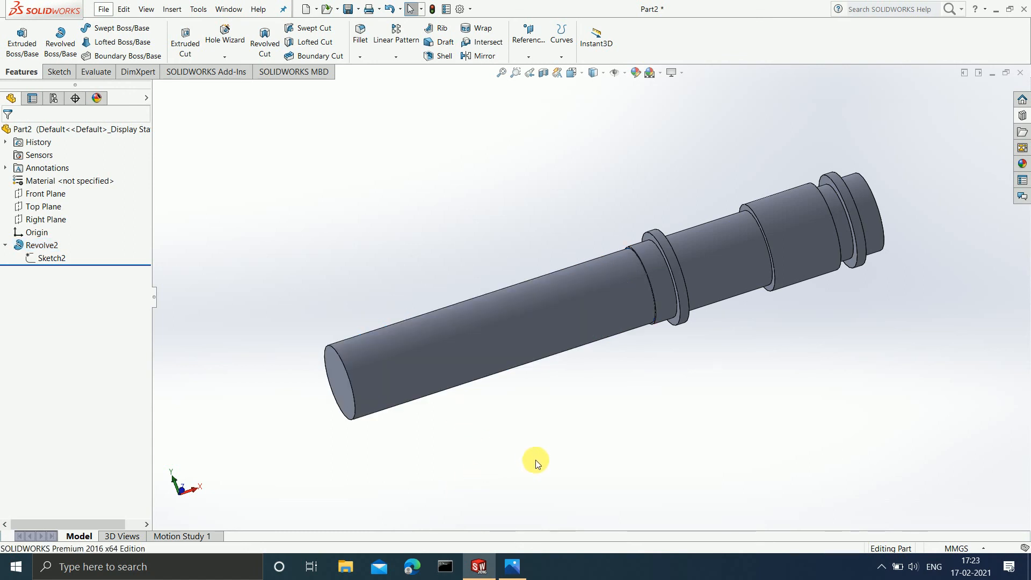
# - Edit the revolve's profile sketch, set the long end section's length to 50 mm, and exit the sketch to rebuild the shaft
pyautogui.rightClick(50, 262)
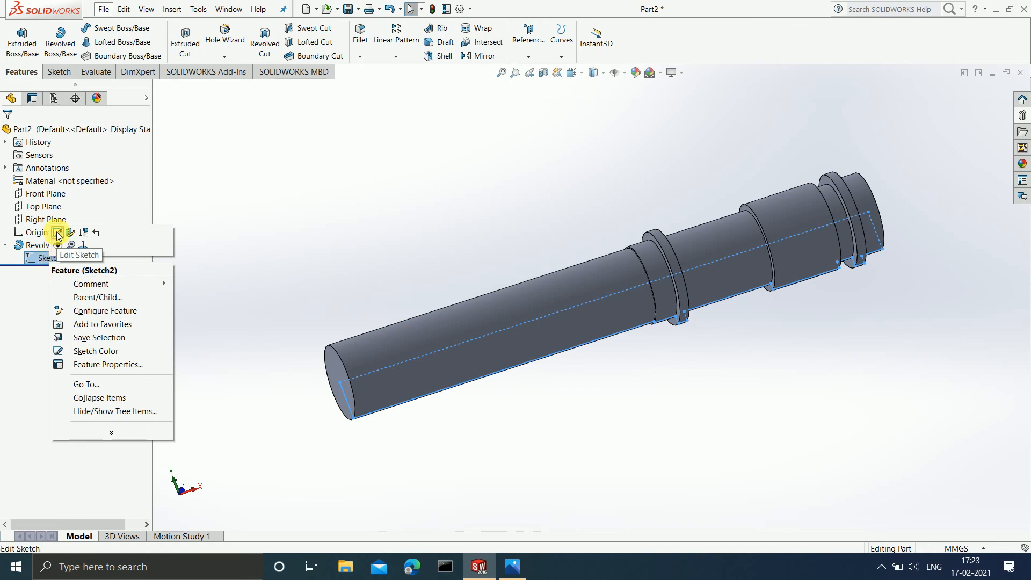
pyautogui.click(57, 234)
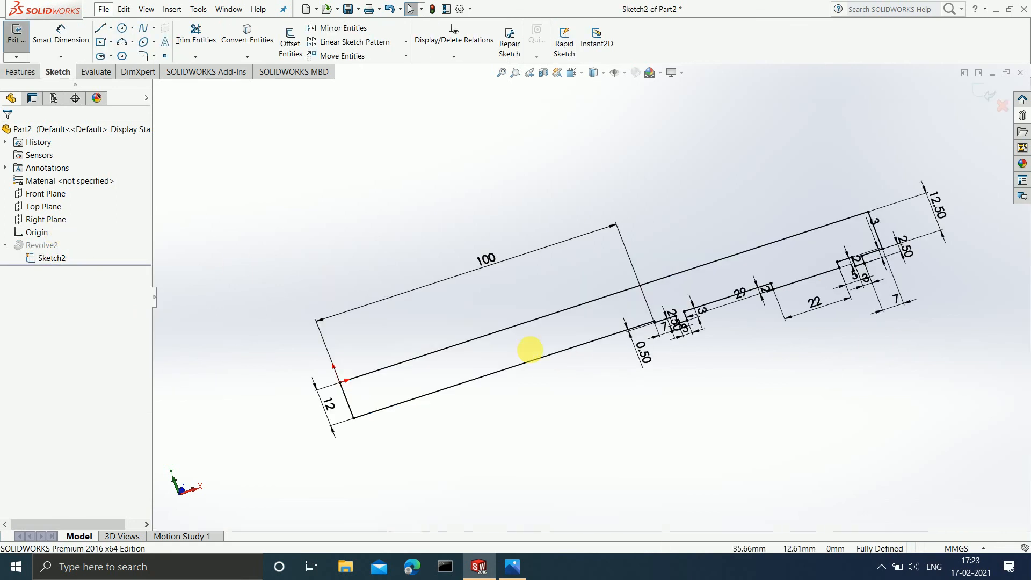
pyautogui.click(485, 261)
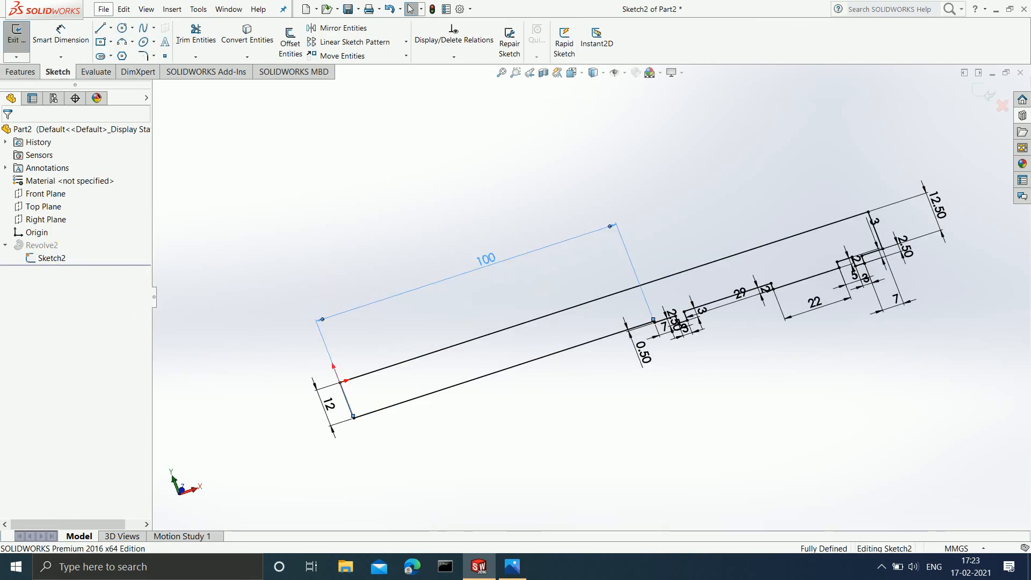
pyautogui.doubleClick(485, 260)
pyautogui.write('5')
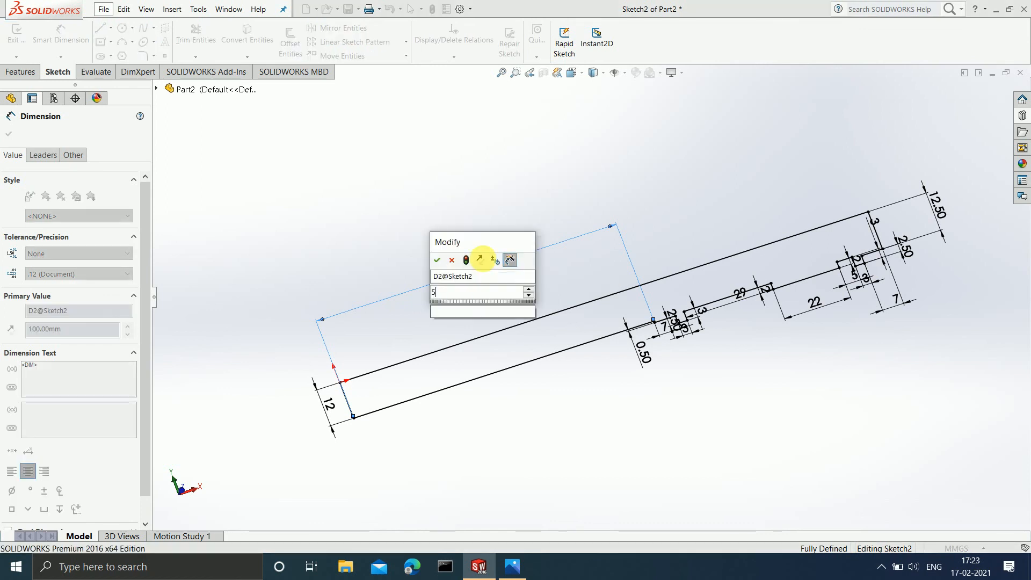
pyautogui.write('0')
pyautogui.press('Return')
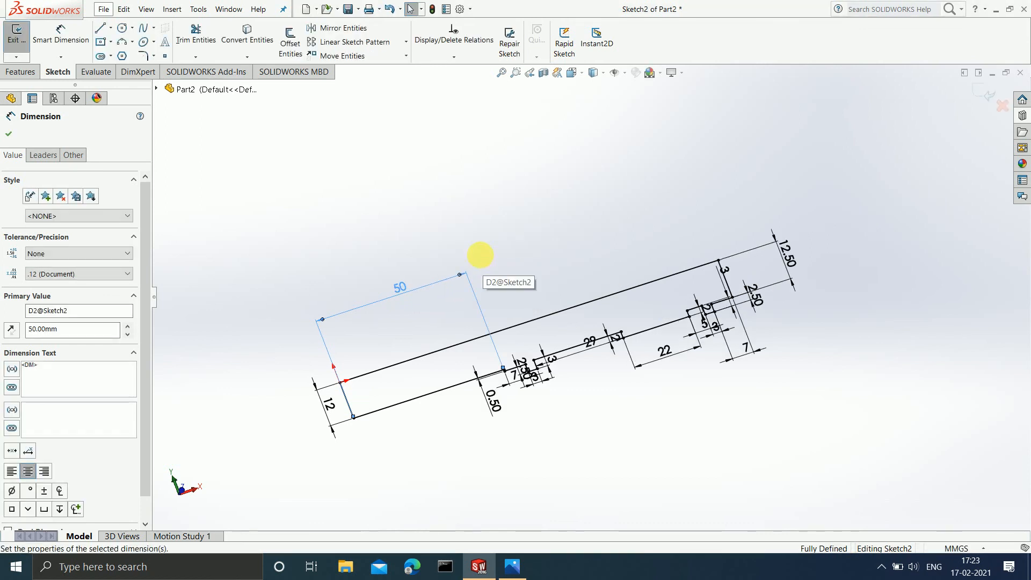
pyautogui.click(978, 89)
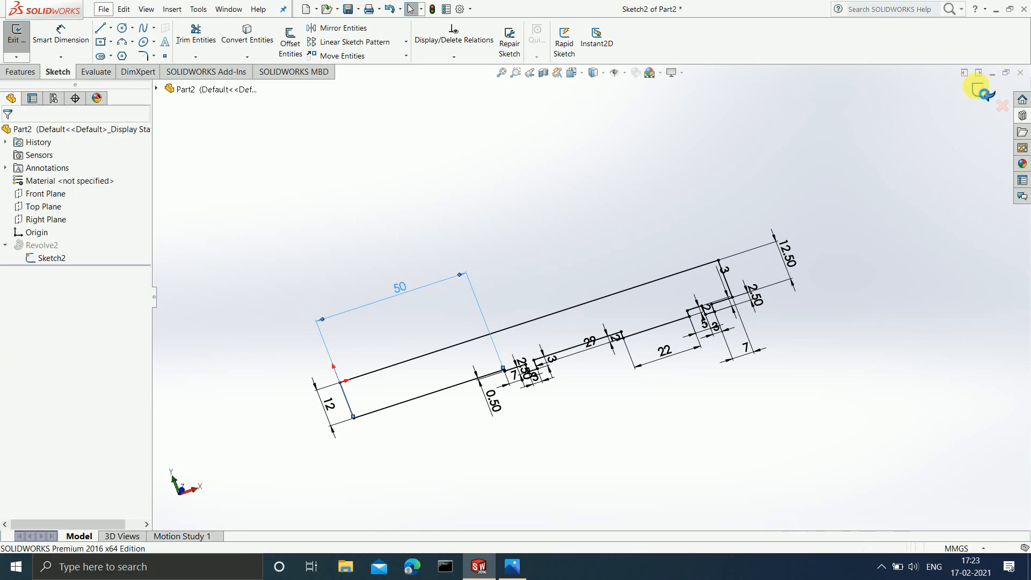
pyautogui.click(980, 89)
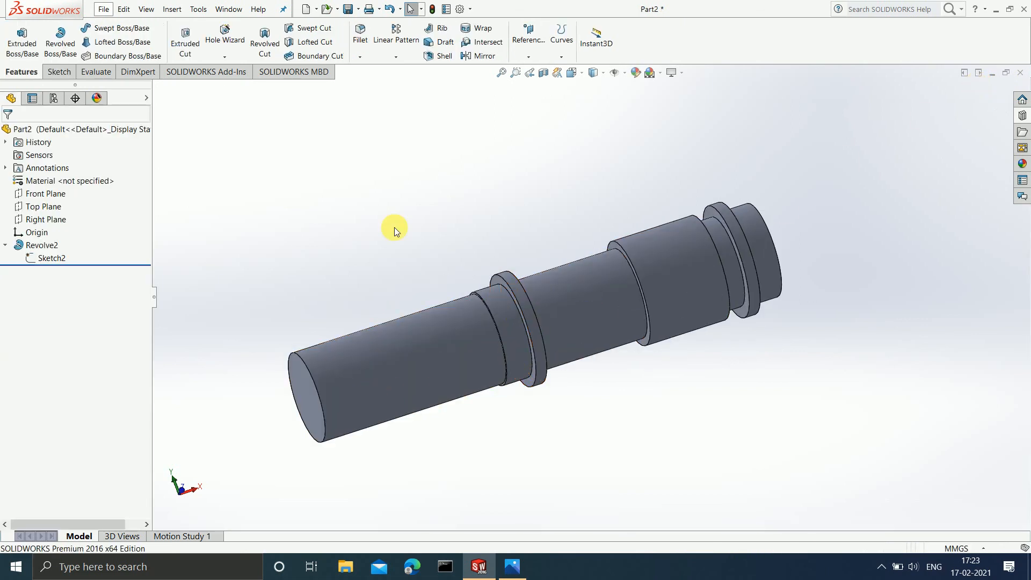
# - Reopen the shaft's profile sketch to review its dimensions and leave it, discarding any changes
pyautogui.click(68, 258)
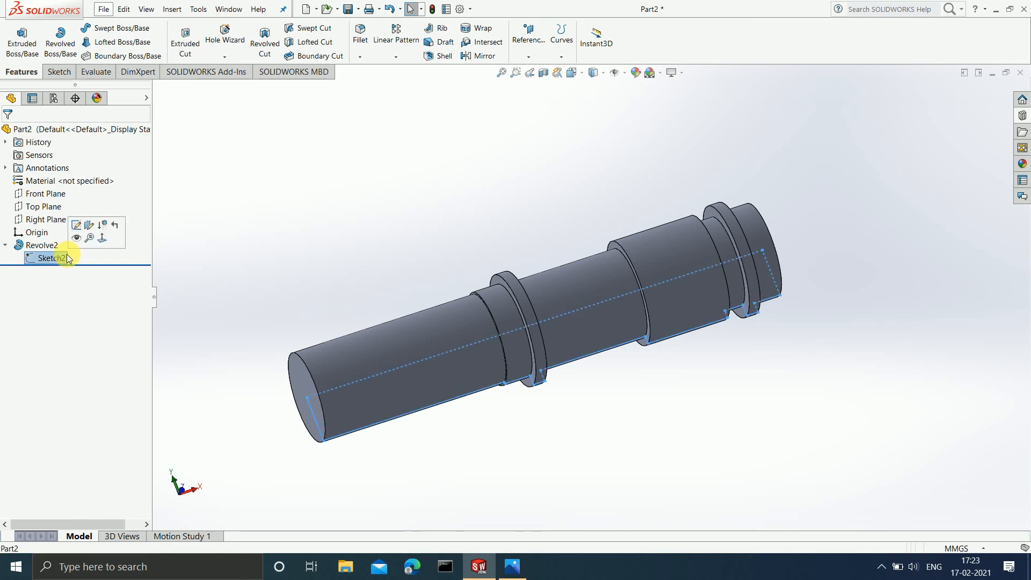
pyautogui.click(76, 224)
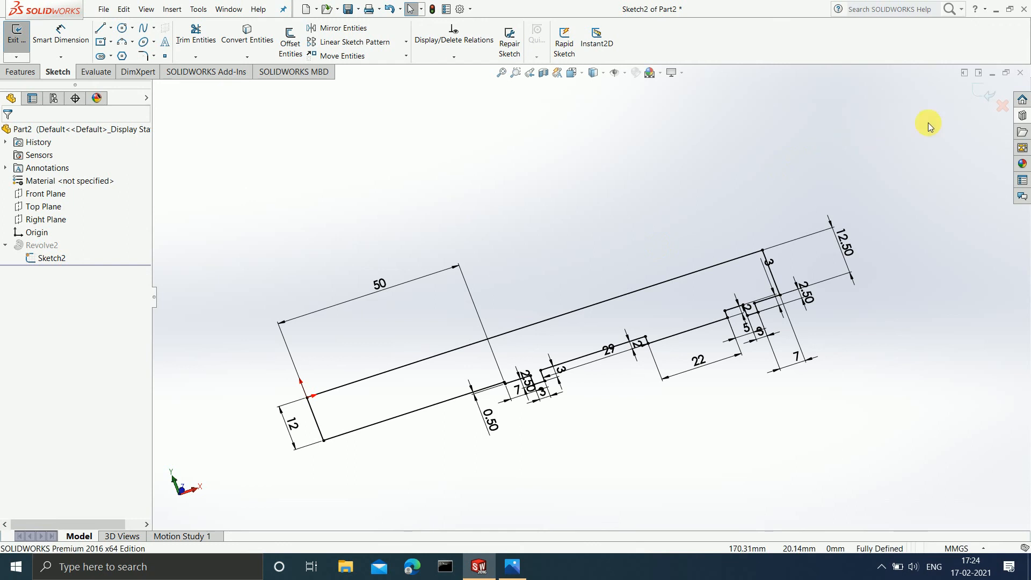
pyautogui.click(995, 111)
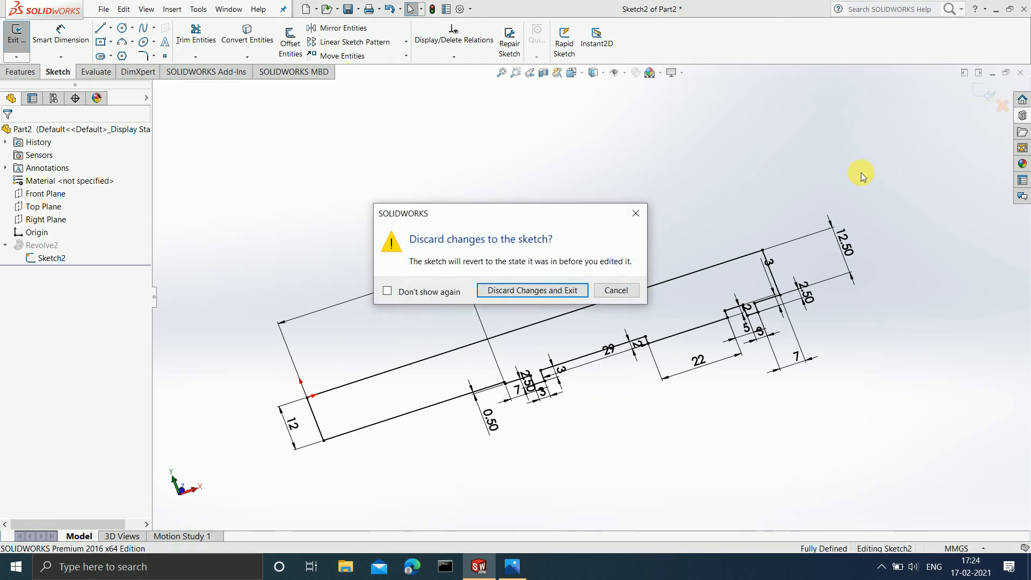
pyautogui.click(574, 293)
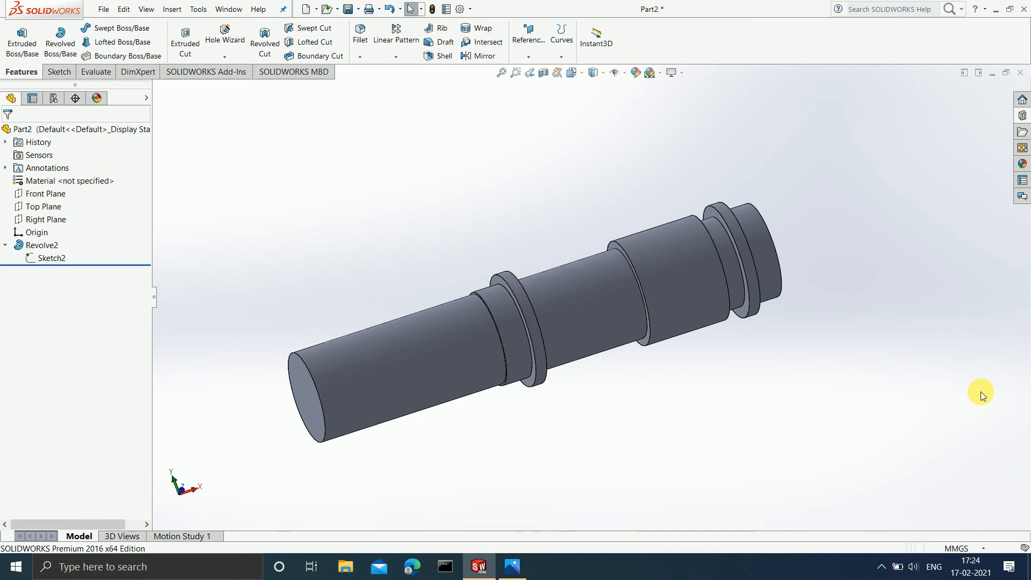
pyautogui.click(884, 569)
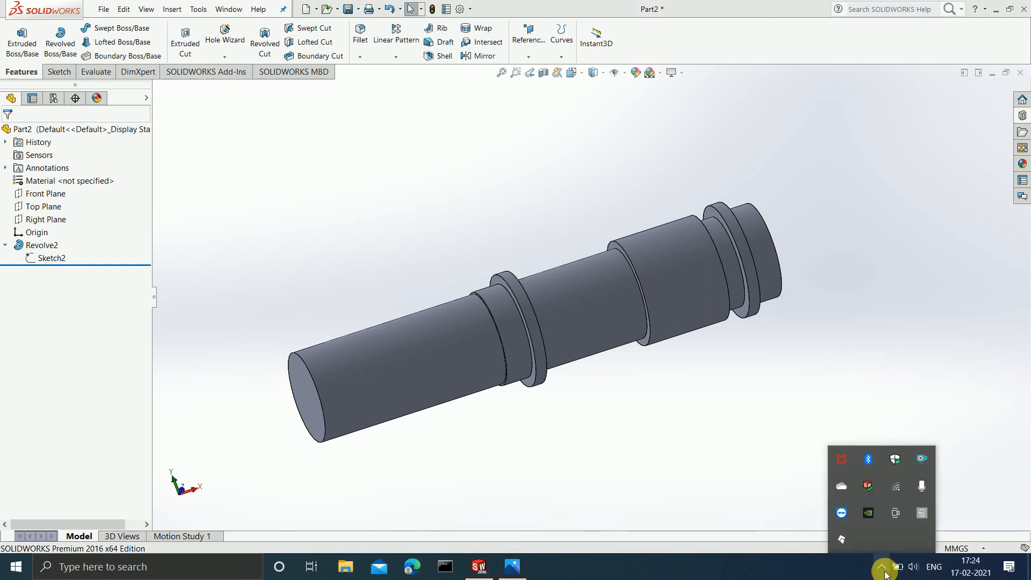
pyautogui.rightClick(917, 465)
pyautogui.click(831, 349)
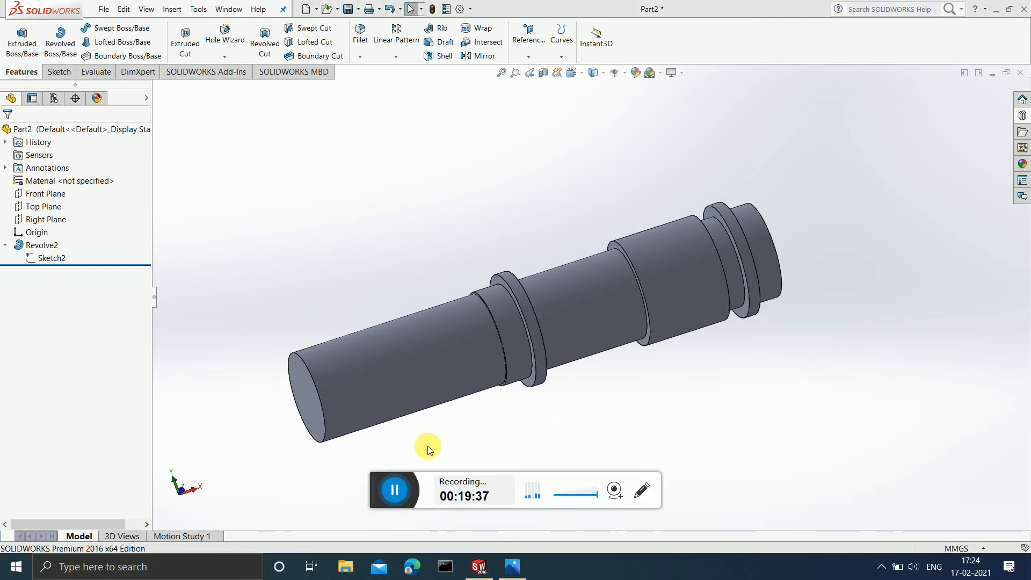